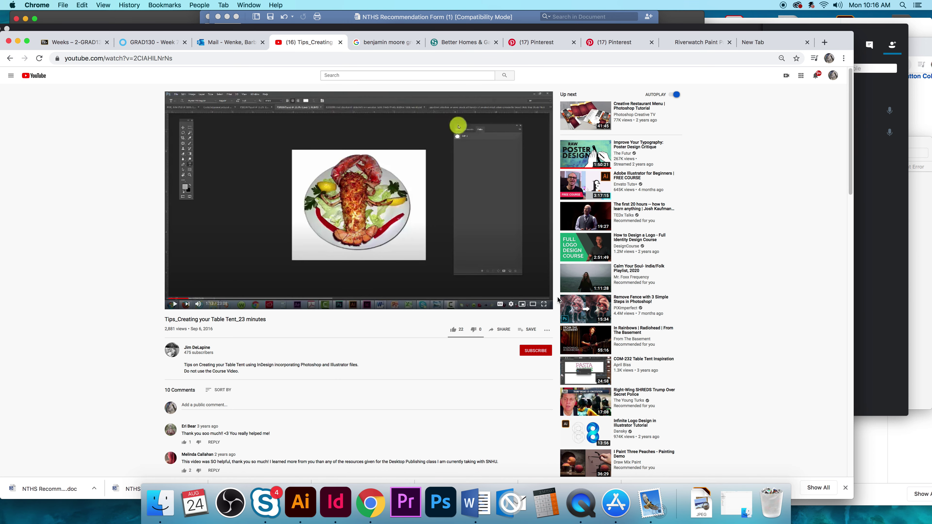
- Start sharing the desktop in the Skype for Business call
{"action": "left_click", "coordinate": [544, 304]}
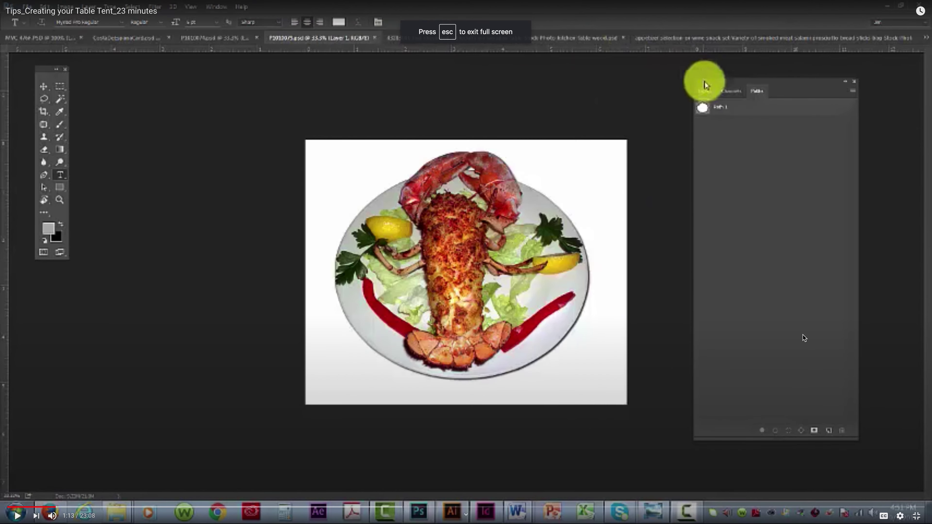
{"action": "key", "text": "Escape"}
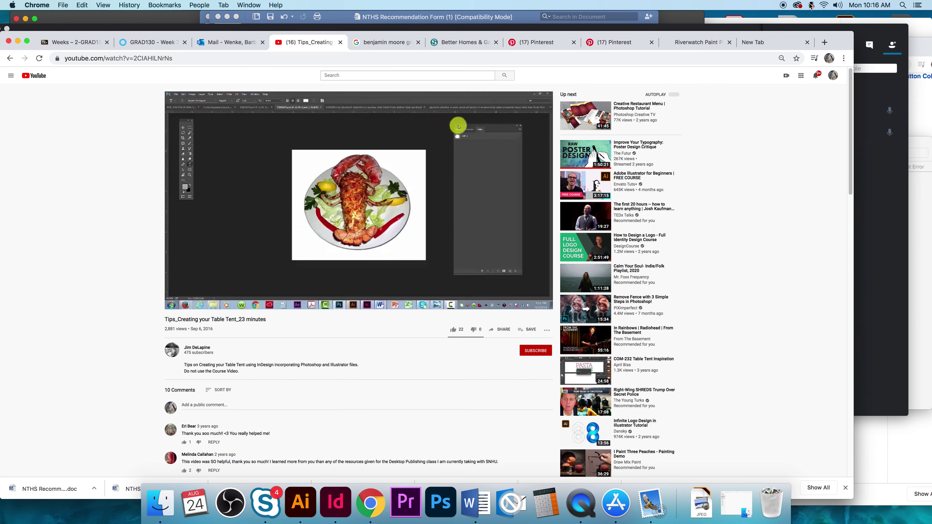
{"action": "left_click", "coordinate": [872, 34]}
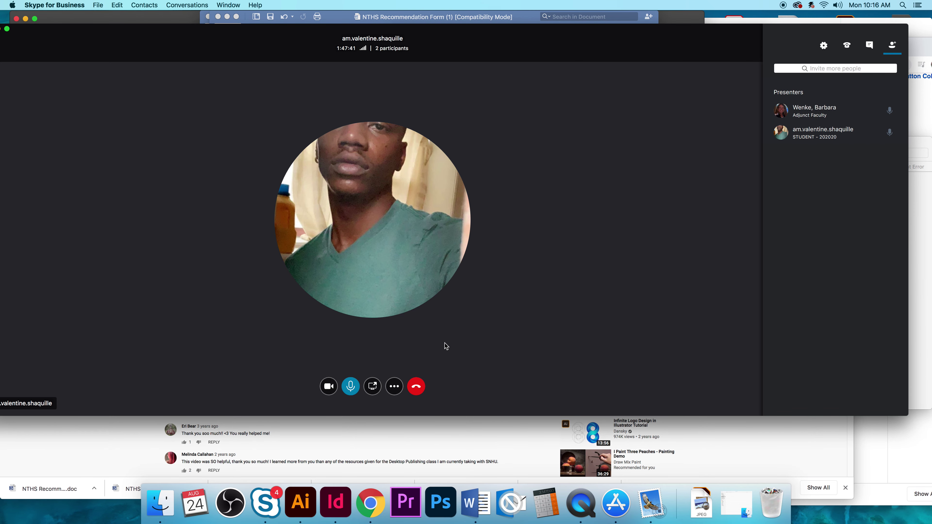
{"action": "left_click", "coordinate": [371, 391]}
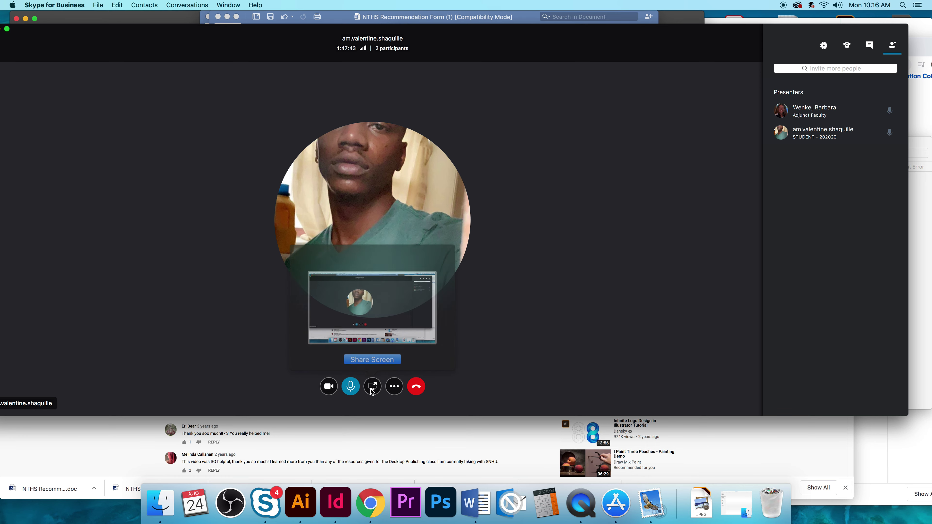
{"action": "left_click", "coordinate": [372, 361]}
- Resume the Table Tent tutorial video in Chrome and play it full screen
{"action": "left_click", "coordinate": [353, 443]}
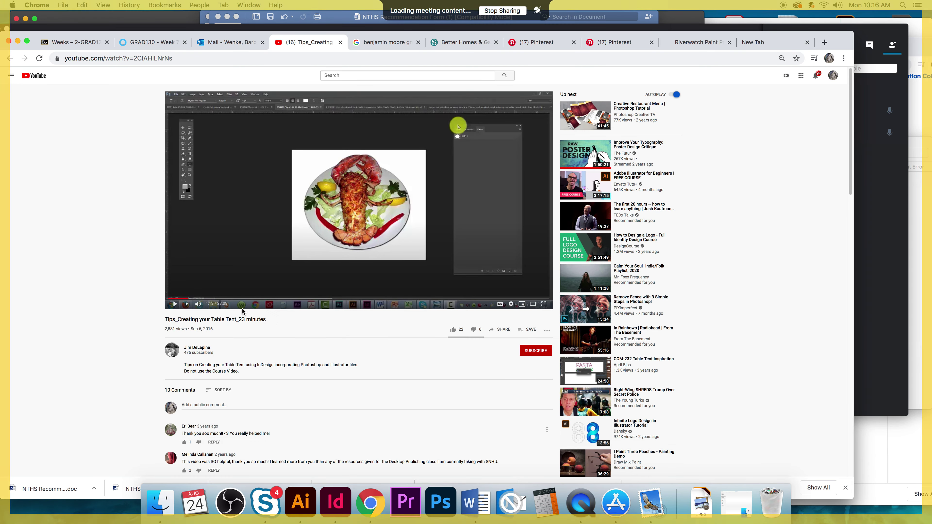
{"action": "left_click", "coordinate": [174, 305]}
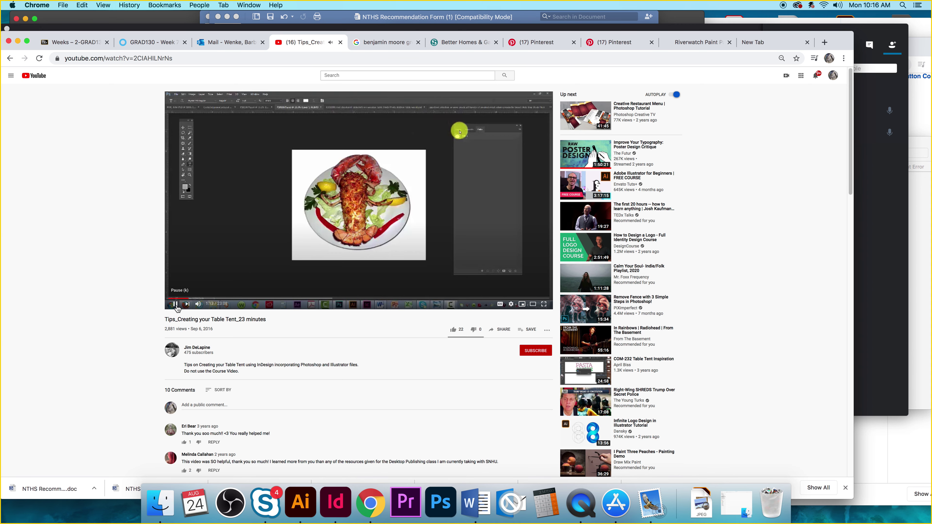
{"action": "left_click", "coordinate": [545, 305]}
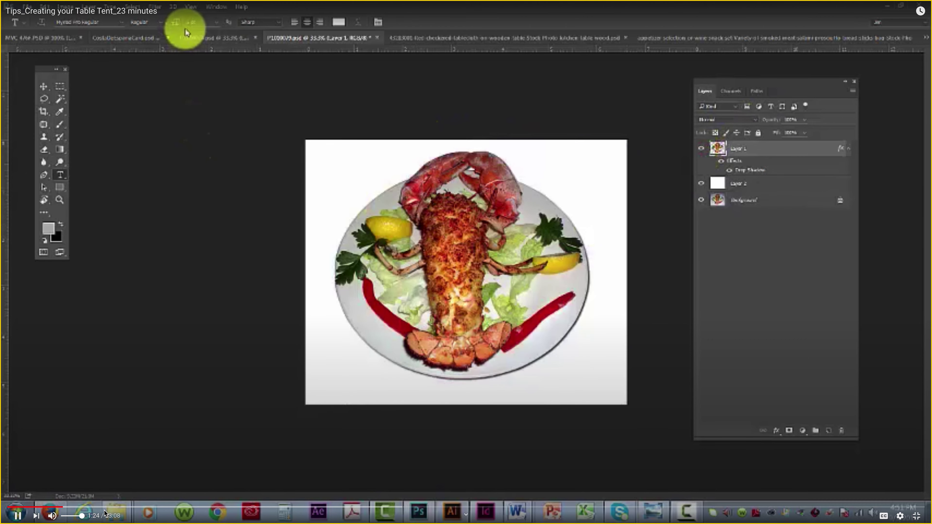
- Raise the full-screen tutorial video's volume to full
{"action": "key", "text": "Up"}
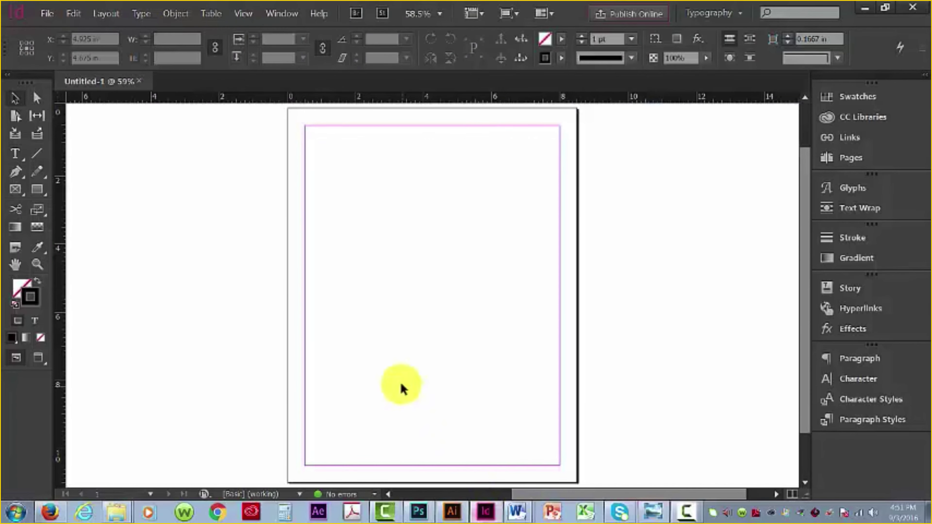
- Start a File > New > Document setup with Facing Pages turned off
{"action": "left_click", "coordinate": [47, 13]}
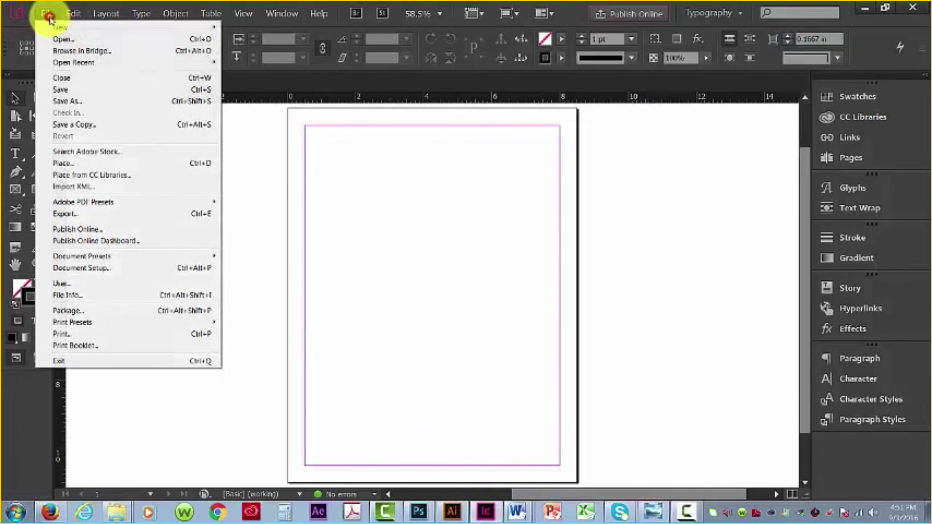
{"action": "mouse_move", "coordinate": [55, 32]}
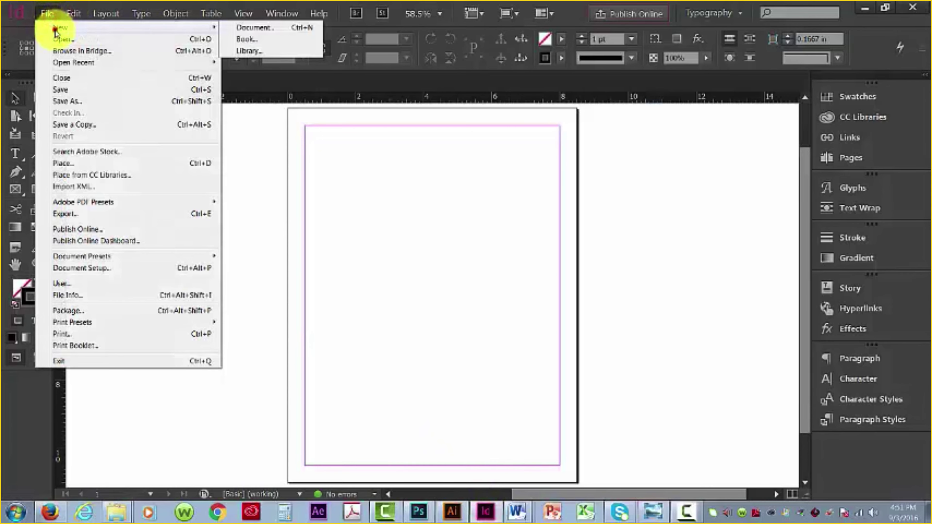
{"action": "left_click", "coordinate": [253, 28]}
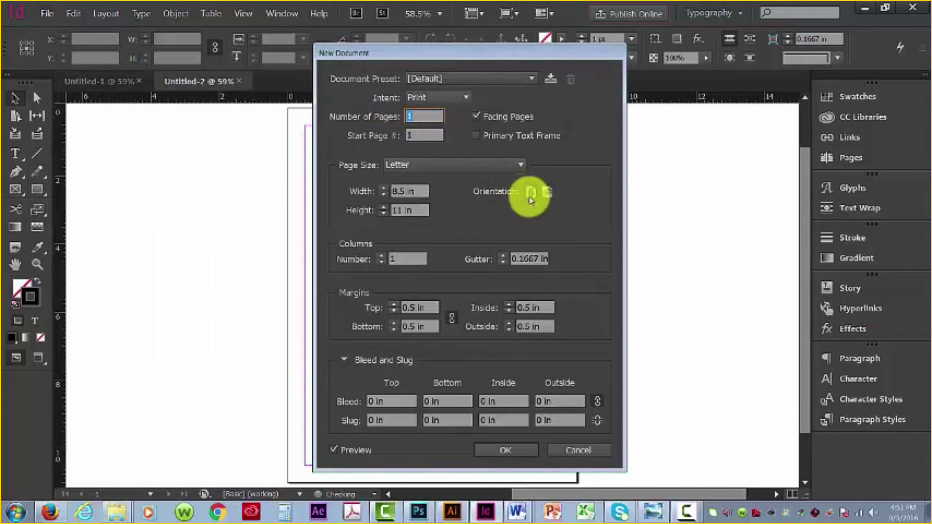
{"action": "left_click", "coordinate": [476, 121]}
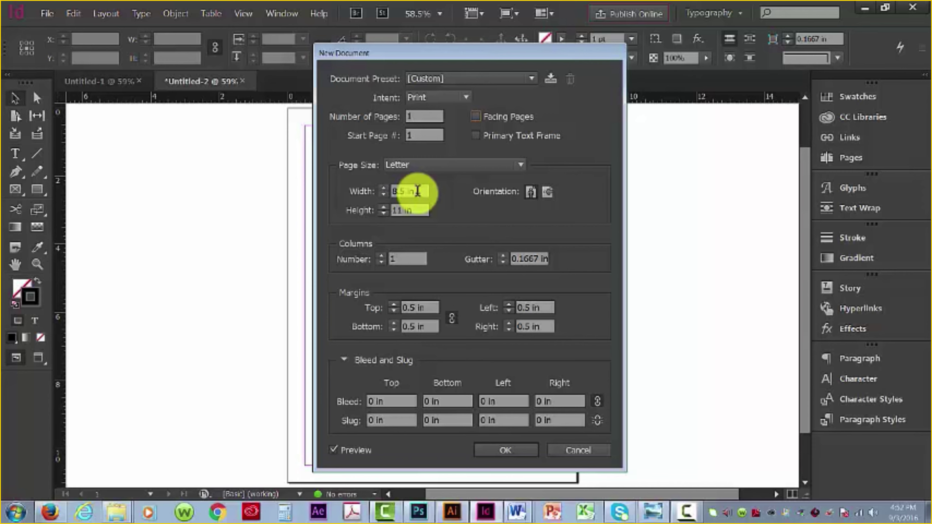
{"action": "left_click", "coordinate": [417, 191]}
- Set the page width to 6 in and the height to 16 in
{"action": "left_click_drag", "start_coordinate": [417, 192], "coordinate": [376, 189]}
{"action": "type", "text": "6"}
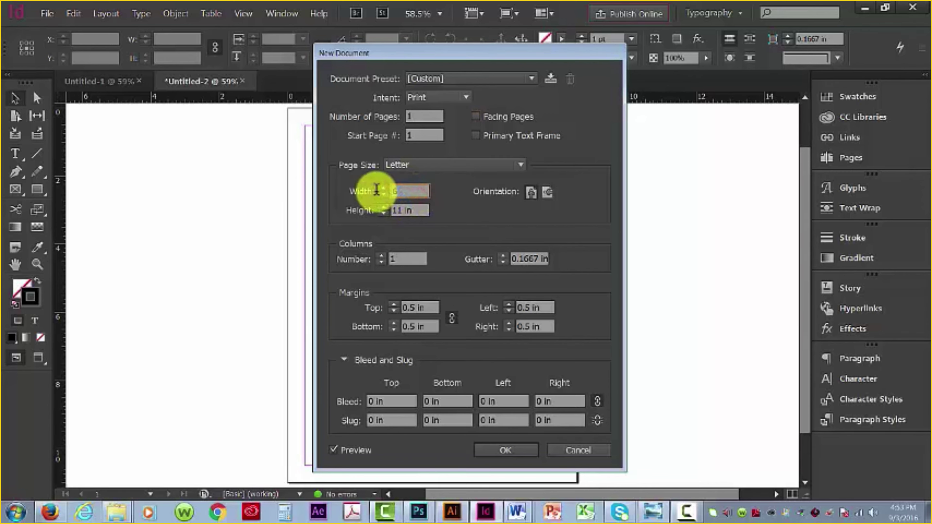
{"action": "key", "text": "Tab"}
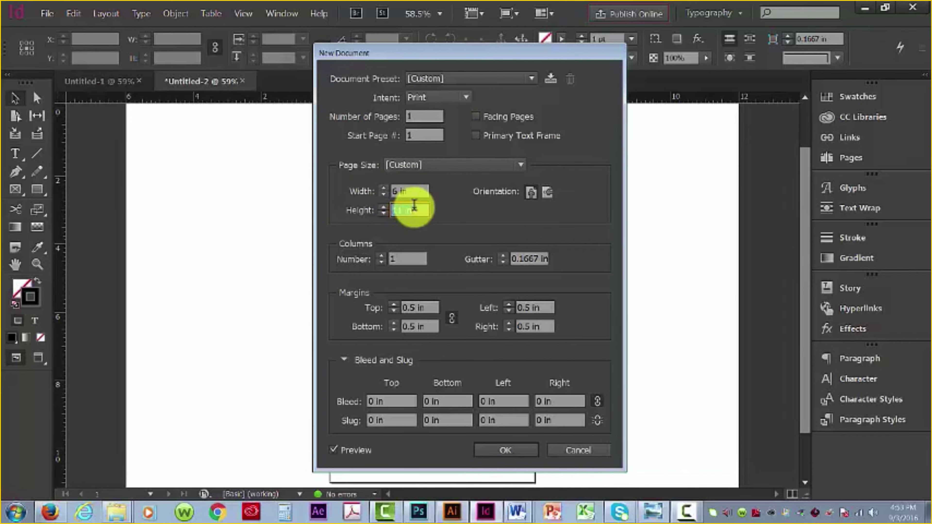
{"action": "left_click_drag", "start_coordinate": [415, 205], "coordinate": [402, 211]}
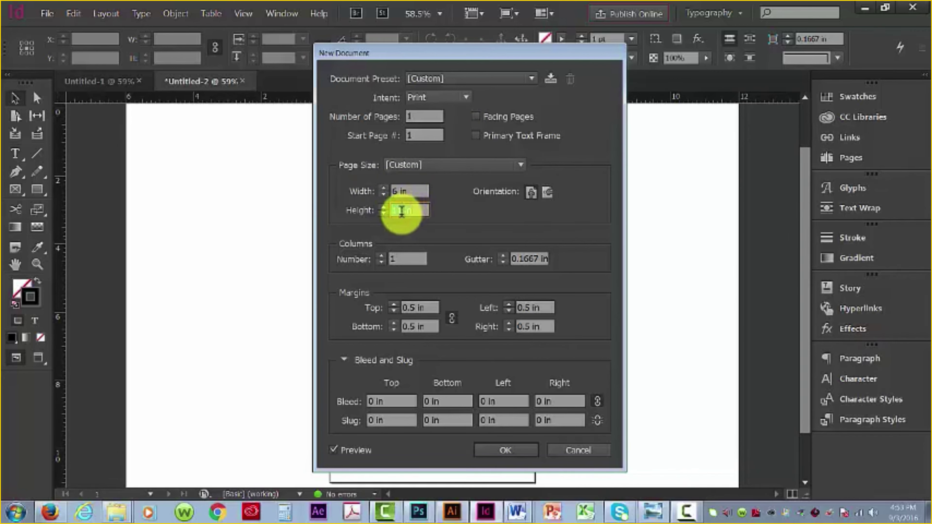
{"action": "type", "text": "10"}
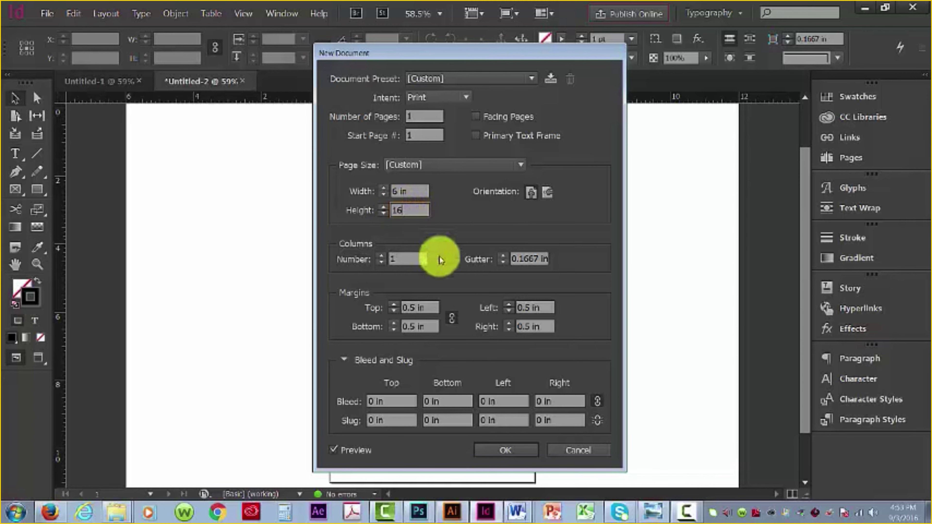
- Reduce the column gutter and all linked margins to 0 in
{"action": "left_click", "coordinate": [502, 263]}
{"action": "left_click", "coordinate": [502, 263]}
{"action": "left_click", "coordinate": [501, 263]}
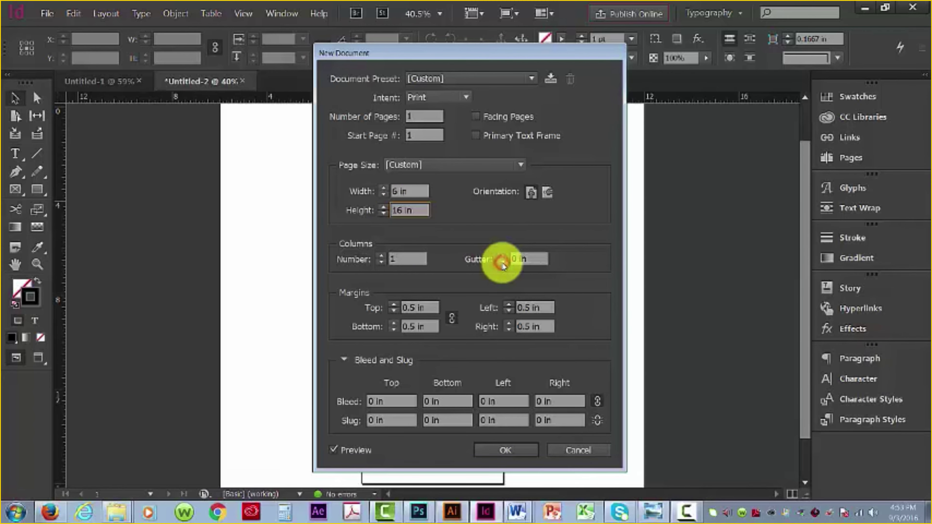
{"action": "left_click", "coordinate": [393, 311]}
{"action": "left_click", "coordinate": [393, 311]}
{"action": "left_click", "coordinate": [393, 311]}
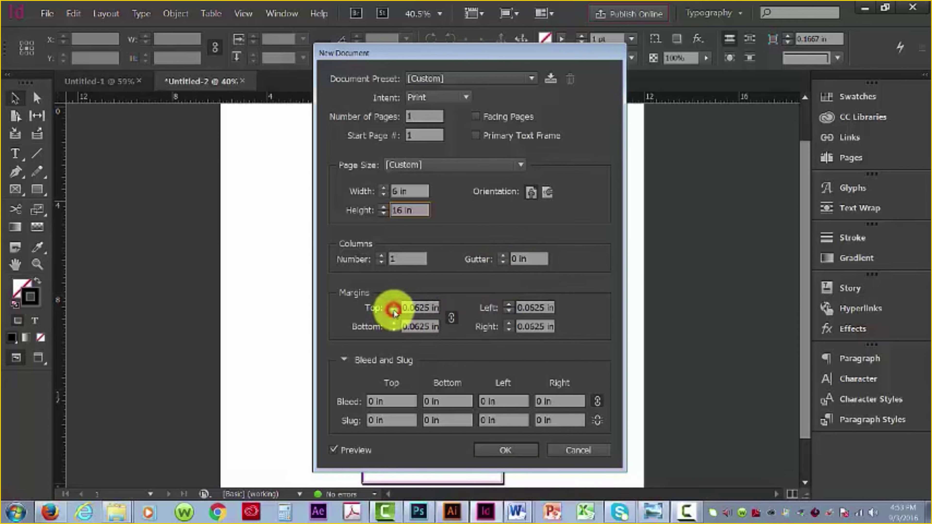
{"action": "triple_click", "coordinate": [424, 309]}
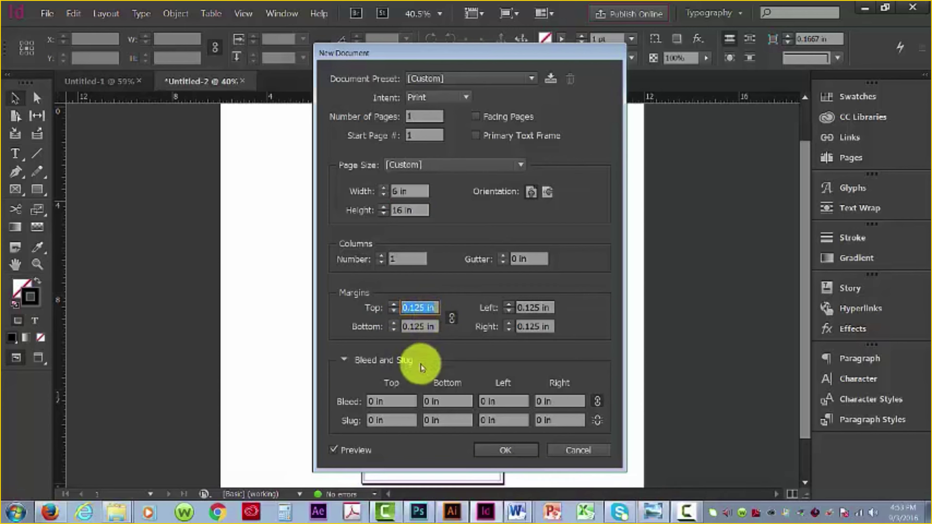
{"action": "left_click", "coordinate": [393, 329]}
{"action": "left_click", "coordinate": [393, 330]}
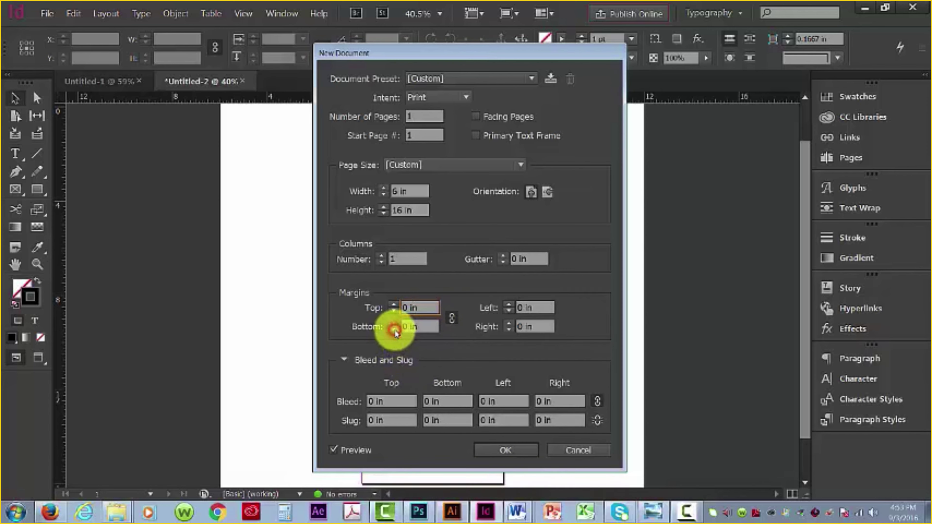
- Apply a 0.125 in bleed on all sides and create the document
{"action": "left_click", "coordinate": [395, 400]}
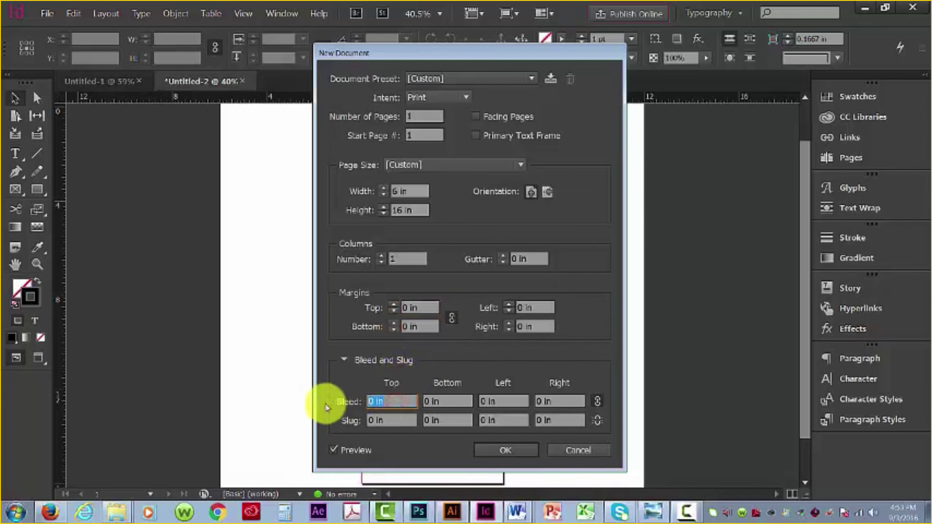
{"action": "type", "text": "0.125 in"}
{"action": "key", "text": "Tab"}
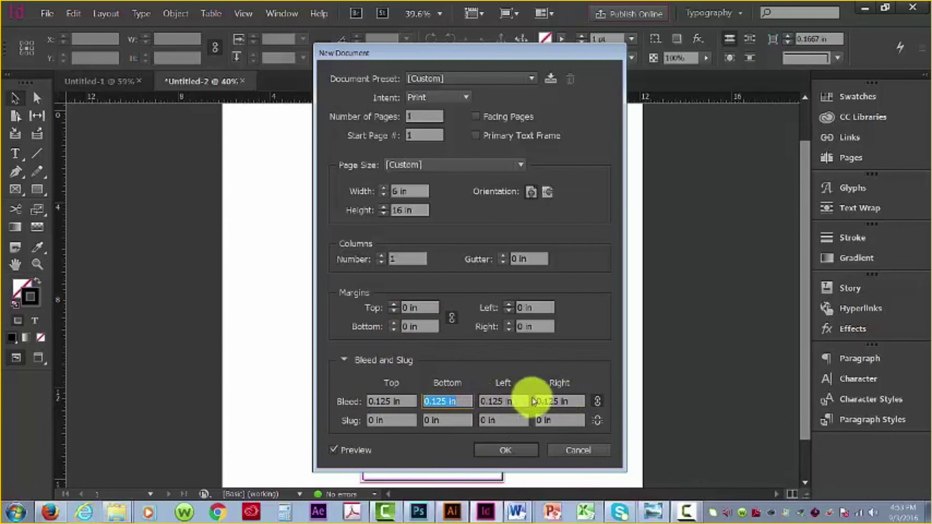
{"action": "left_click", "coordinate": [515, 454]}
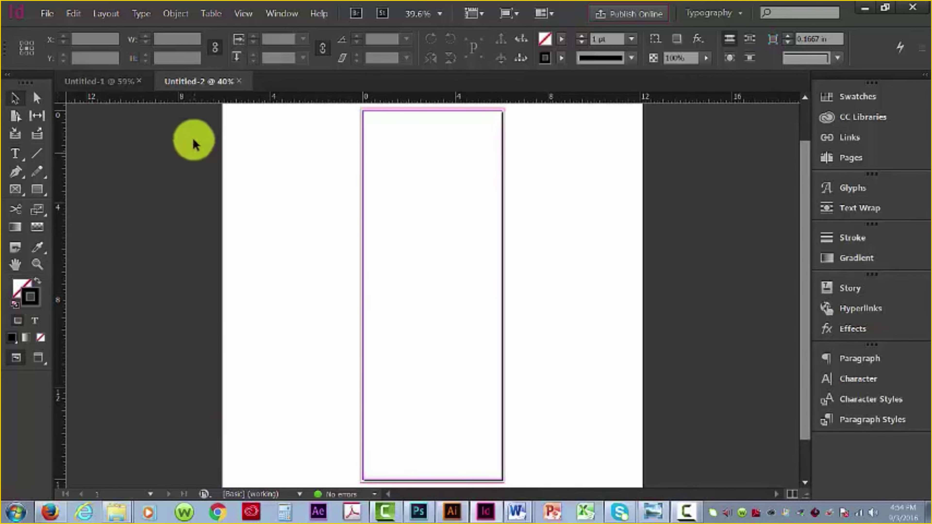
- Add horizontal guides at 8, 2 and 14 in, then move the ruler zero to the 8 in guide
{"action": "left_click_drag", "start_coordinate": [203, 102], "coordinate": [166, 295]}
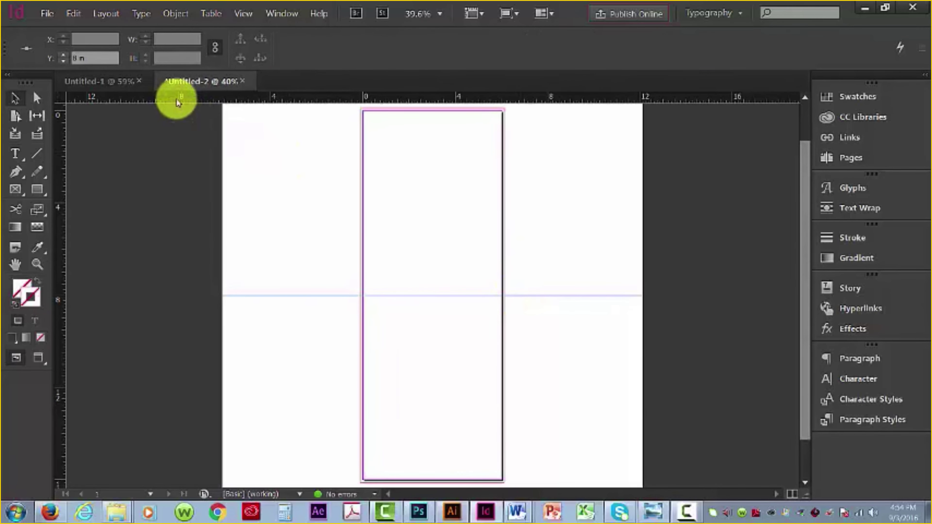
{"action": "left_click_drag", "start_coordinate": [174, 97], "coordinate": [168, 157]}
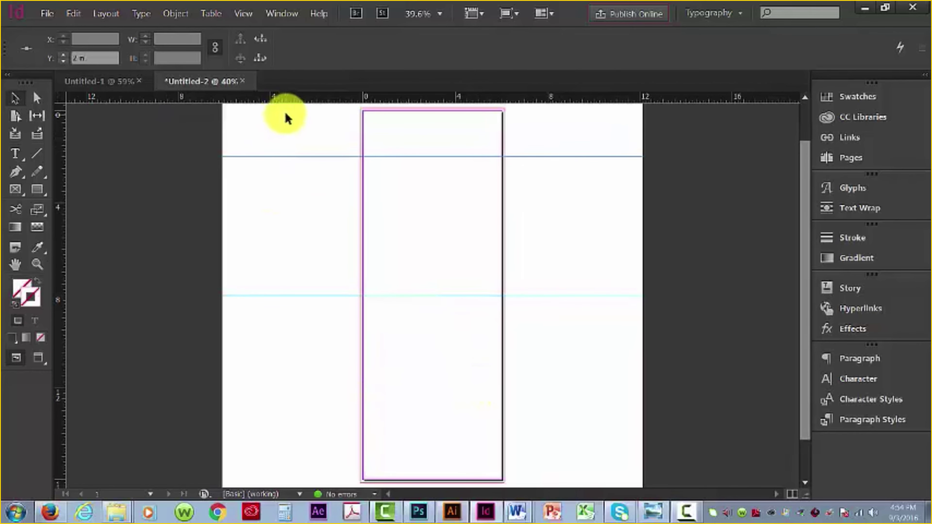
{"action": "left_click_drag", "start_coordinate": [292, 100], "coordinate": [230, 433]}
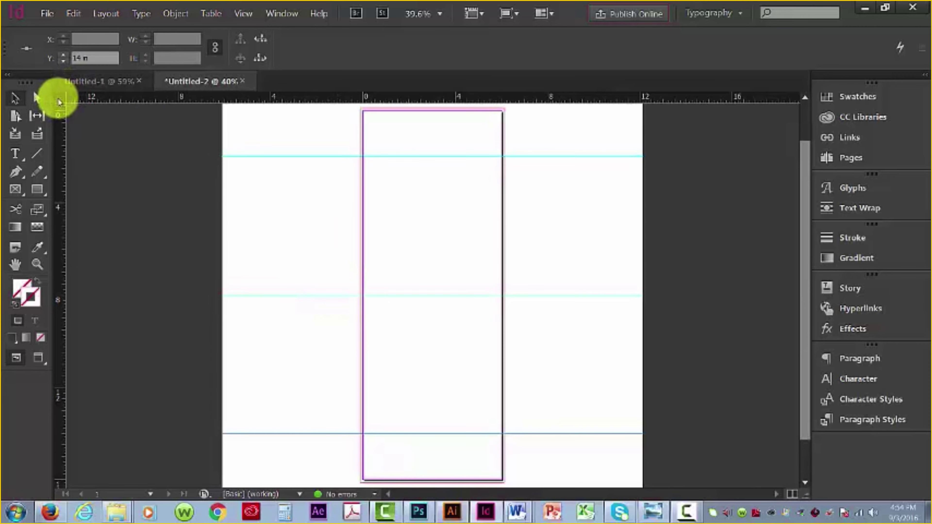
{"action": "left_click_drag", "start_coordinate": [62, 93], "coordinate": [284, 295]}
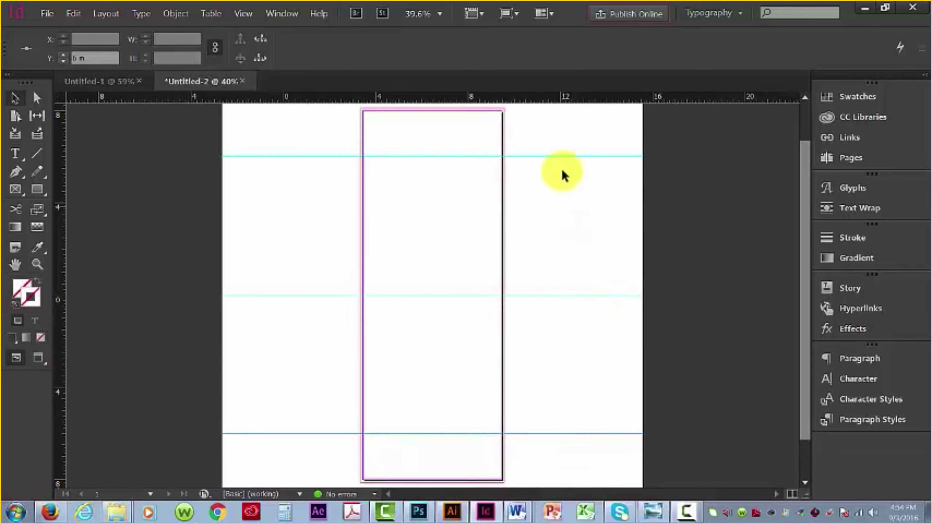
- In Illustrator, close the floating Tools panel and view the Pasta Amore Logo white.ai file
{"action": "left_click", "coordinate": [453, 515]}
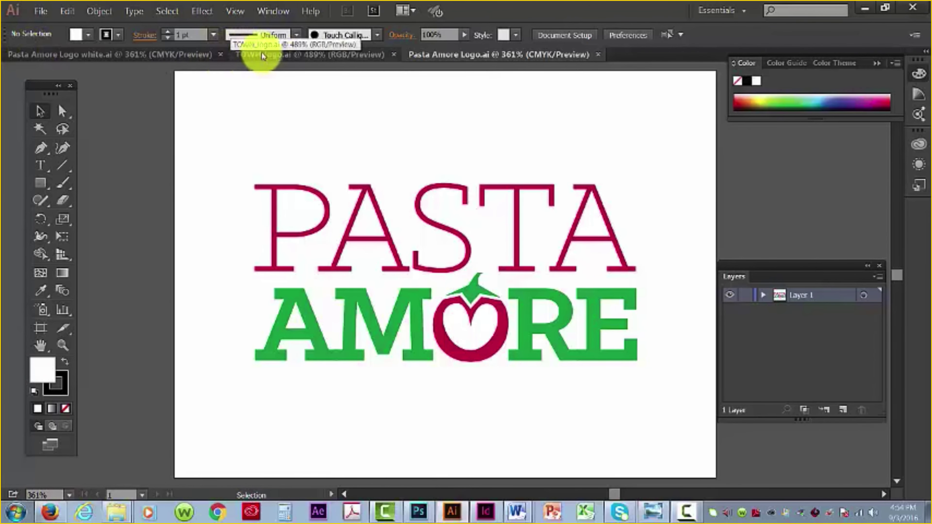
{"action": "left_click", "coordinate": [270, 54]}
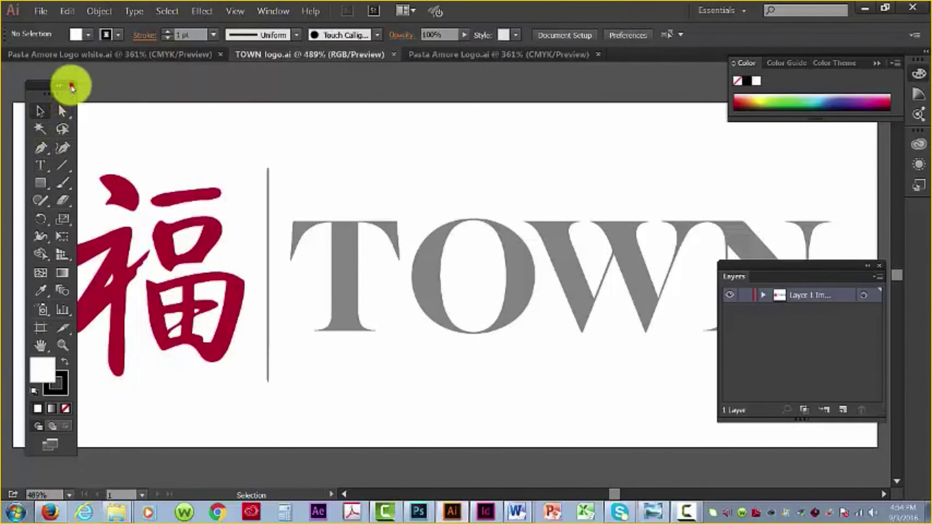
{"action": "left_click", "coordinate": [72, 85]}
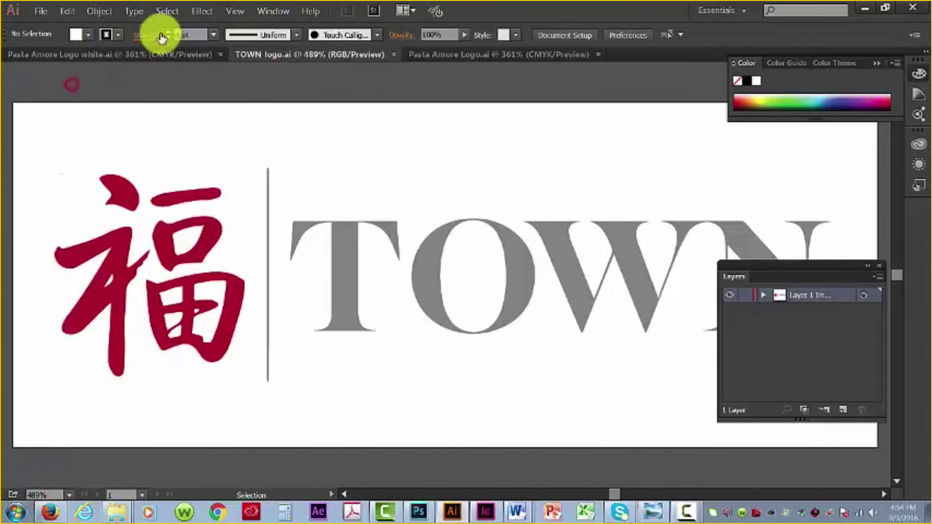
{"action": "left_click", "coordinate": [115, 54]}
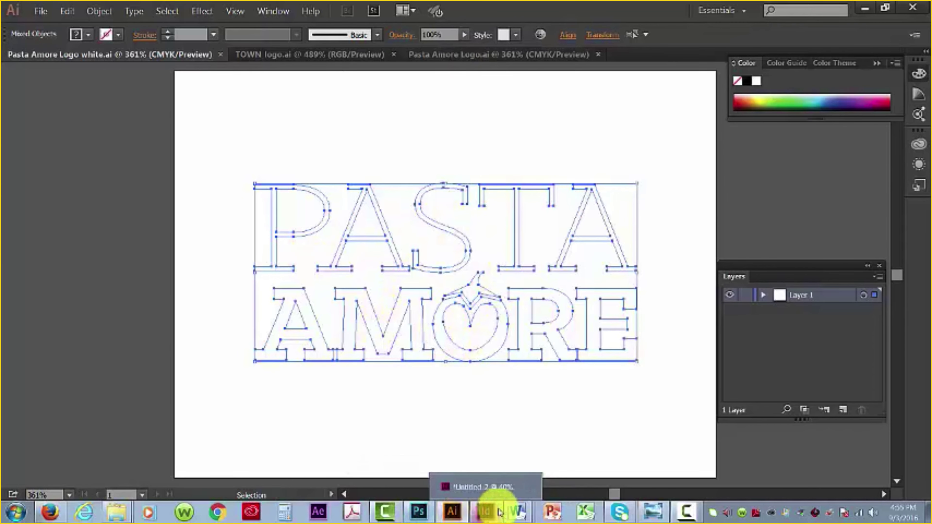
{"action": "left_click", "coordinate": [487, 511]}
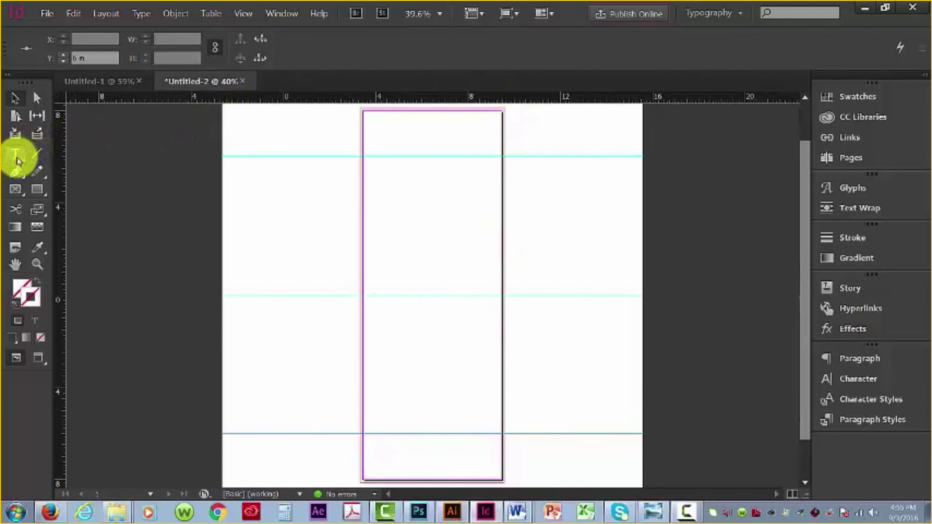
- Draw a Rectangle Frame from the middle guide to the bottom guide across the column
{"action": "left_click", "coordinate": [16, 189]}
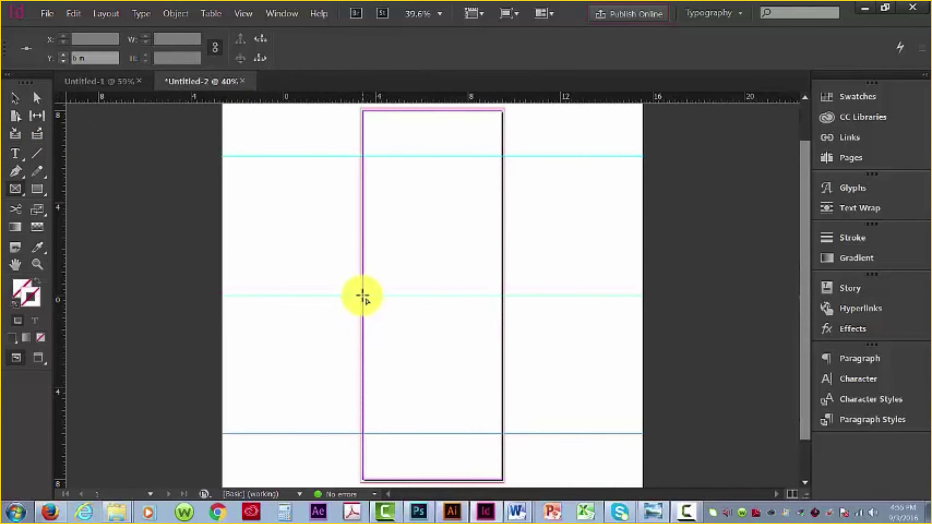
{"action": "left_click_drag", "start_coordinate": [362, 295], "coordinate": [504, 433]}
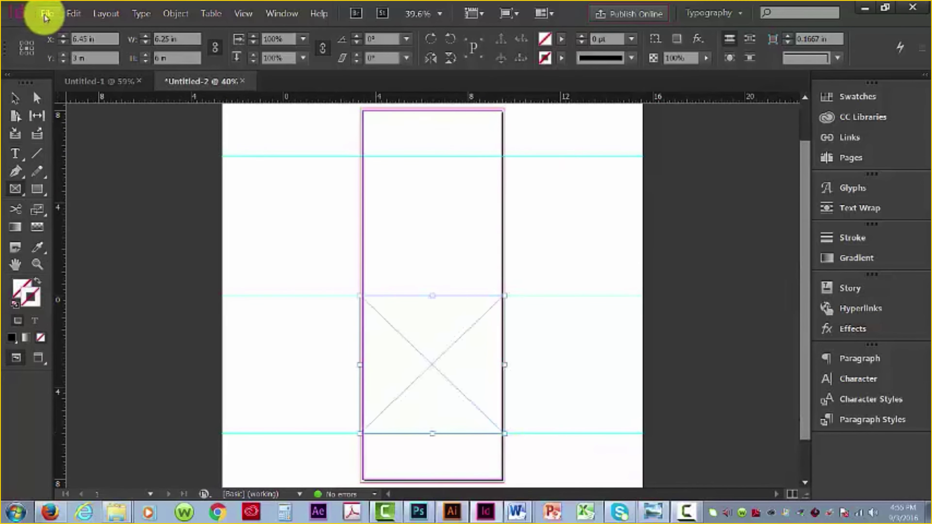
{"action": "left_click", "coordinate": [169, 38]}
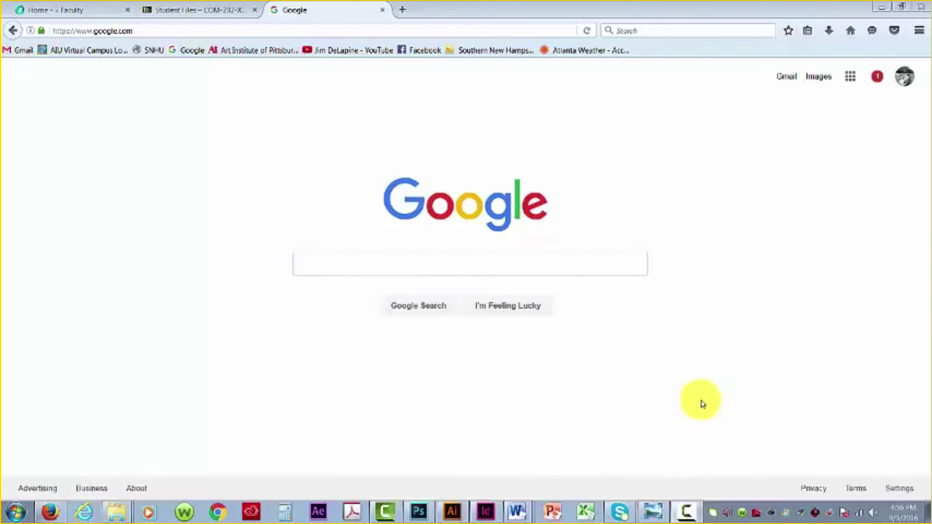
- Search Google Images for 'wood grain' limited to images larger than 2 MP
{"action": "left_click", "coordinate": [417, 262]}
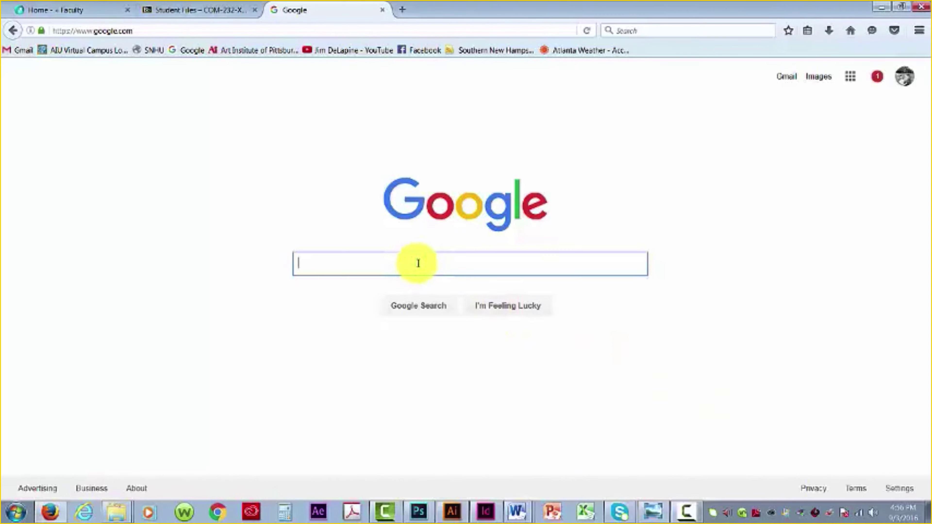
{"action": "type", "text": "wood grain"}
{"action": "left_click", "coordinate": [445, 74]}
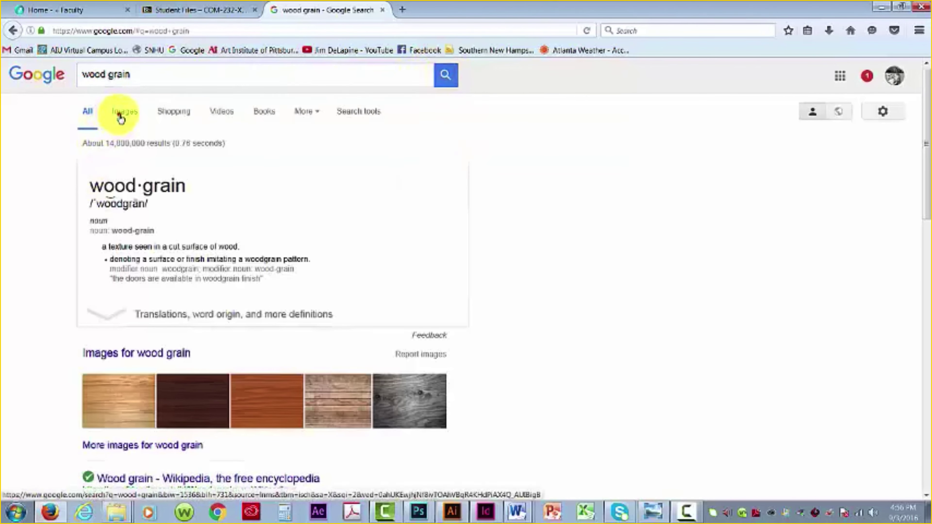
{"action": "left_click", "coordinate": [121, 117]}
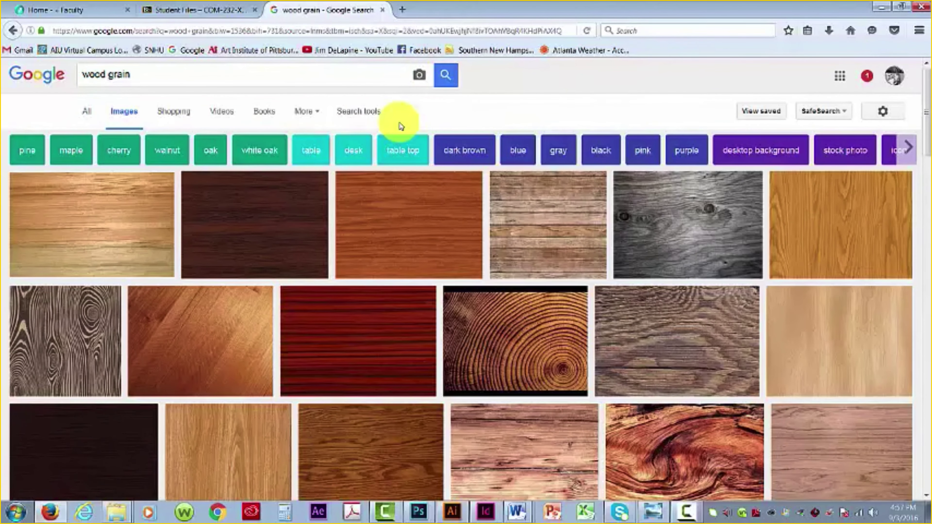
{"action": "left_click", "coordinate": [363, 117]}
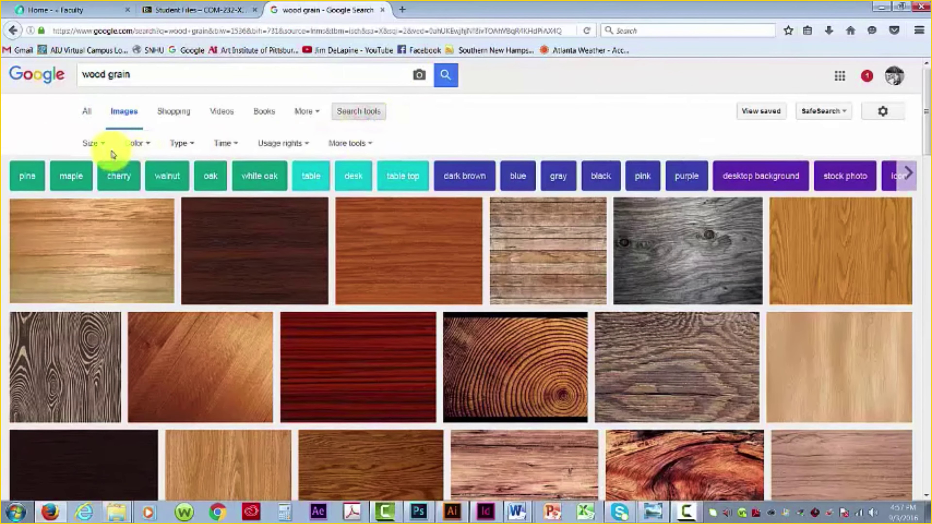
{"action": "left_click", "coordinate": [98, 144]}
{"action": "mouse_move", "coordinate": [97, 232]}
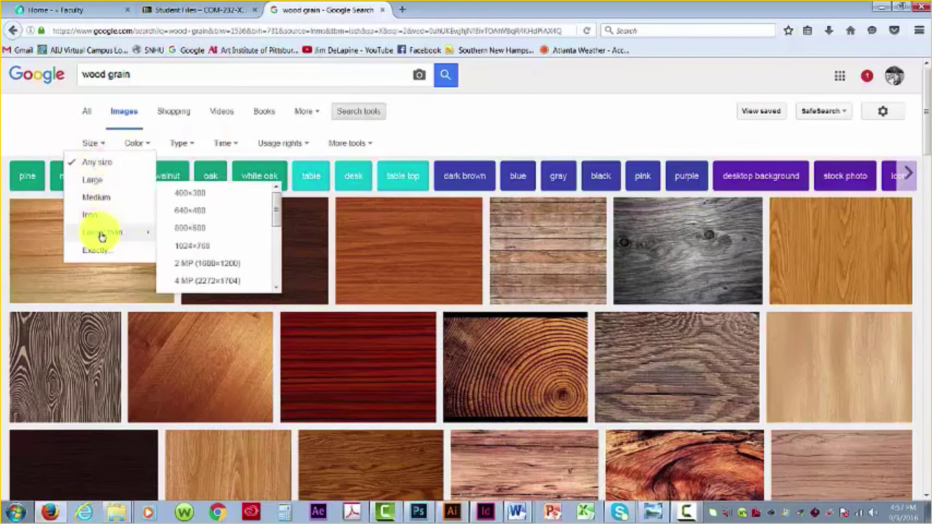
{"action": "left_click", "coordinate": [195, 263]}
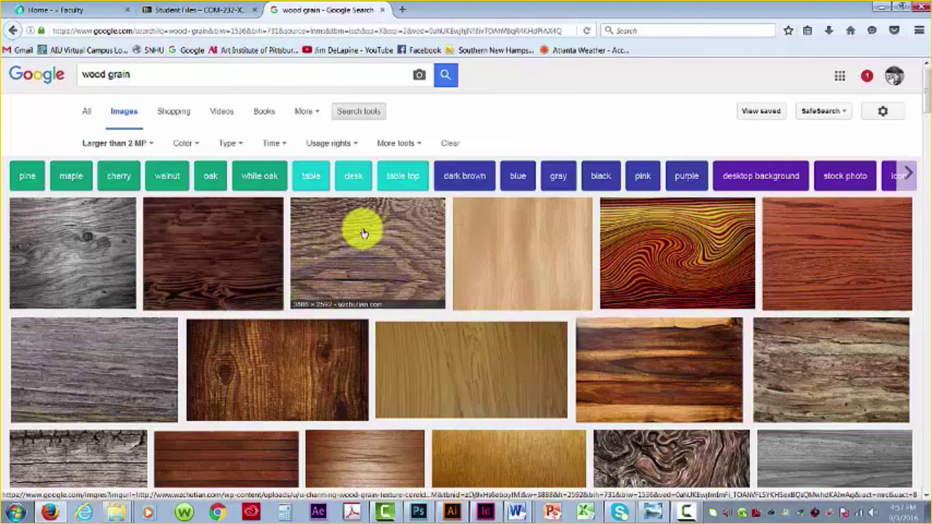
- Save a weathered wood texture as 'wood grain' in the Table Tent folder
{"action": "left_click", "coordinate": [363, 232]}
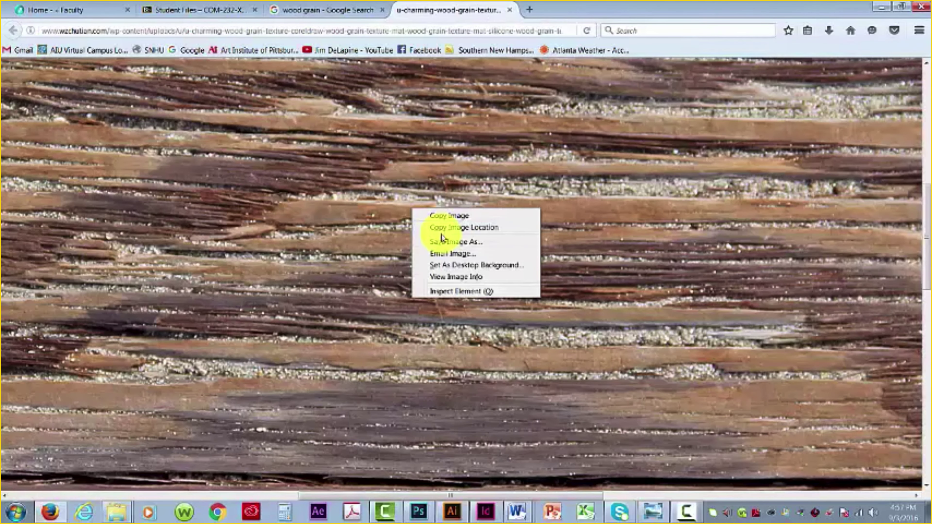
{"action": "left_click", "coordinate": [443, 242]}
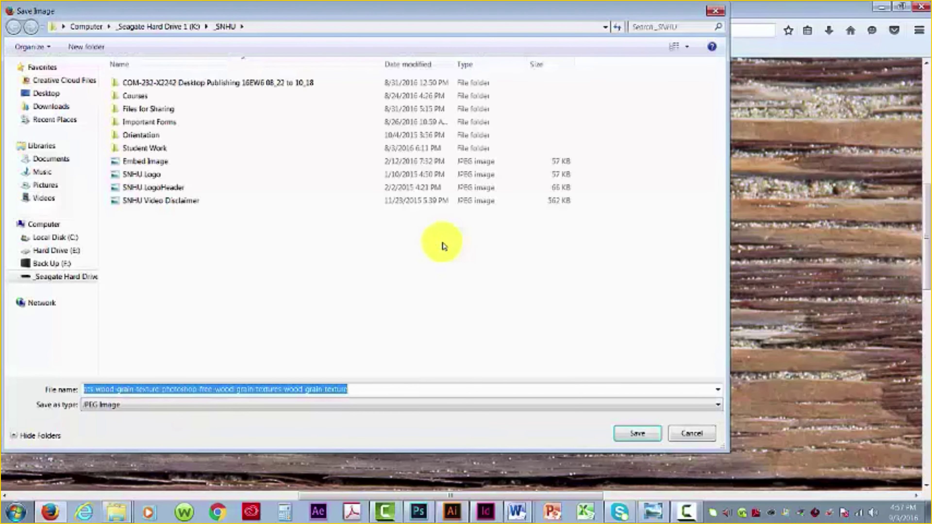
{"action": "left_click", "coordinate": [125, 26]}
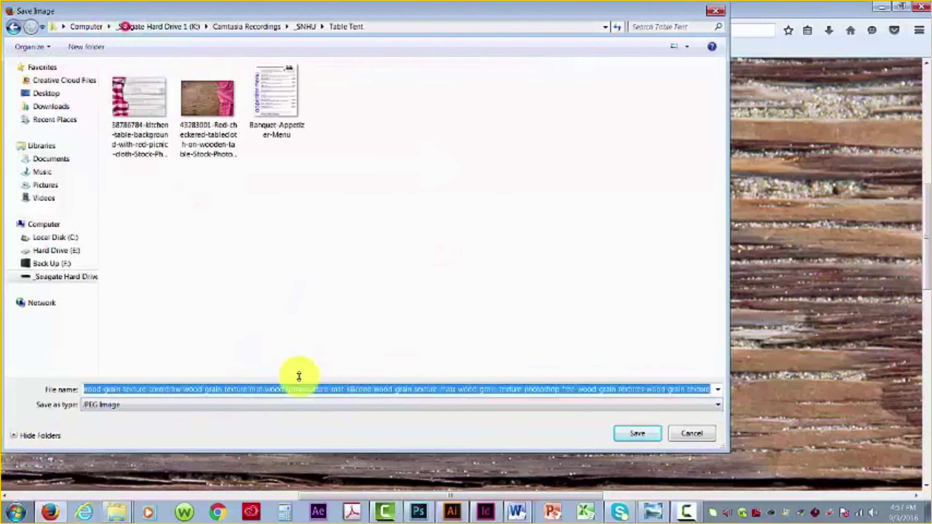
{"action": "type", "text": "wood grain"}
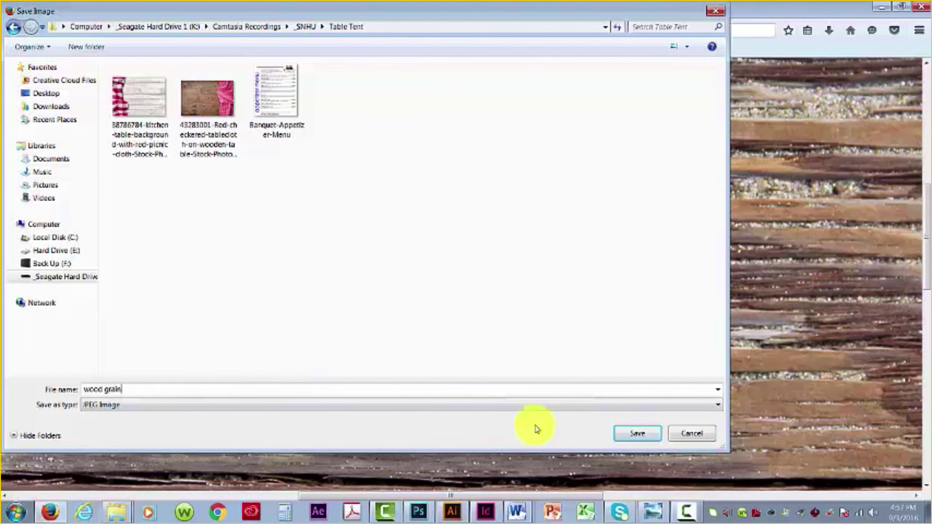
{"action": "left_click", "coordinate": [645, 434]}
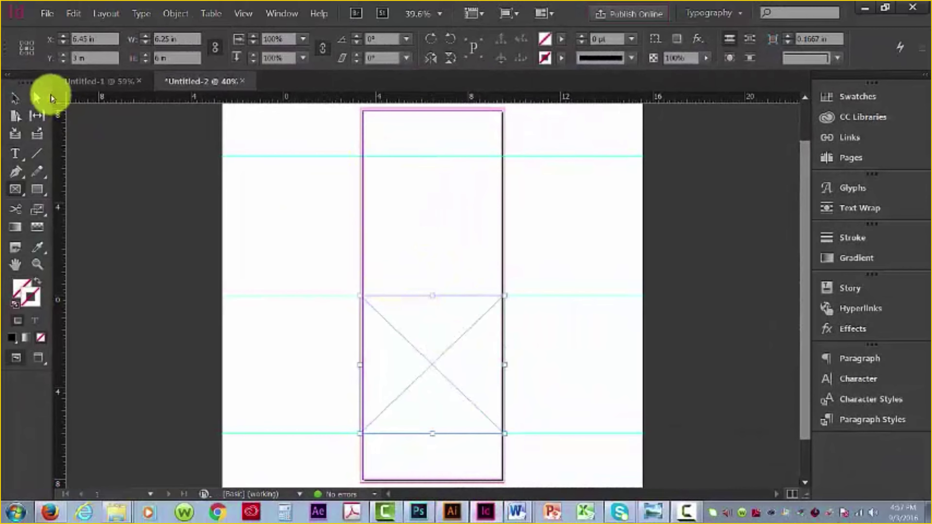
- Stretch the frame up to the top guide and place the wood grain image in it
{"action": "left_click", "coordinate": [15, 98]}
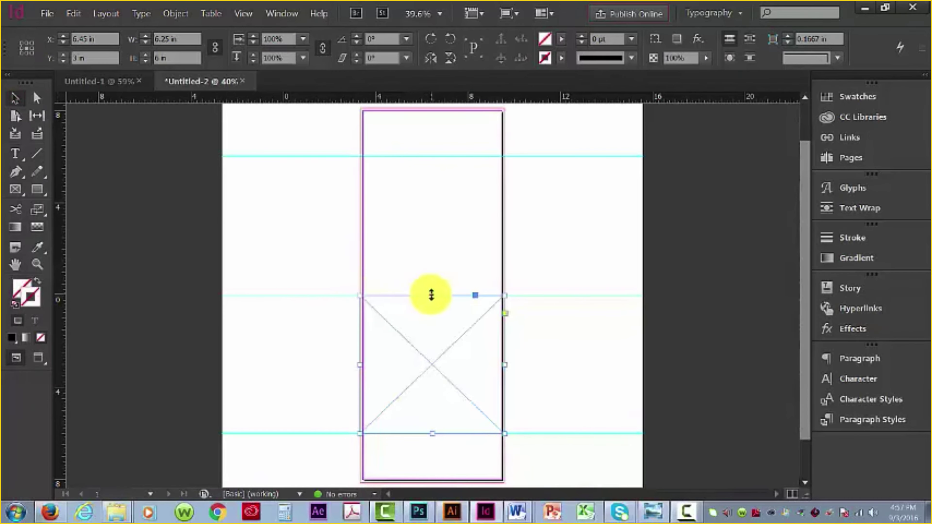
{"action": "left_click_drag", "start_coordinate": [431, 295], "coordinate": [435, 157]}
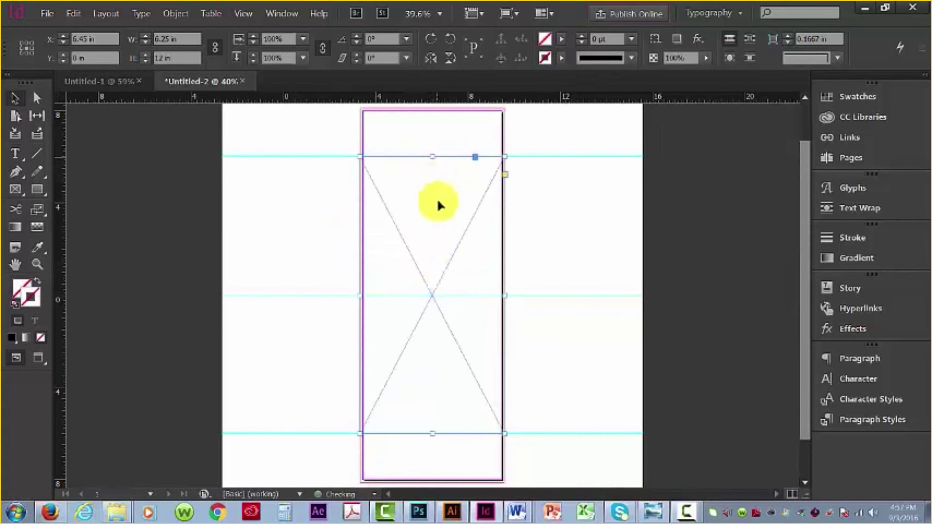
{"action": "left_click", "coordinate": [47, 13]}
{"action": "left_click", "coordinate": [63, 164]}
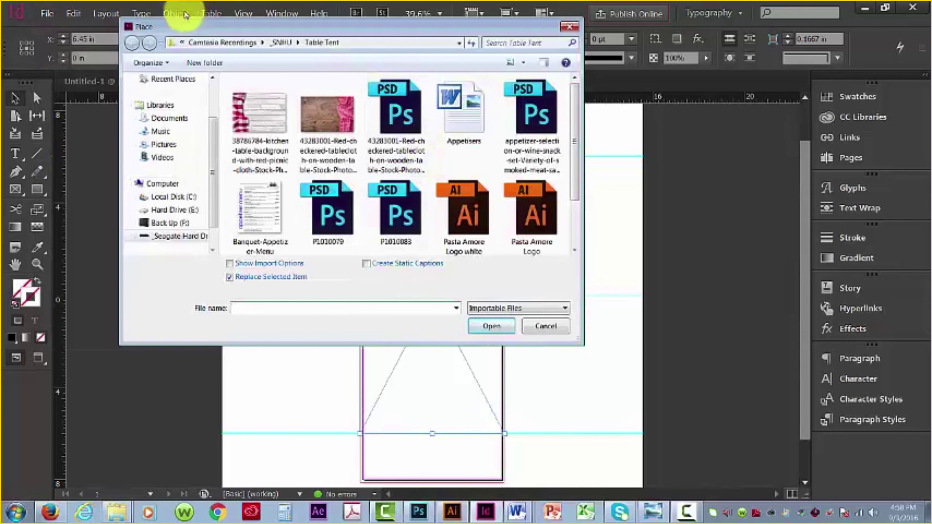
{"action": "left_click_drag", "start_coordinate": [572, 117], "coordinate": [577, 172]}
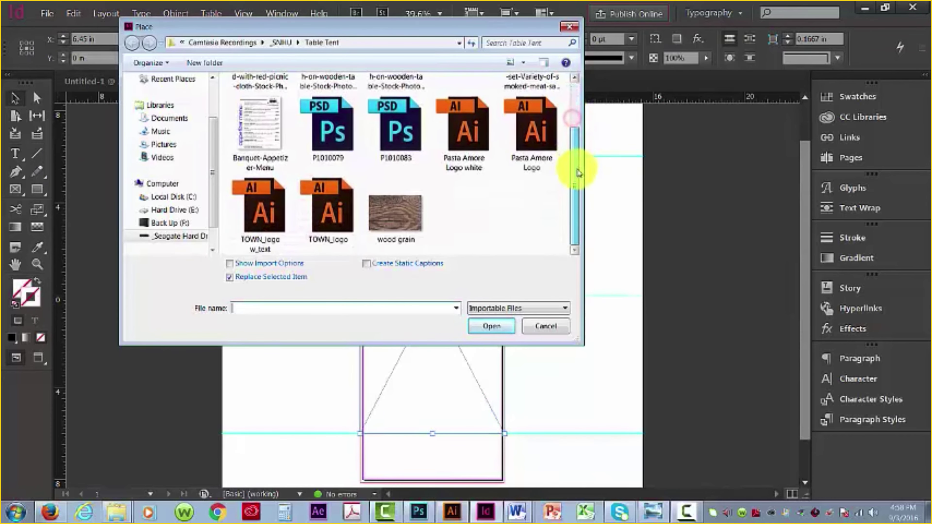
{"action": "double_click", "coordinate": [400, 211]}
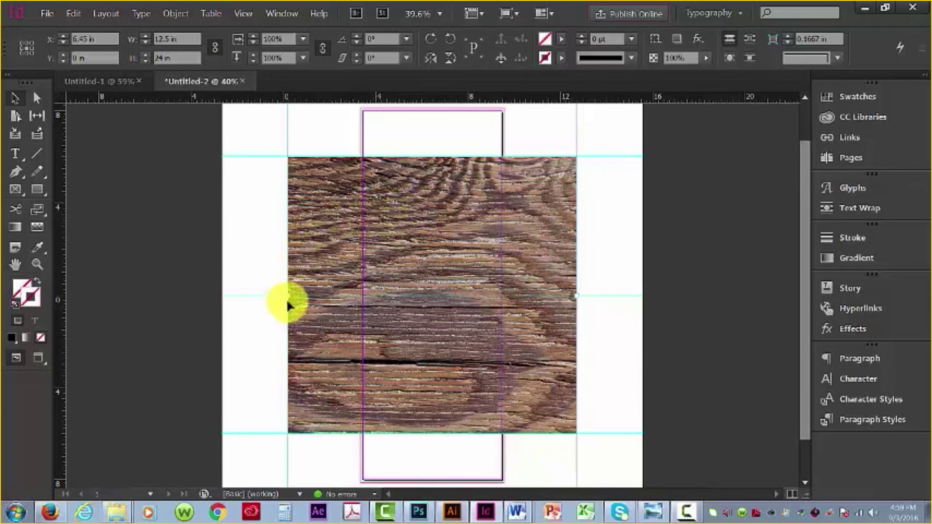
- Crop the wood image's left and right edges to the 6.25 in column
{"action": "left_click_drag", "start_coordinate": [289, 305], "coordinate": [360, 299]}
{"action": "left_click_drag", "start_coordinate": [576, 294], "coordinate": [505, 296]}
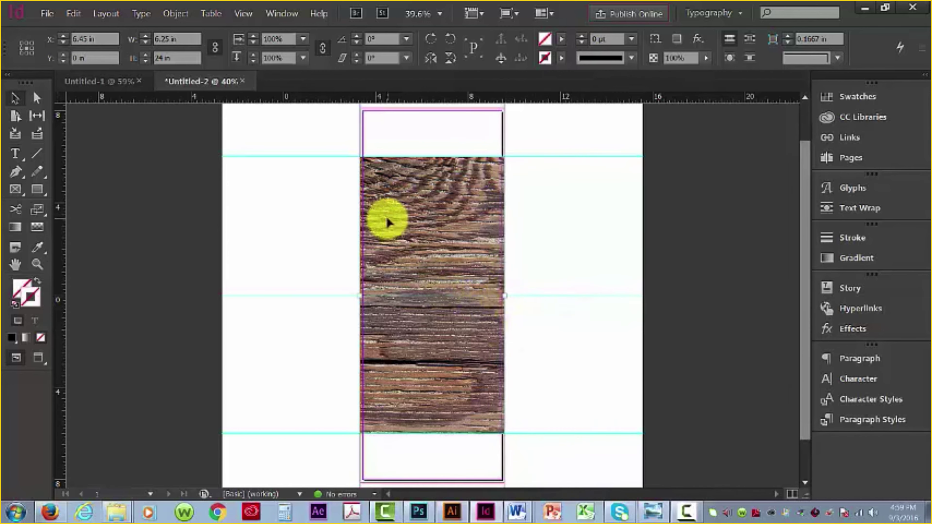
{"action": "left_click", "coordinate": [366, 202]}
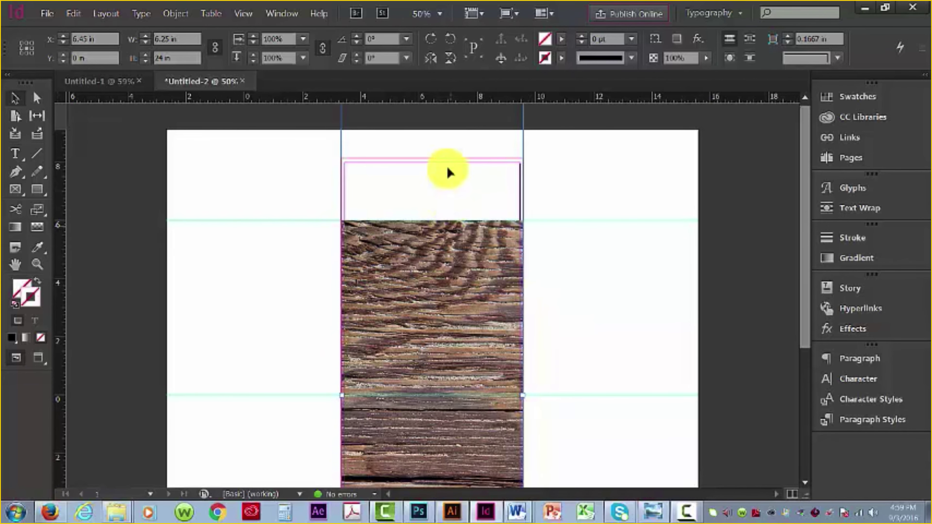
{"action": "scroll", "coordinate": [483, 254], "scroll_direction": "down", "scroll_amount": 5}
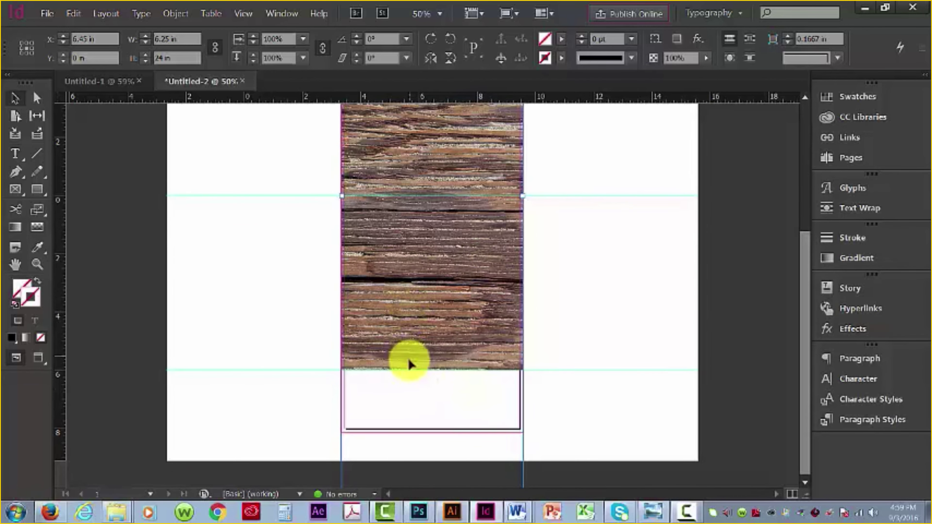
{"action": "scroll", "coordinate": [442, 348], "scroll_direction": "up", "scroll_amount": 4}
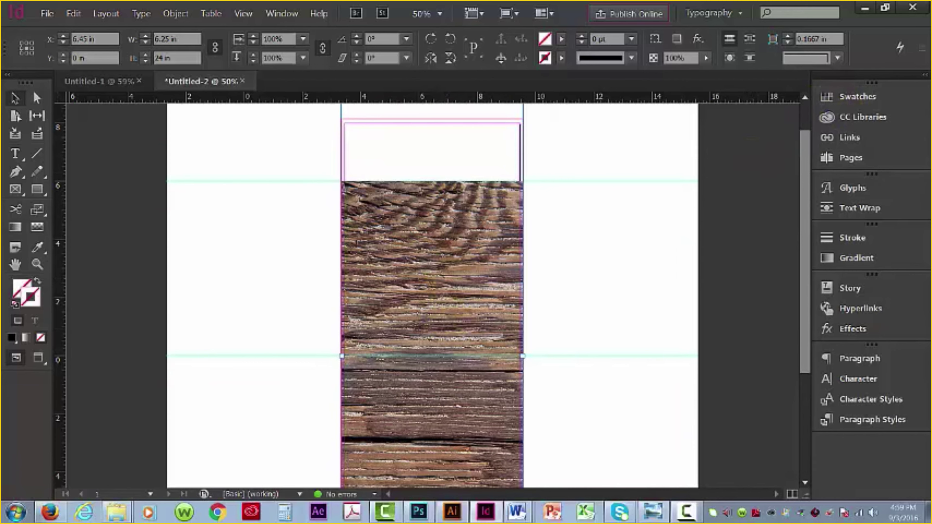
- Create Layer 2 above bckgrnd in the Layers panel, after a glance at the tablecloth photo
{"action": "key", "text": "F7"}
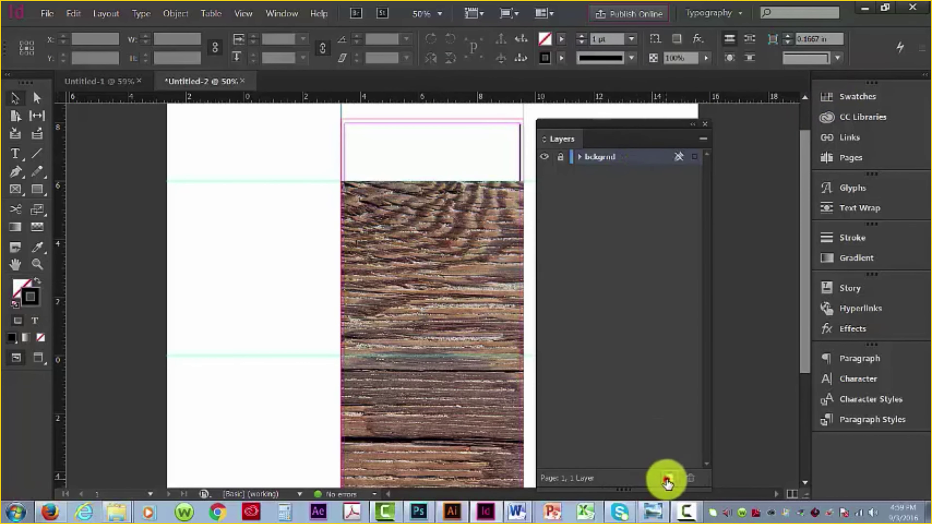
{"action": "left_click", "coordinate": [669, 477]}
{"action": "left_click_drag", "start_coordinate": [620, 125], "coordinate": [765, 125]}
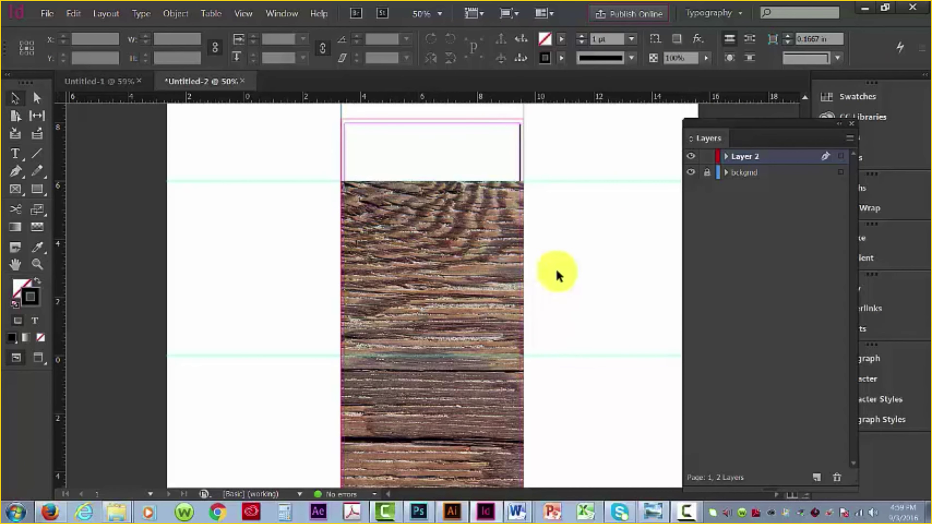
{"action": "left_click", "coordinate": [418, 512]}
{"action": "left_click", "coordinate": [524, 38]}
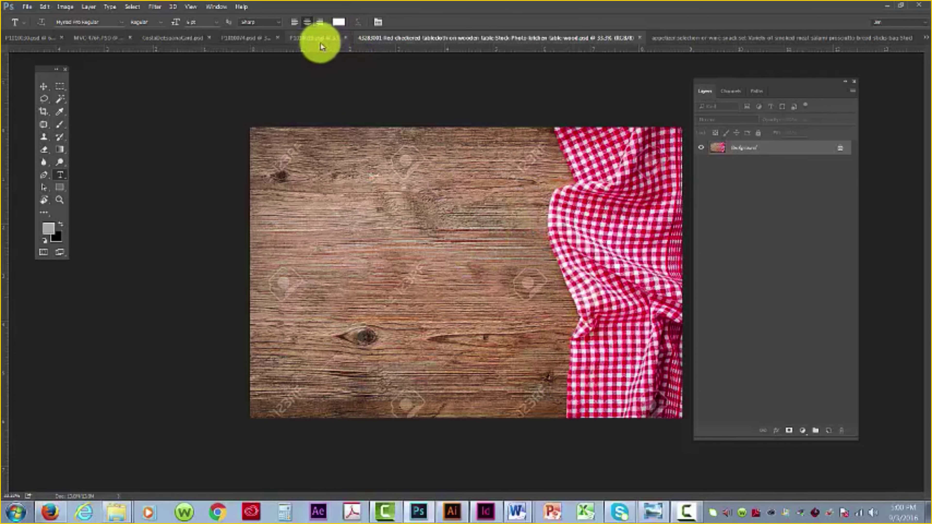
{"action": "left_click", "coordinate": [476, 517]}
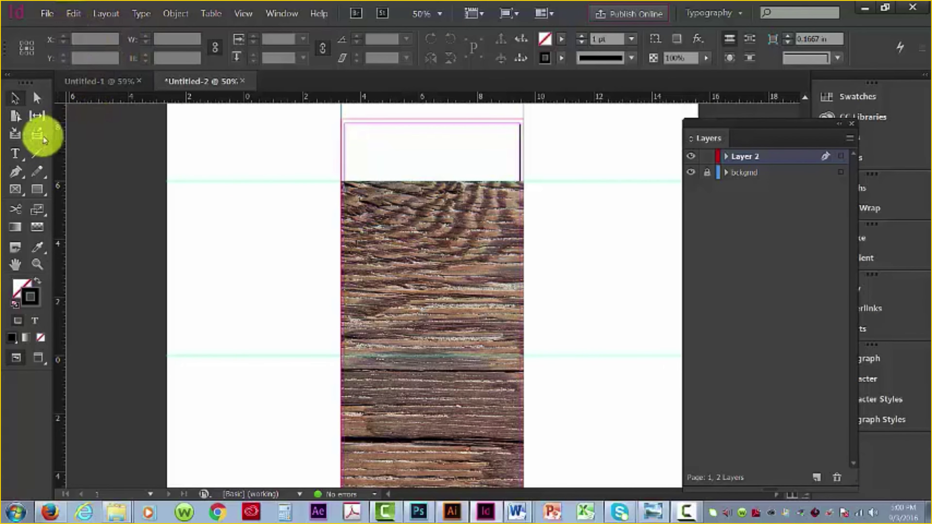
- Place the wood-and-gingham photo and shift it left so the cloth meets the page edge
{"action": "left_click", "coordinate": [47, 13]}
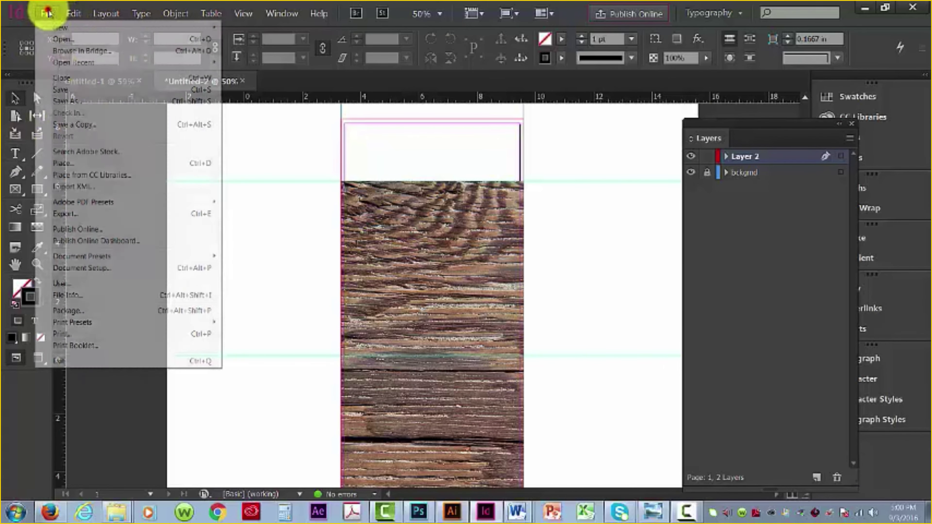
{"action": "left_click", "coordinate": [62, 154]}
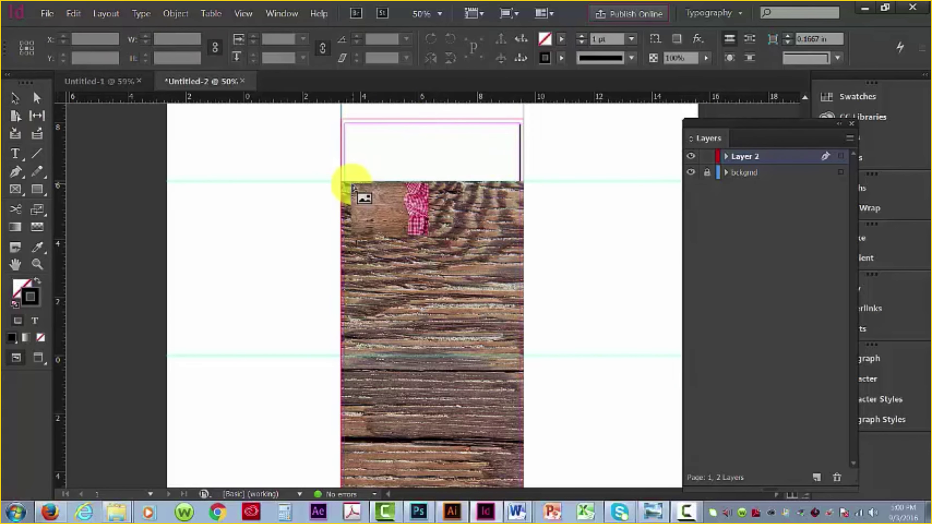
{"action": "left_click", "coordinate": [343, 184]}
{"action": "left_click_drag", "start_coordinate": [514, 251], "coordinate": [497, 251]}
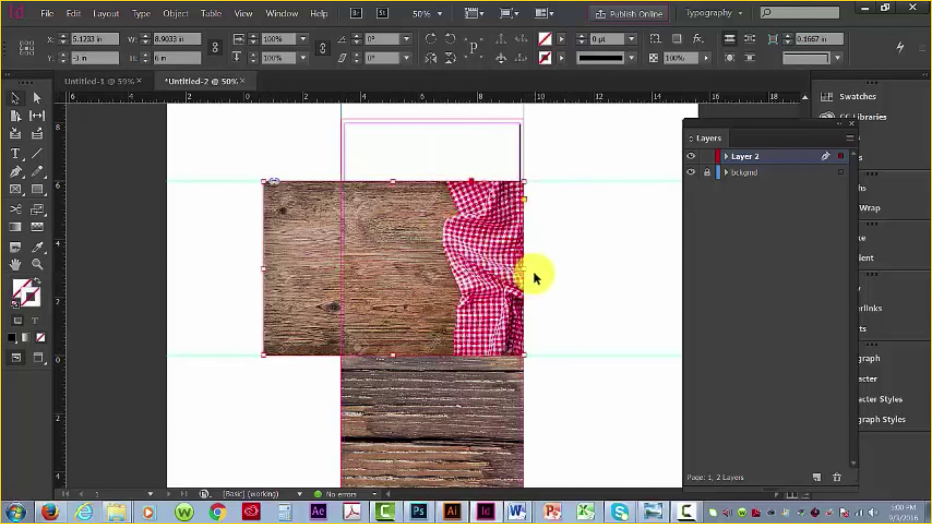
- Clip the photo to its Photoshop Path so only the red checked cloth shows
{"action": "right_click", "coordinate": [473, 277]}
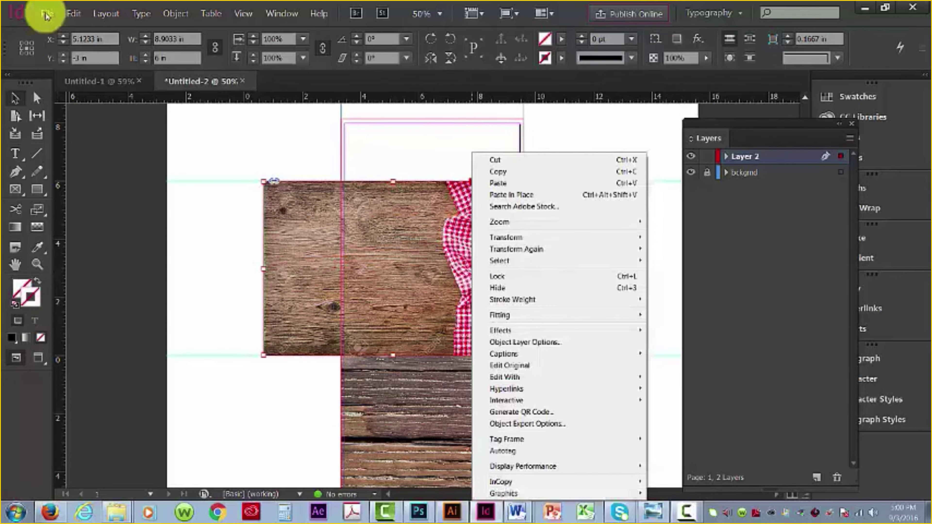
{"action": "left_click", "coordinate": [47, 13]}
{"action": "mouse_move", "coordinate": [175, 13]}
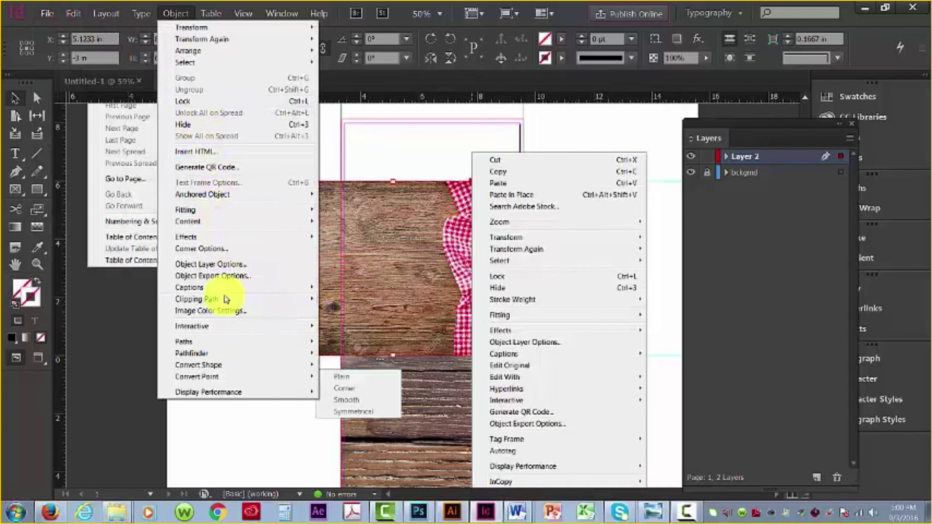
{"action": "mouse_move", "coordinate": [225, 299]}
{"action": "left_click", "coordinate": [363, 300]}
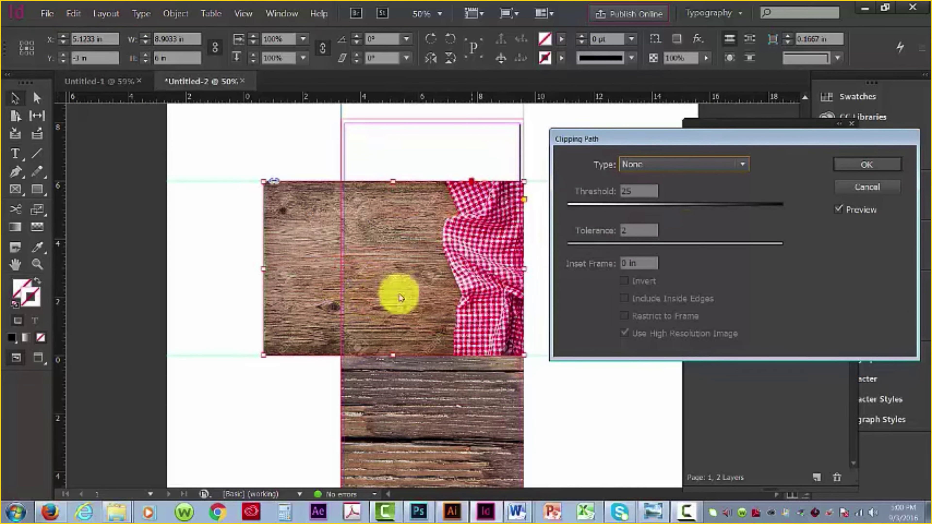
{"action": "left_click", "coordinate": [697, 163]}
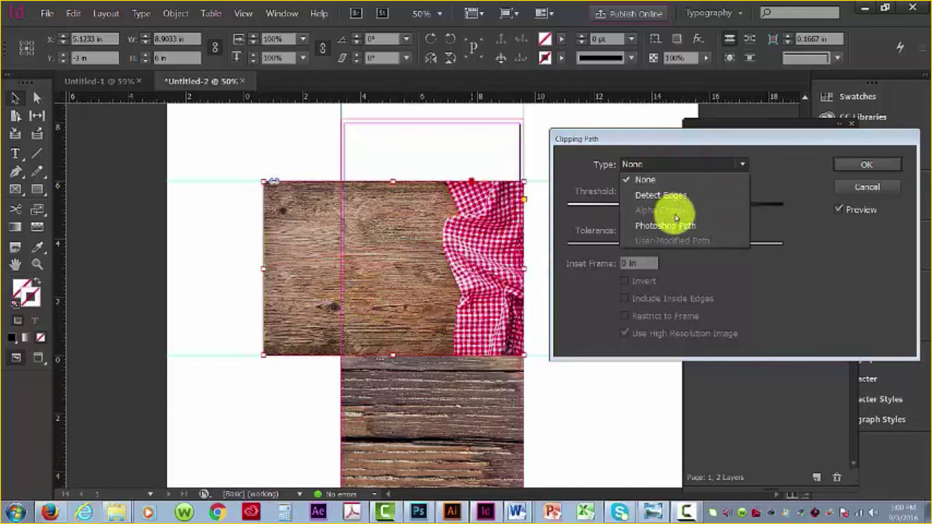
{"action": "left_click", "coordinate": [671, 225]}
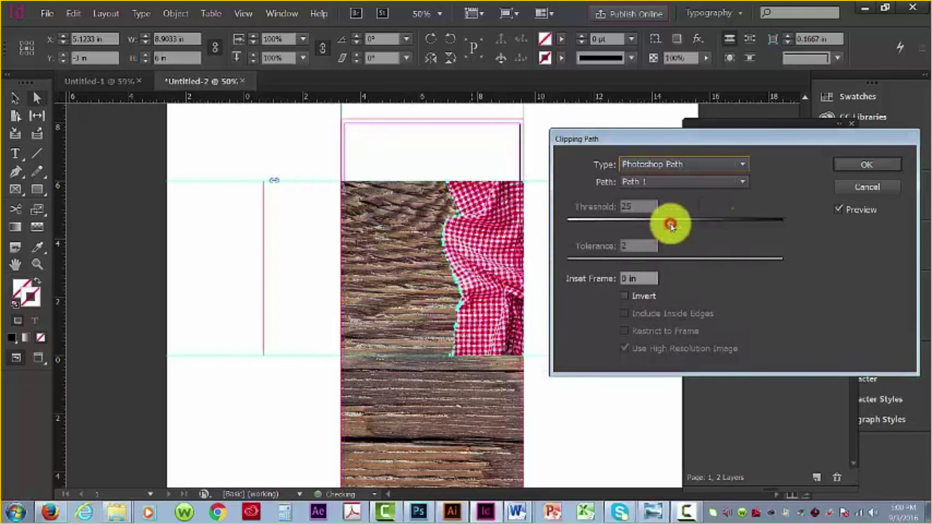
{"action": "left_click", "coordinate": [860, 165]}
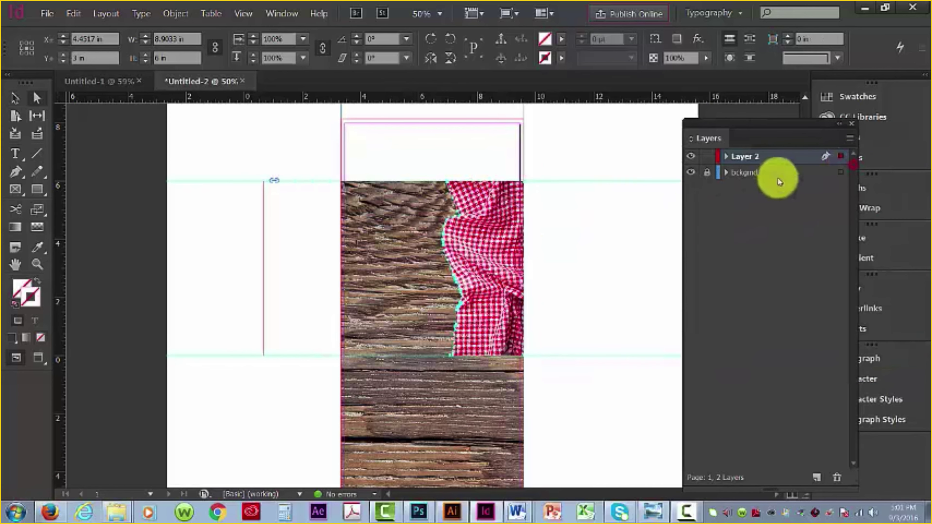
{"action": "left_click", "coordinate": [565, 138]}
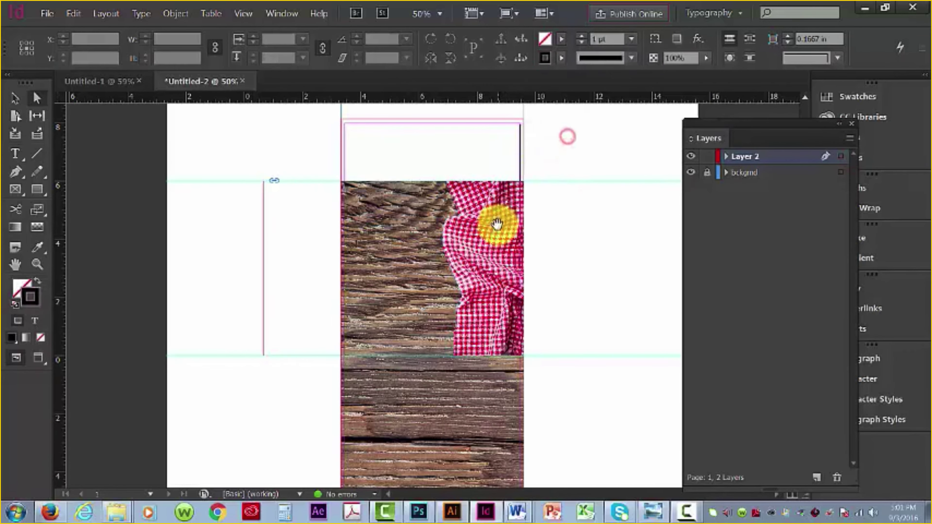
{"action": "left_click", "coordinate": [418, 510]}
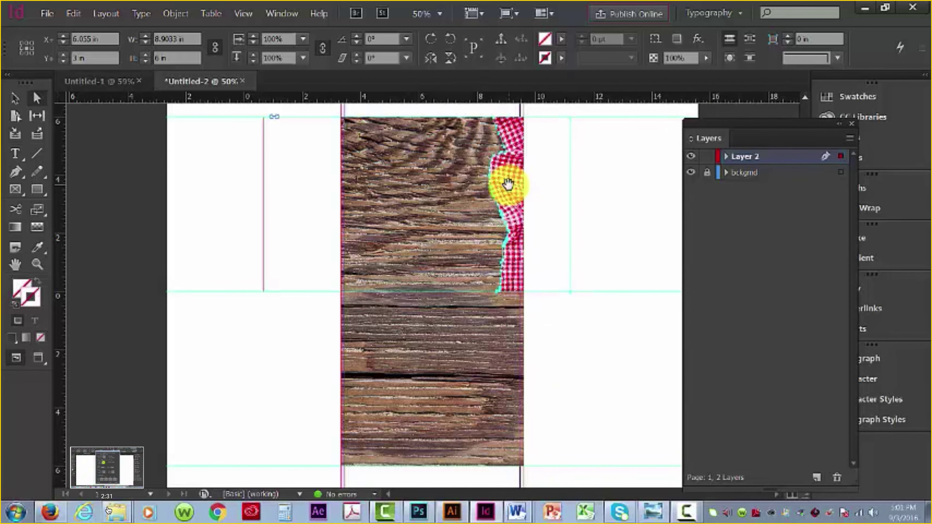
- Move the gingham frame into the lower panel, narrow it to a thin strip, and flip it vertically
{"action": "left_click", "coordinate": [15, 98]}
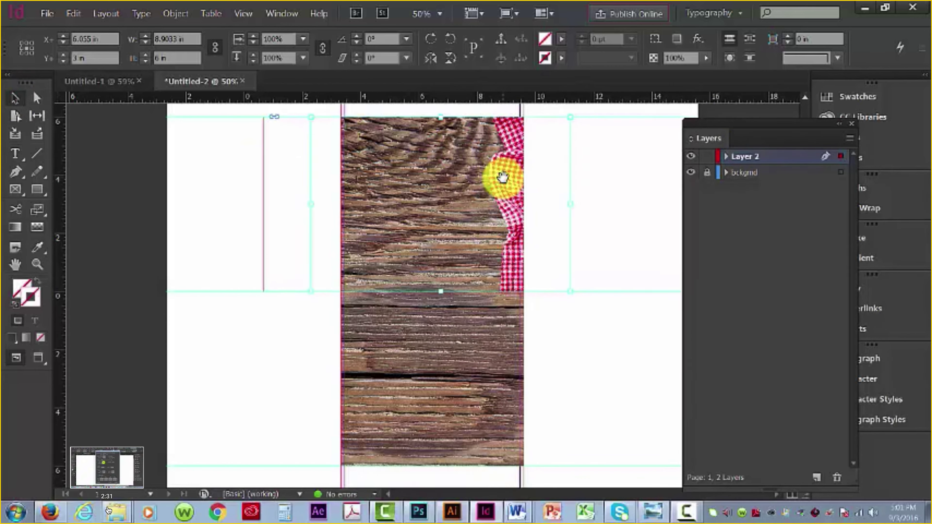
{"action": "left_click_drag", "start_coordinate": [503, 177], "coordinate": [506, 348]}
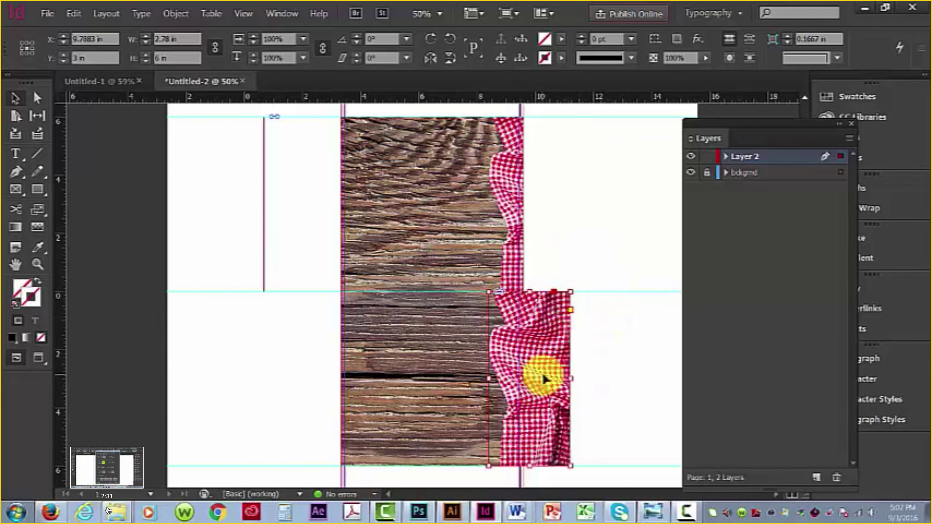
{"action": "left_click_drag", "start_coordinate": [569, 379], "coordinate": [524, 374]}
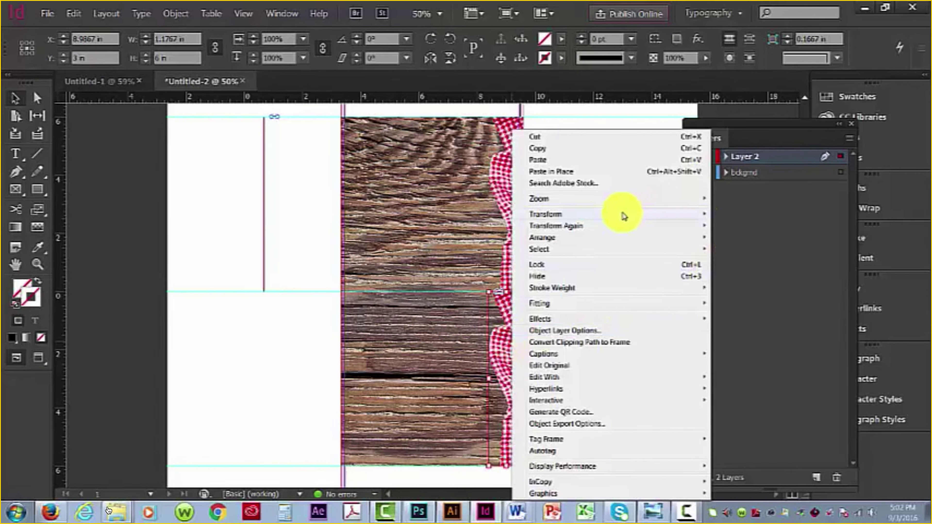
{"action": "mouse_move", "coordinate": [636, 216]}
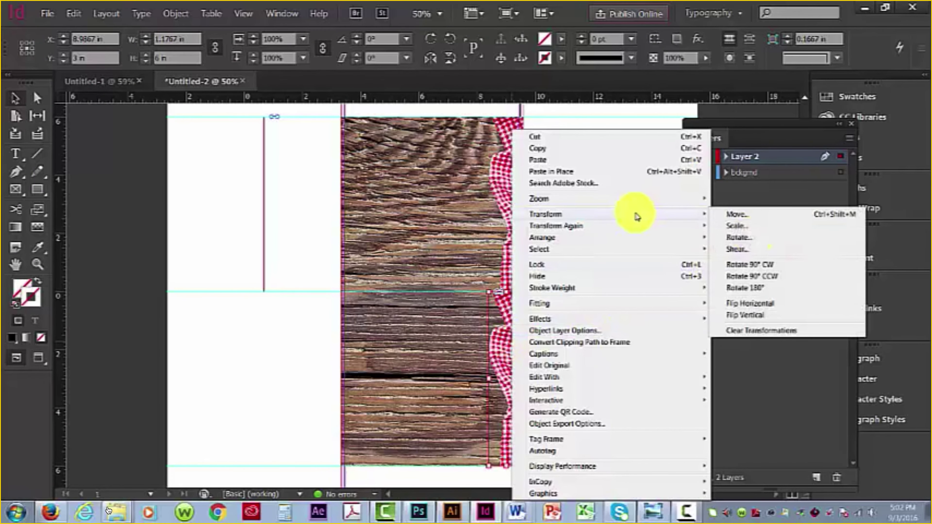
{"action": "left_click", "coordinate": [767, 316]}
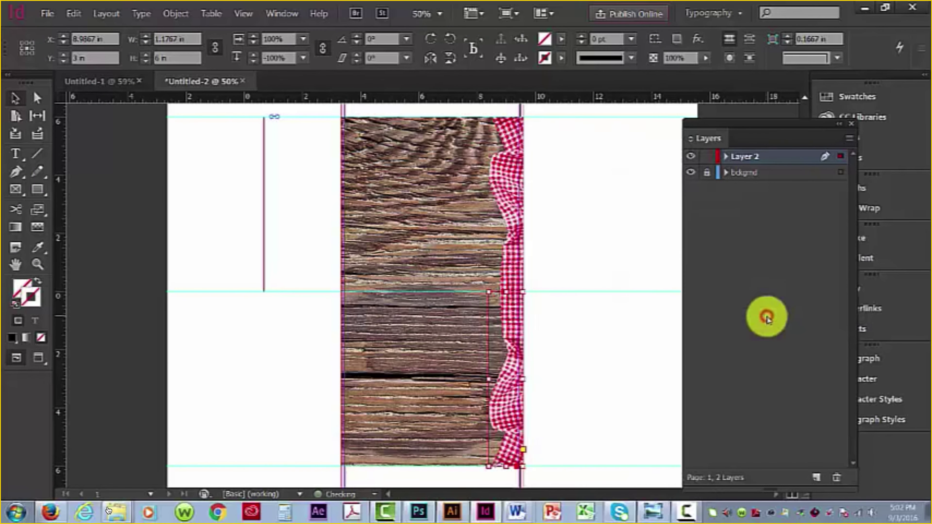
{"action": "left_click", "coordinate": [192, 183]}
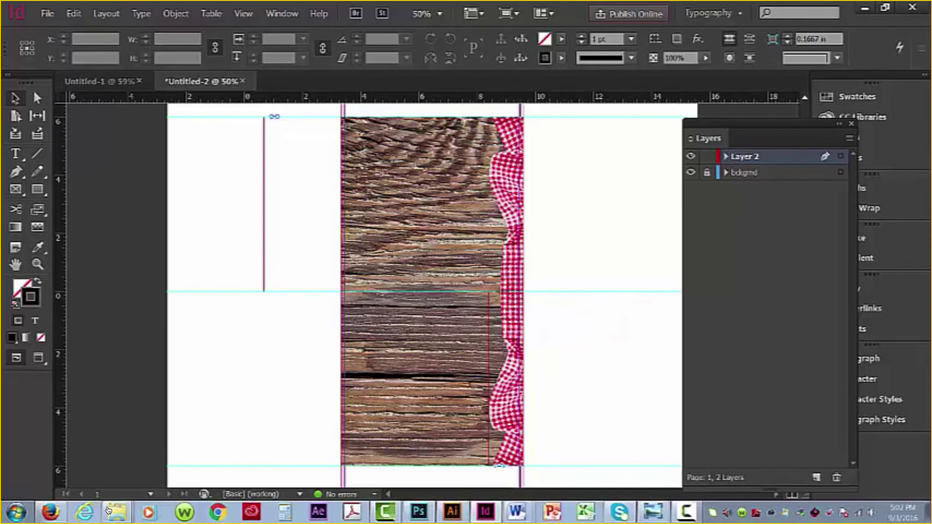
{"action": "left_click", "coordinate": [279, 372]}
- Bring up the charcuterie appetizer photo in Photoshop and view its saved Path 1 in Paths
{"action": "left_click", "coordinate": [419, 512]}
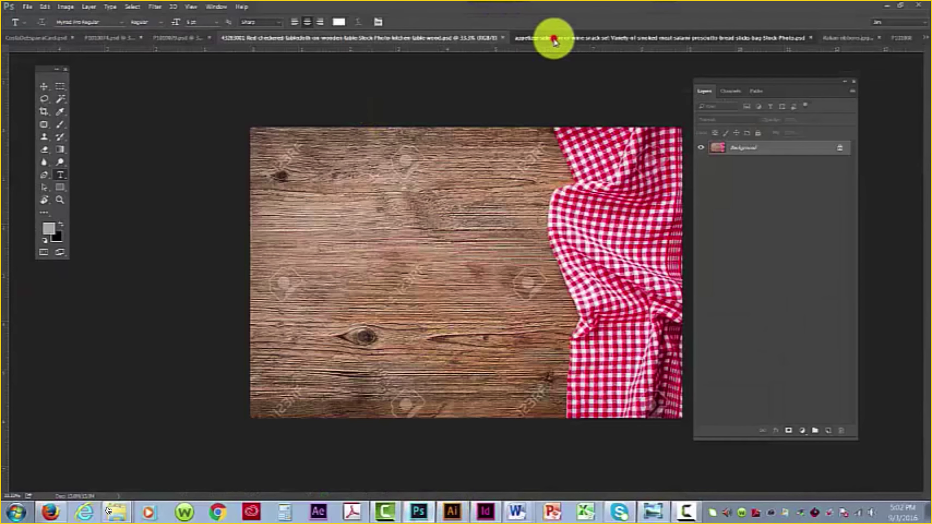
{"action": "left_click", "coordinate": [554, 40]}
{"action": "left_click", "coordinate": [158, 36]}
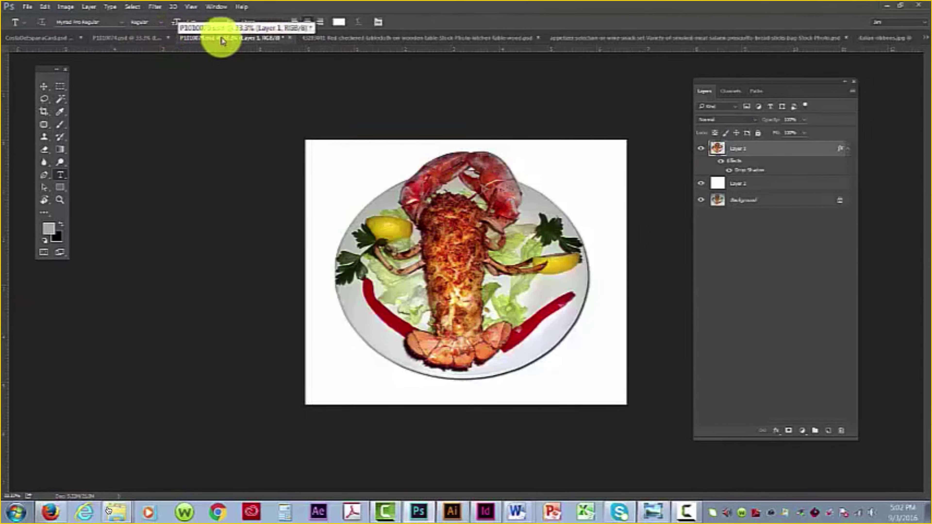
{"action": "left_click", "coordinate": [322, 36]}
{"action": "key", "text": "ctrl+Tab"}
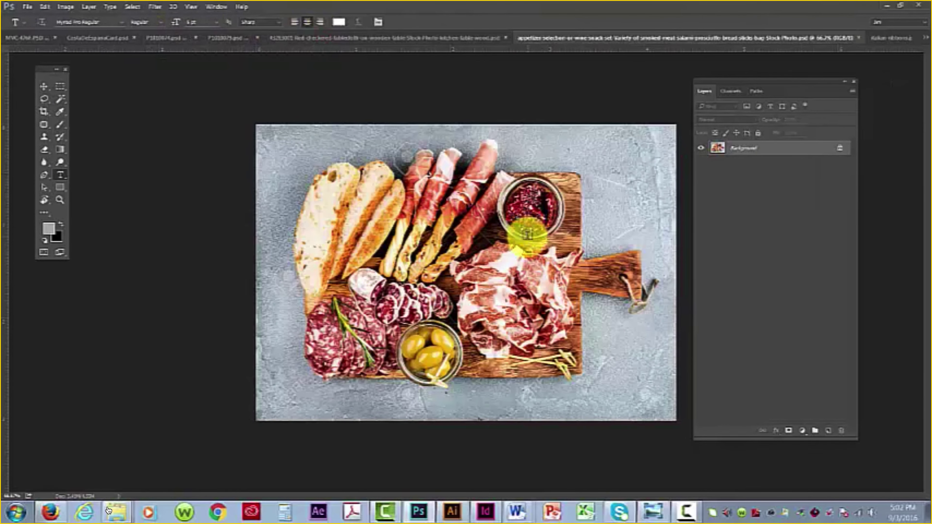
{"action": "left_click", "coordinate": [759, 91]}
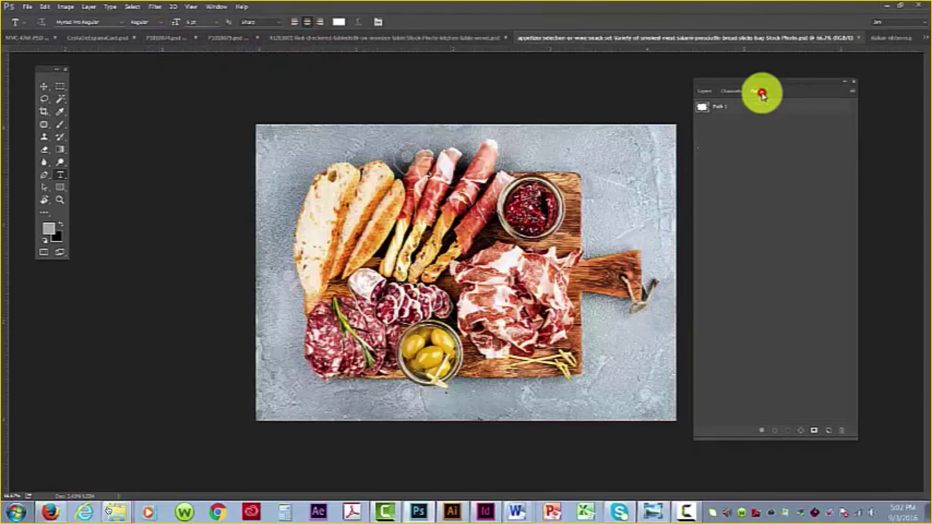
{"action": "left_click", "coordinate": [722, 109]}
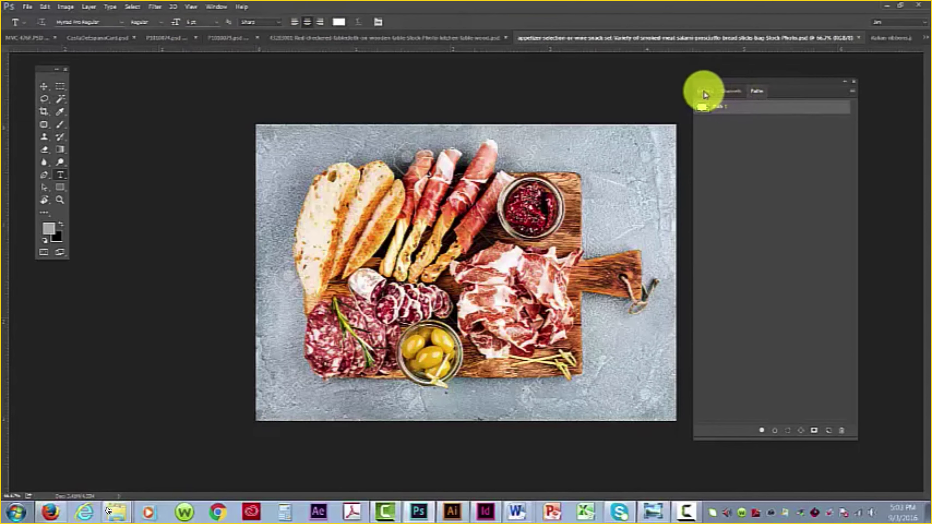
{"action": "left_click", "coordinate": [705, 92]}
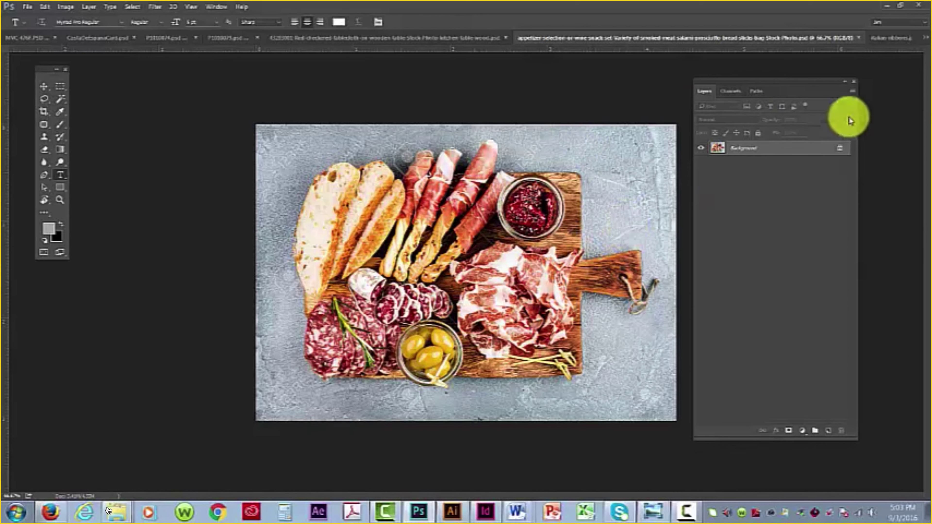
{"action": "left_click", "coordinate": [758, 93]}
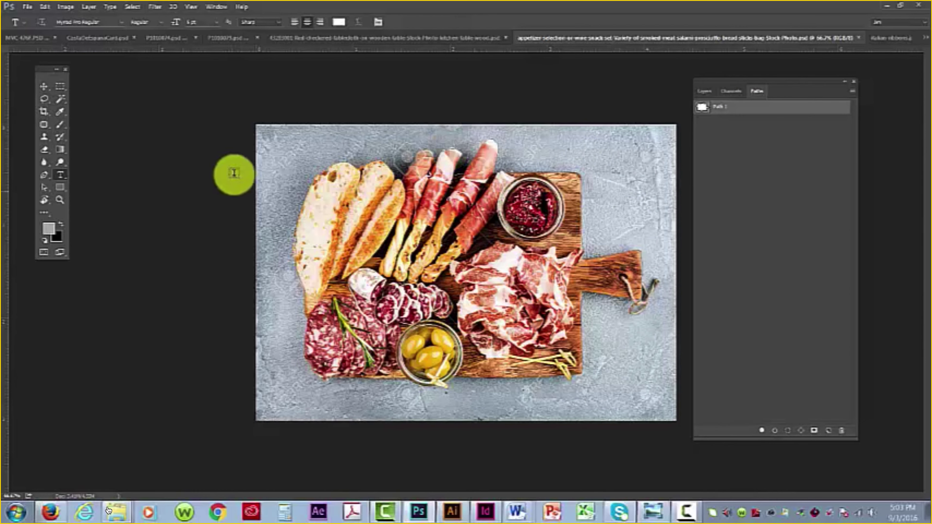
- Select the bread slices on the charcuterie board with the Quick Selection tool
{"action": "left_click", "coordinate": [60, 97]}
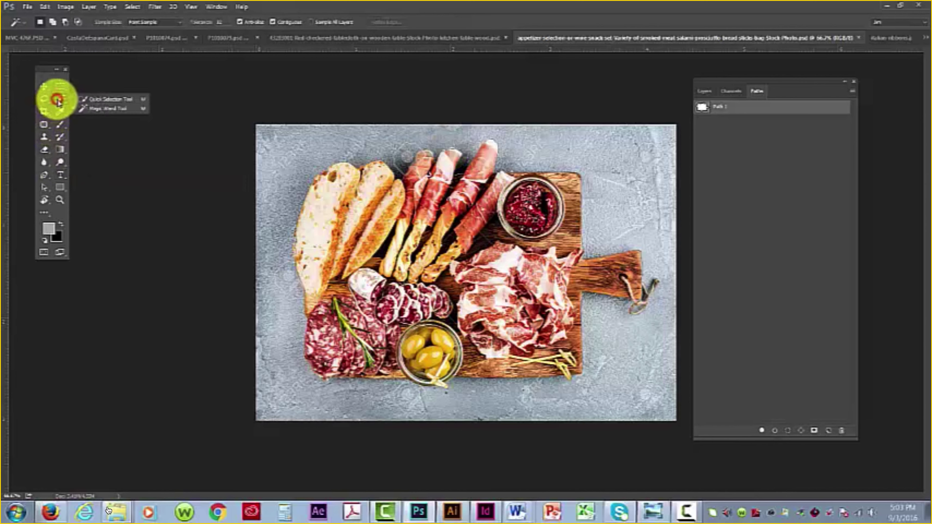
{"action": "left_click", "coordinate": [100, 100]}
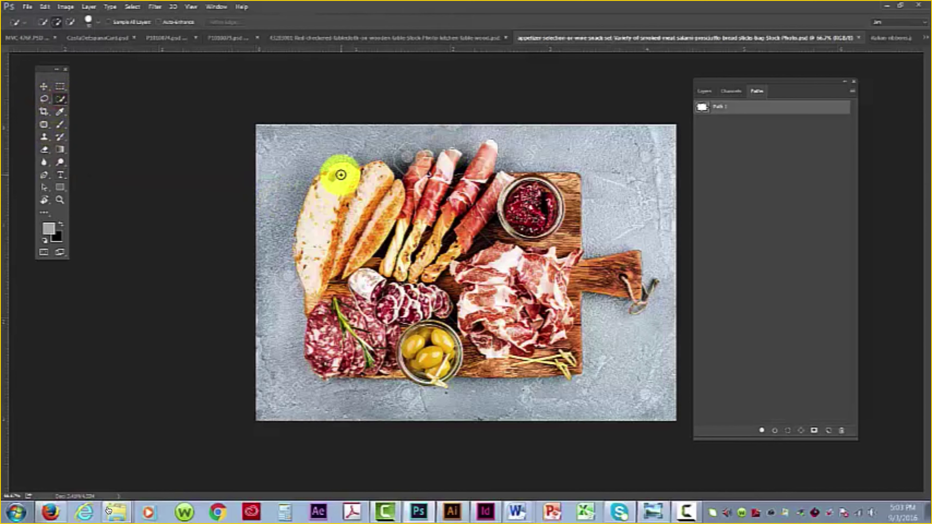
{"action": "mouse_move", "coordinate": [335, 185]}
{"action": "left_mouse_down"}
{"action": "mouse_move", "coordinate": [317, 252]}
{"action": "mouse_move", "coordinate": [335, 351]}
{"action": "mouse_move", "coordinate": [383, 351]}
{"action": "left_mouse_up"}
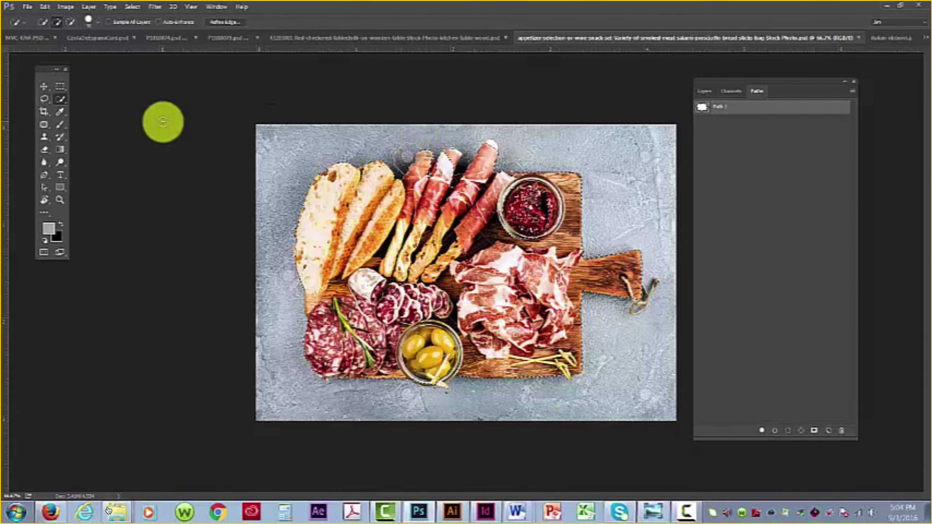
- Paint the Quick Mask over the rest of the board, including the jam jar, and convert it to a selection
{"action": "key", "text": "q"}
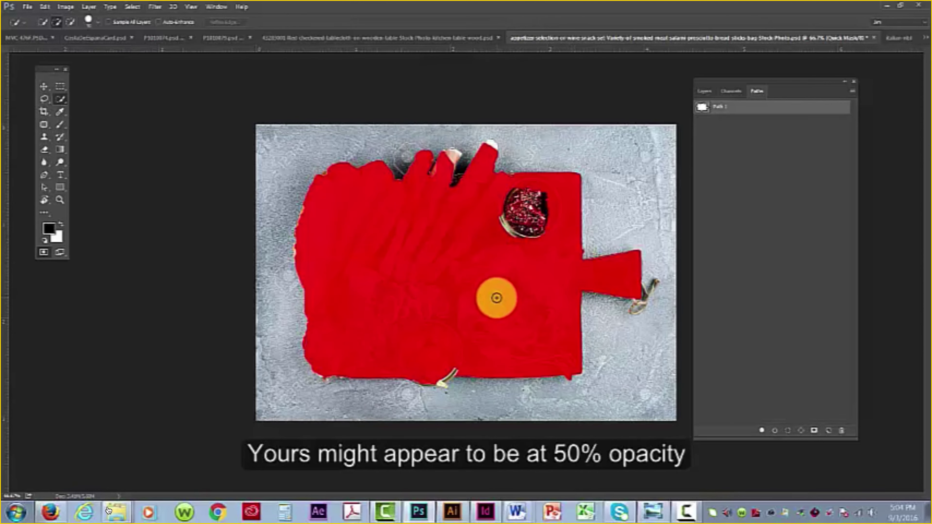
{"action": "left_click", "coordinate": [467, 238], "text": "ctrl"}
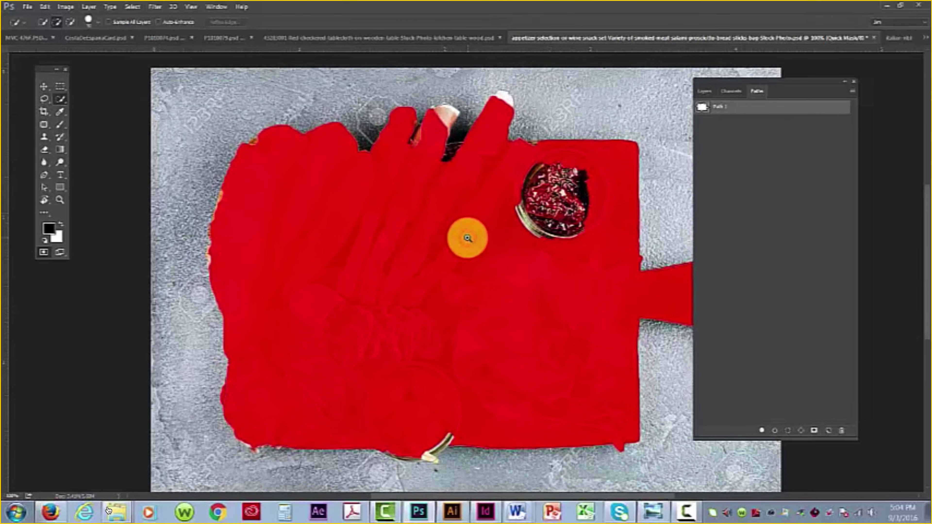
{"action": "left_click", "coordinate": [62, 126]}
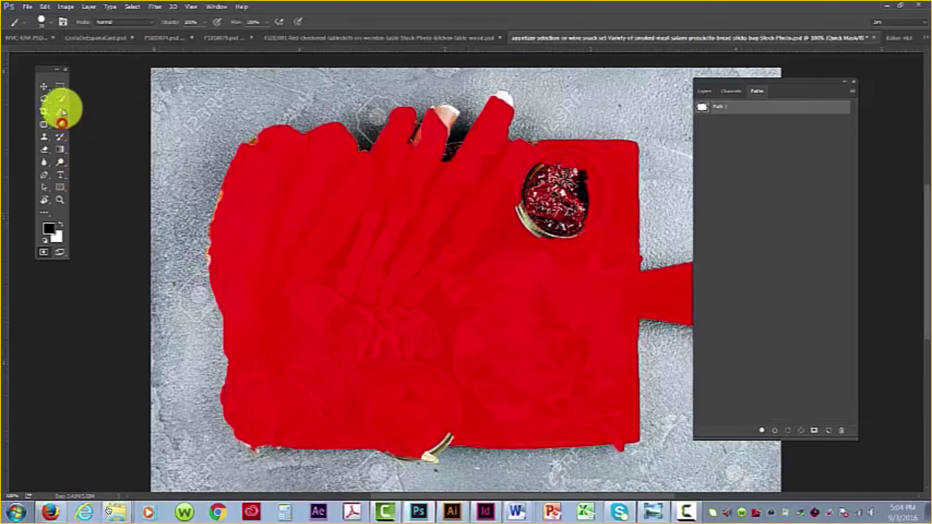
{"action": "left_click", "coordinate": [35, 21]}
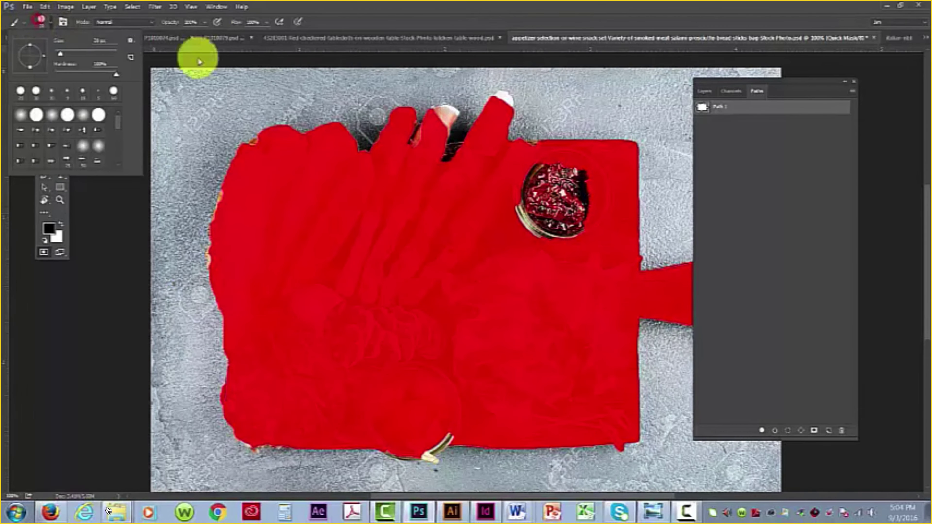
{"action": "left_click", "coordinate": [570, 238]}
{"action": "mouse_move", "coordinate": [586, 210]}
{"action": "left_mouse_down"}
{"action": "mouse_move", "coordinate": [584, 197]}
{"action": "mouse_move", "coordinate": [562, 197]}
{"action": "mouse_move", "coordinate": [518, 225]}
{"action": "mouse_move", "coordinate": [580, 179]}
{"action": "mouse_move", "coordinate": [583, 219]}
{"action": "mouse_move", "coordinate": [581, 181]}
{"action": "left_mouse_up"}
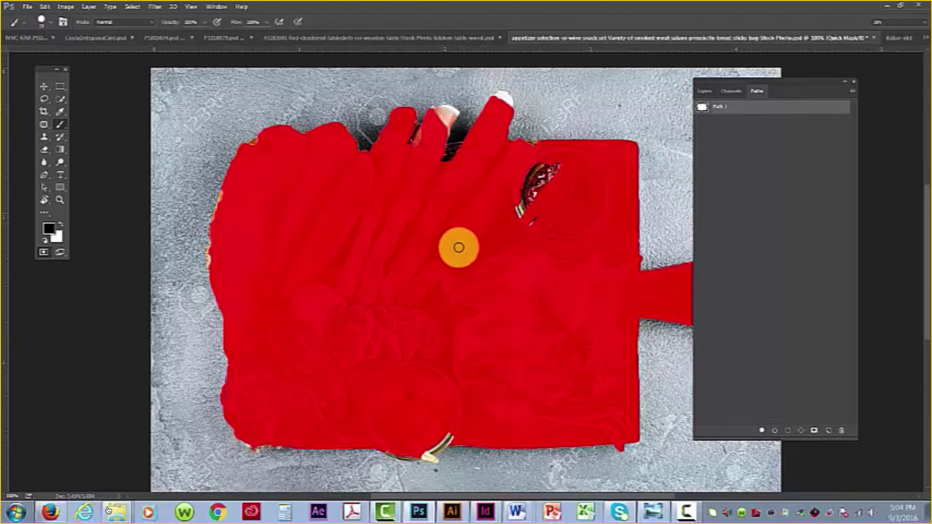
{"action": "key", "text": "q"}
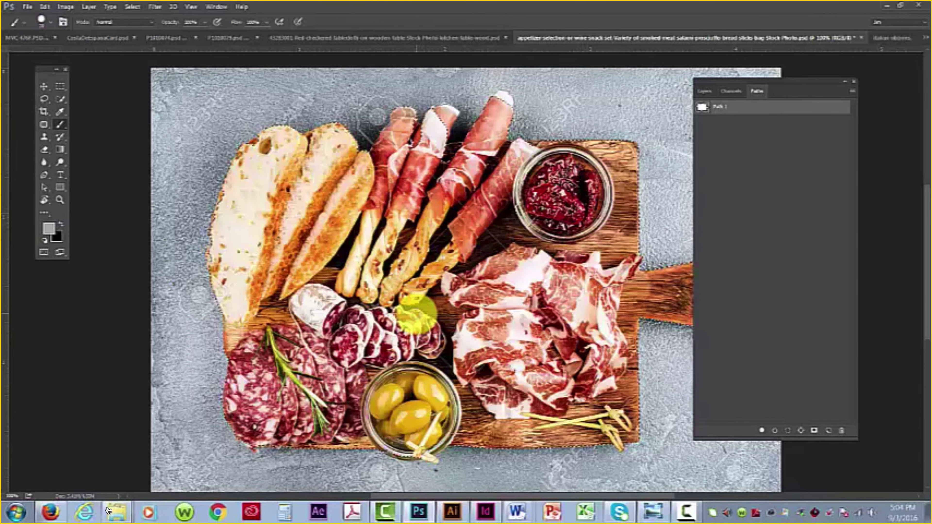
- Add the top prosciutto roll to the selection and convert the selection into a work path
{"action": "left_click", "coordinate": [61, 99]}
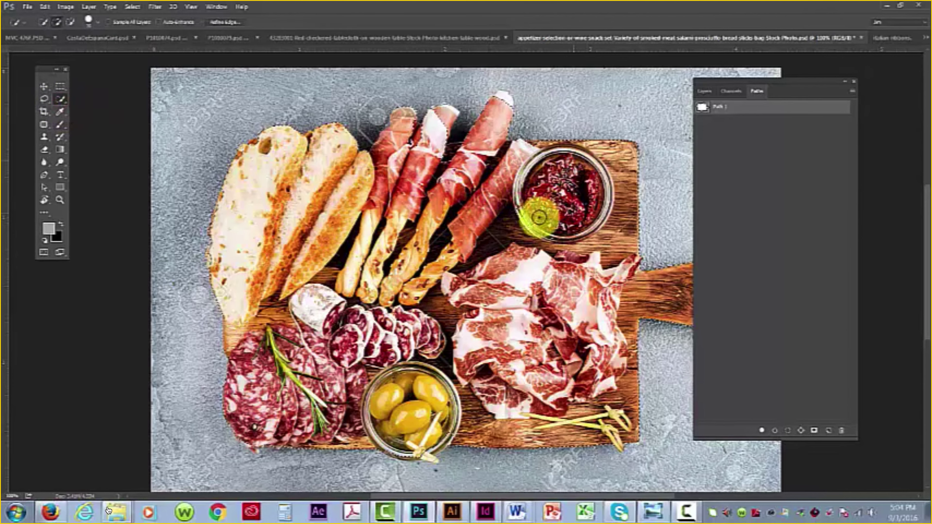
{"action": "mouse_move", "coordinate": [431, 156]}
{"action": "left_mouse_down"}
{"action": "mouse_move", "coordinate": [439, 100]}
{"action": "mouse_move", "coordinate": [431, 127]}
{"action": "left_mouse_up"}
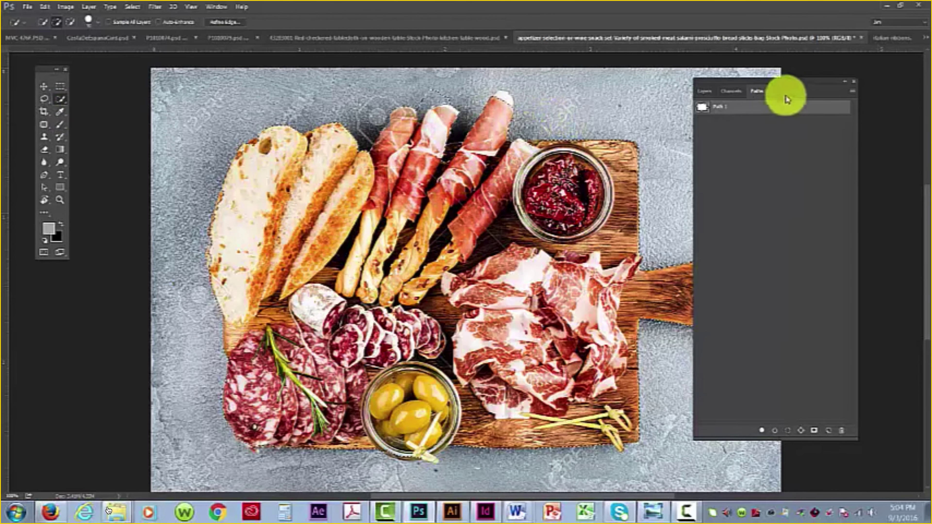
{"action": "left_click", "coordinate": [851, 91]}
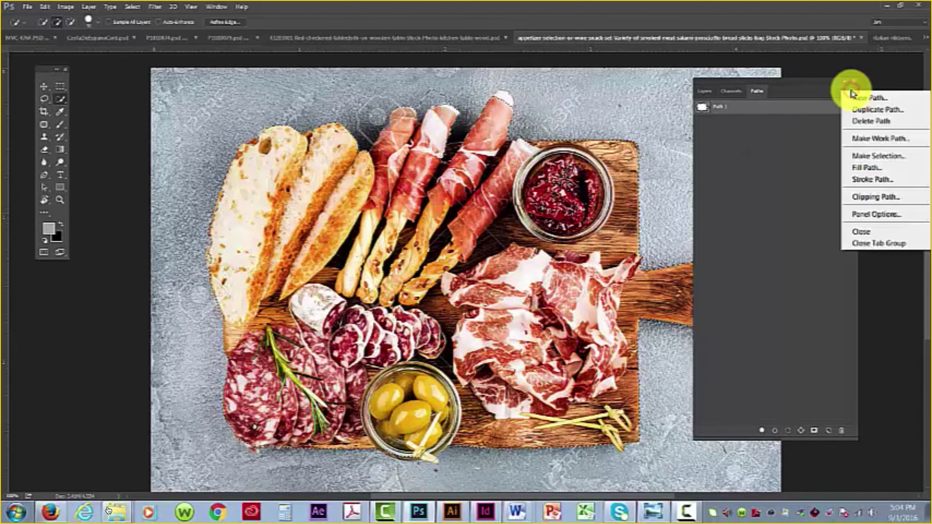
{"action": "left_click", "coordinate": [865, 138]}
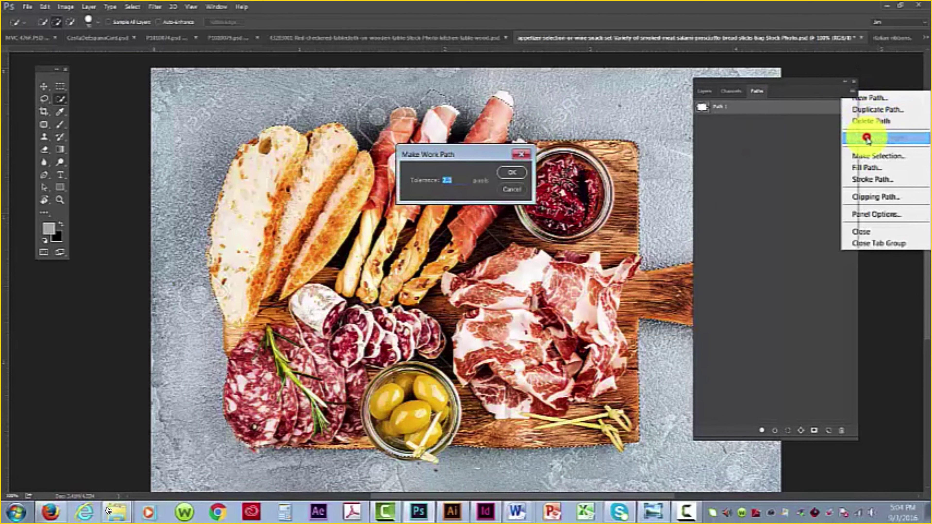
{"action": "left_click", "coordinate": [513, 175]}
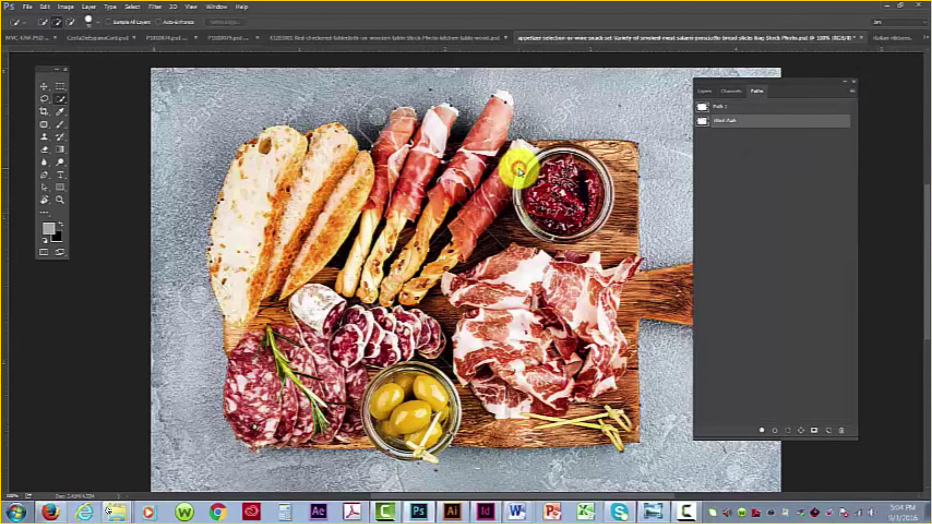
- Save the work path as Path 2, then delete it so only Path 1 remains
{"action": "double_click", "coordinate": [783, 125]}
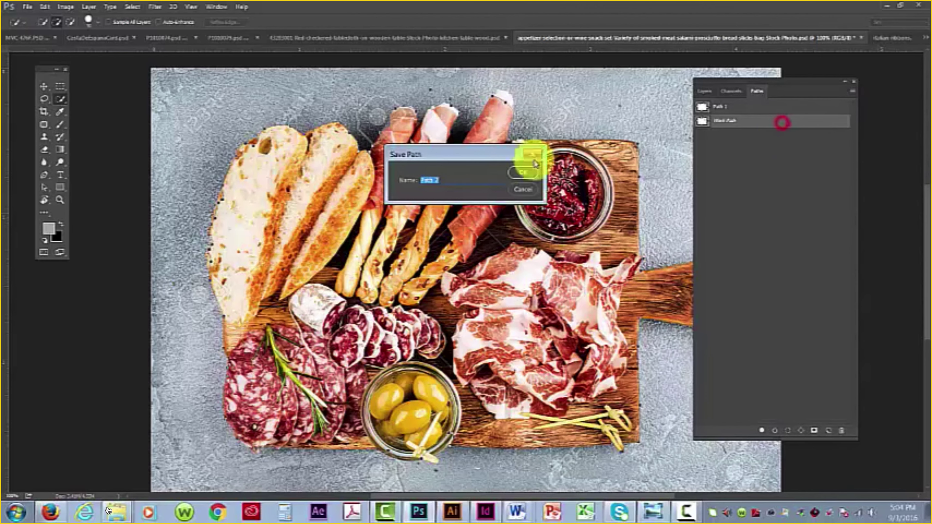
{"action": "left_click", "coordinate": [525, 175]}
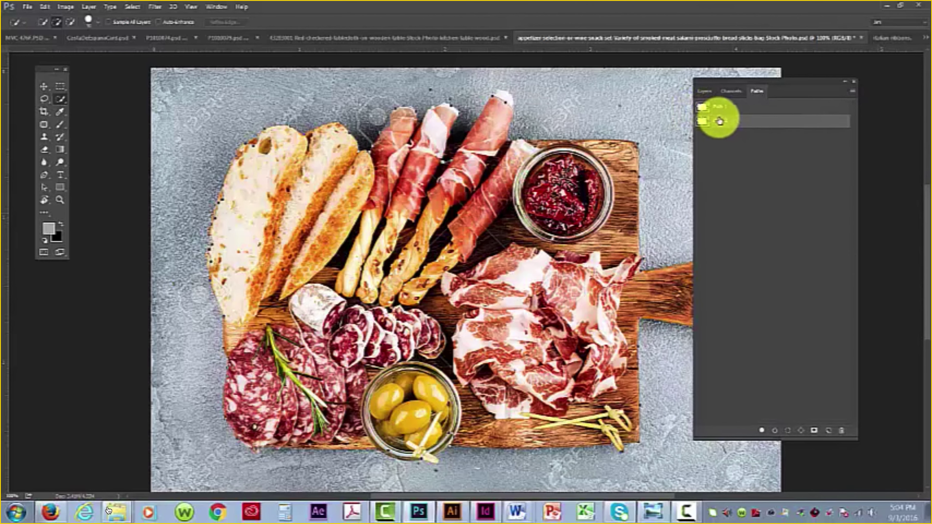
{"action": "left_click_drag", "start_coordinate": [765, 120], "coordinate": [839, 430]}
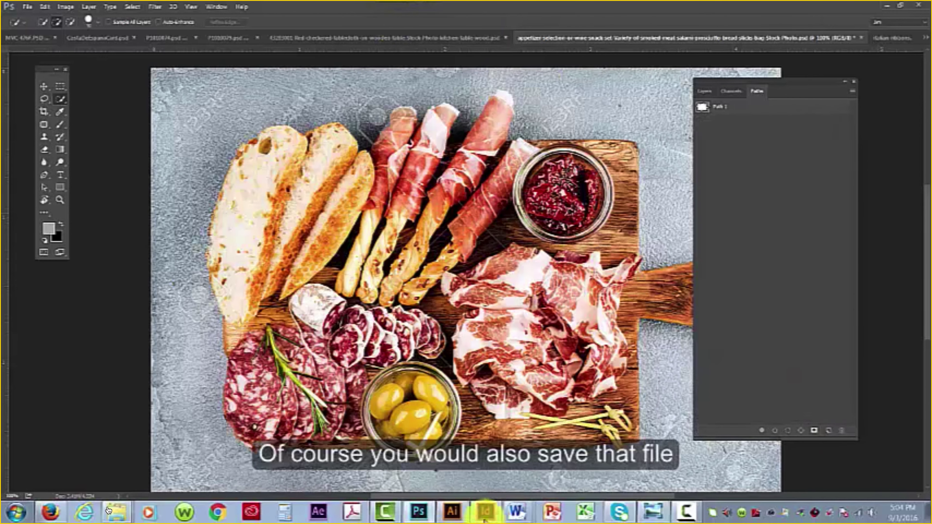
{"action": "left_click", "coordinate": [484, 511]}
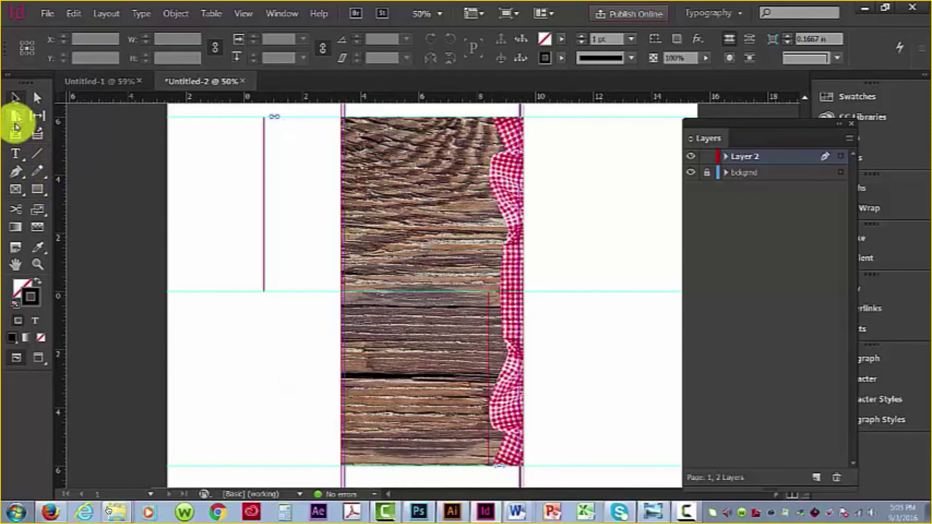
- Draw an image frame on the lower half of the page and place the appetizer board PSD in it
{"action": "left_click", "coordinate": [17, 190]}
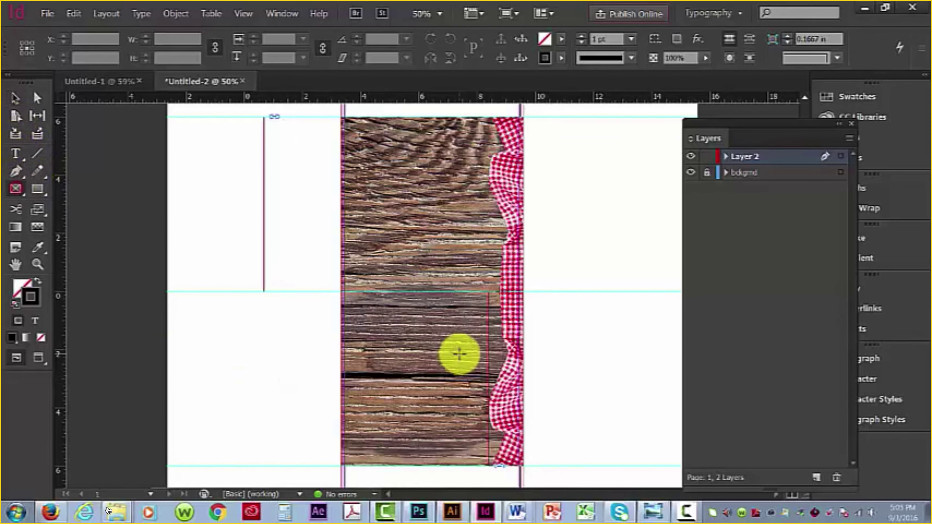
{"action": "left_click_drag", "start_coordinate": [339, 297], "coordinate": [522, 466]}
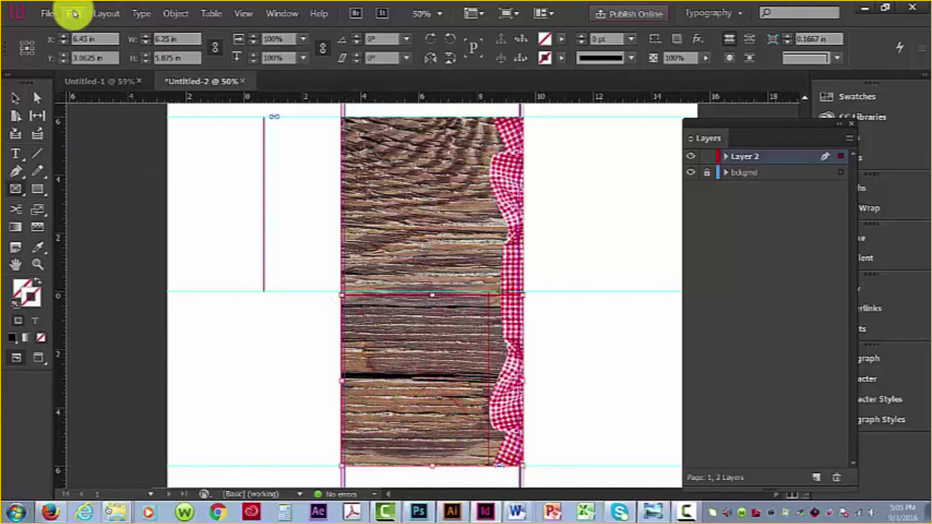
{"action": "left_click", "coordinate": [47, 13]}
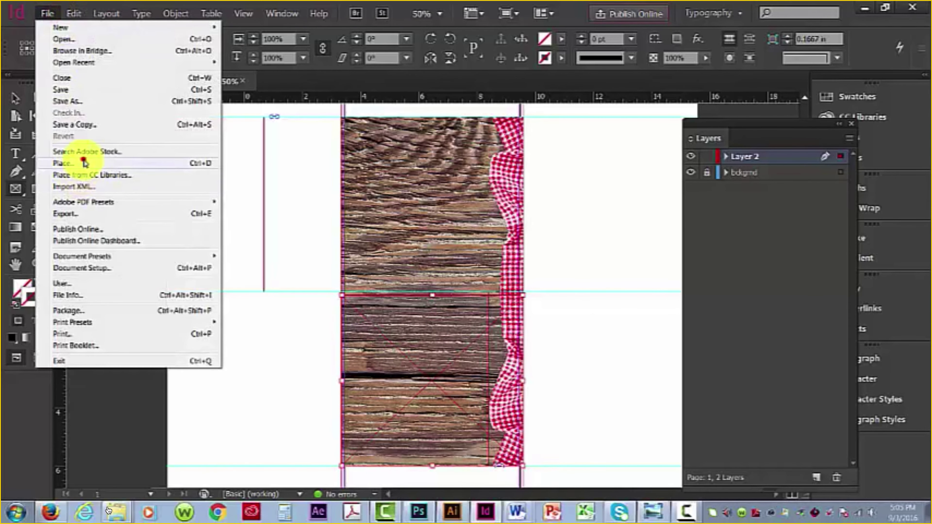
{"action": "left_click", "coordinate": [74, 160]}
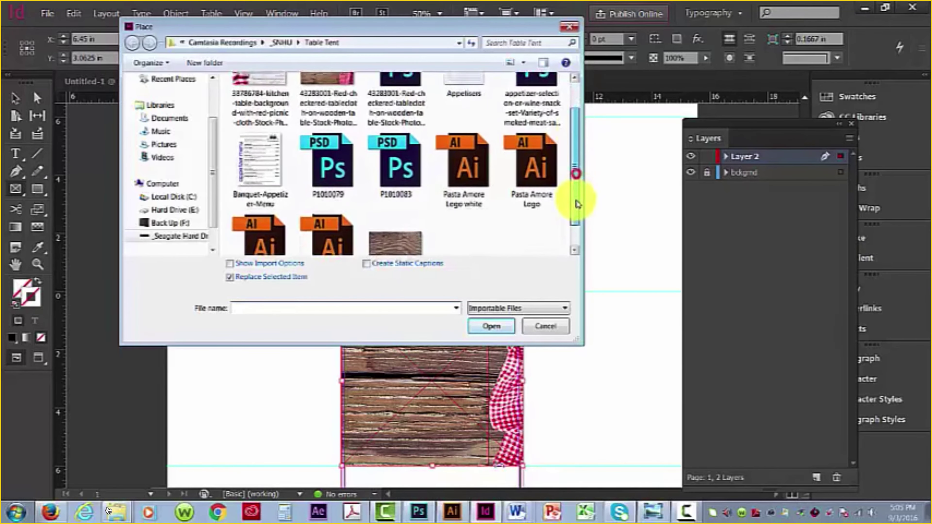
{"action": "left_click_drag", "start_coordinate": [576, 203], "coordinate": [577, 223]}
{"action": "scroll", "coordinate": [576, 223], "scroll_direction": "up", "scroll_amount": 2}
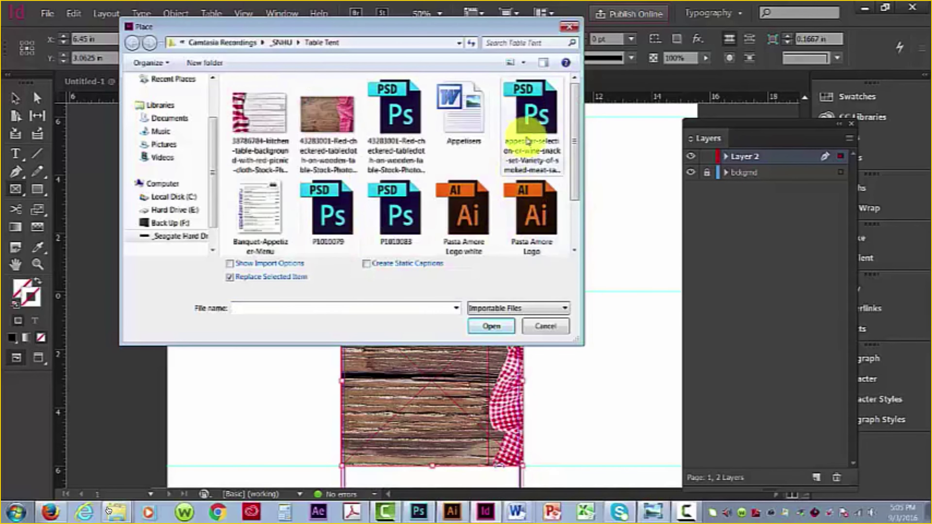
{"action": "left_click", "coordinate": [537, 118]}
{"action": "double_click", "coordinate": [536, 118]}
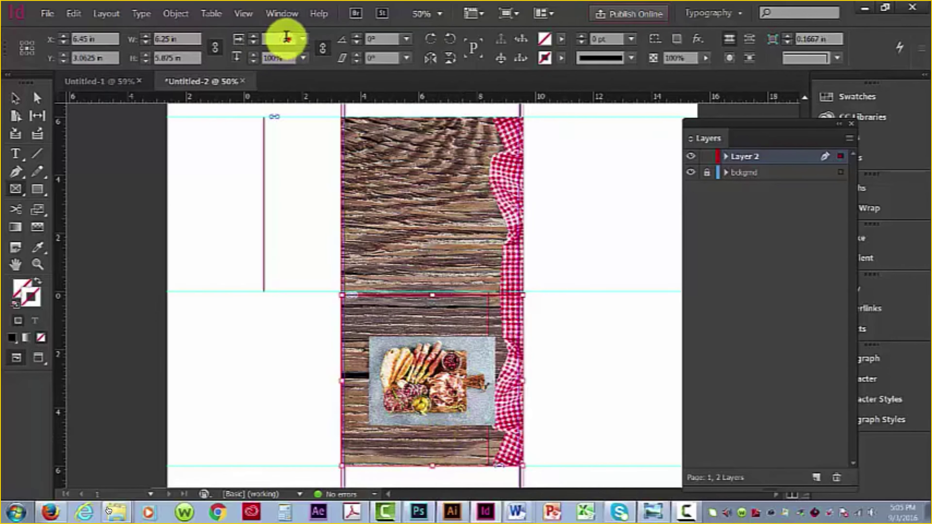
- Scale the appetizer photo to 110%
{"action": "left_click_drag", "start_coordinate": [289, 39], "coordinate": [256, 38]}
{"action": "type", "text": "11"}
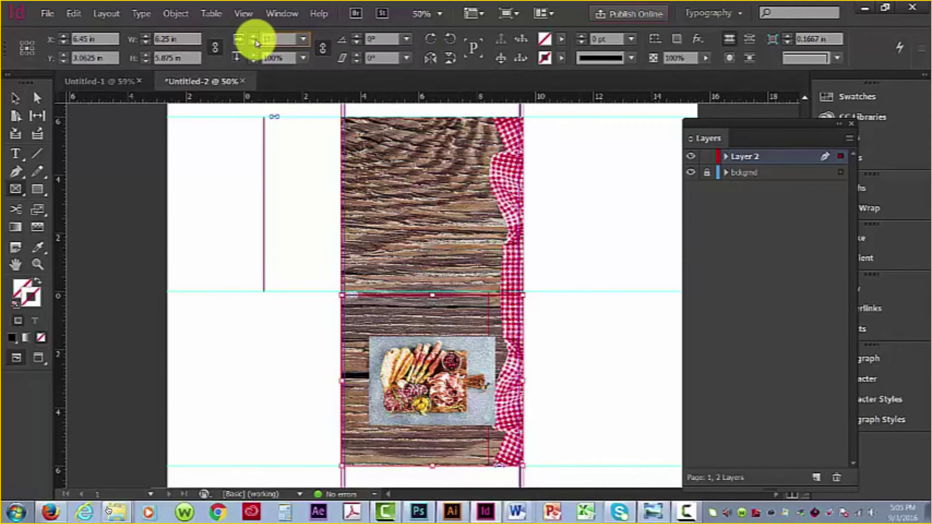
{"action": "type", "text": "0"}
{"action": "key", "text": "Return"}
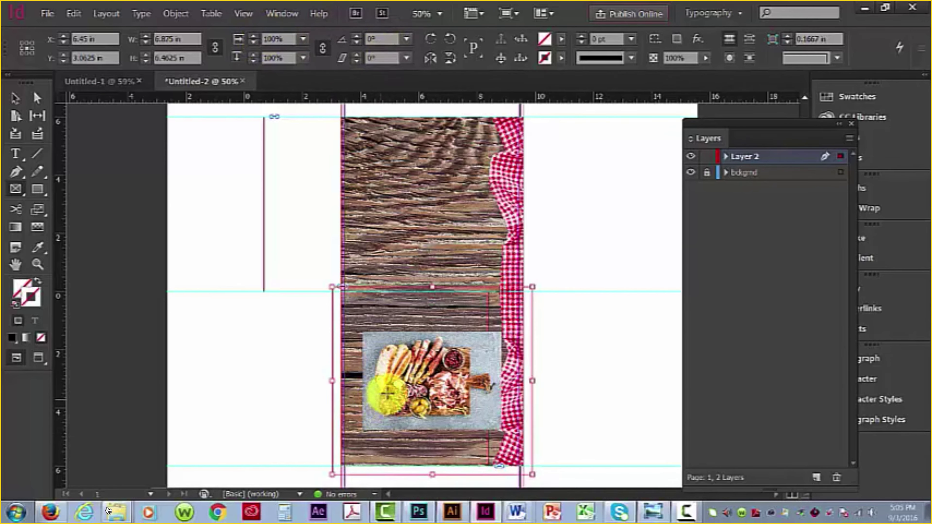
{"action": "left_click", "coordinate": [175, 14]}
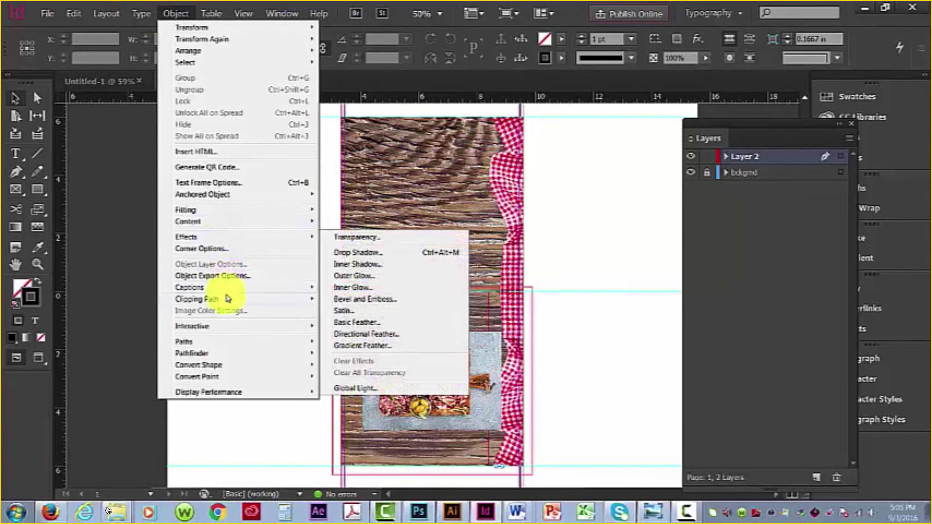
{"action": "mouse_move", "coordinate": [228, 301]}
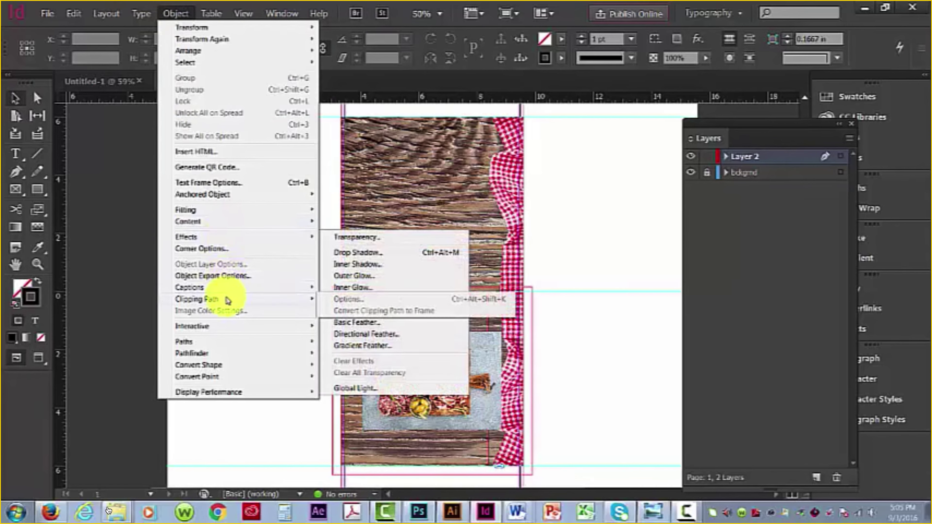
{"action": "left_click", "coordinate": [592, 394]}
- Clip the appetizer photo to its Photoshop Path and move it down near the panel bottom
{"action": "left_click", "coordinate": [473, 385]}
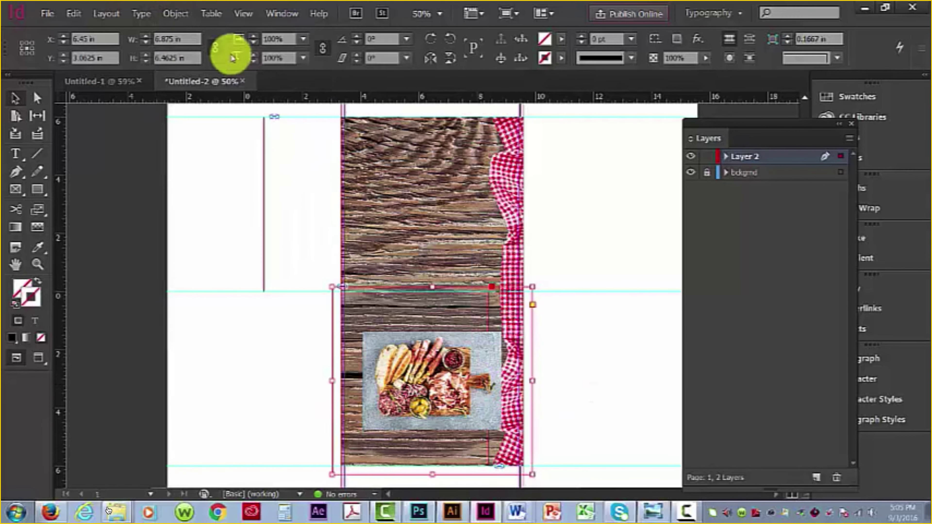
{"action": "left_click", "coordinate": [176, 15]}
{"action": "mouse_move", "coordinate": [223, 288]}
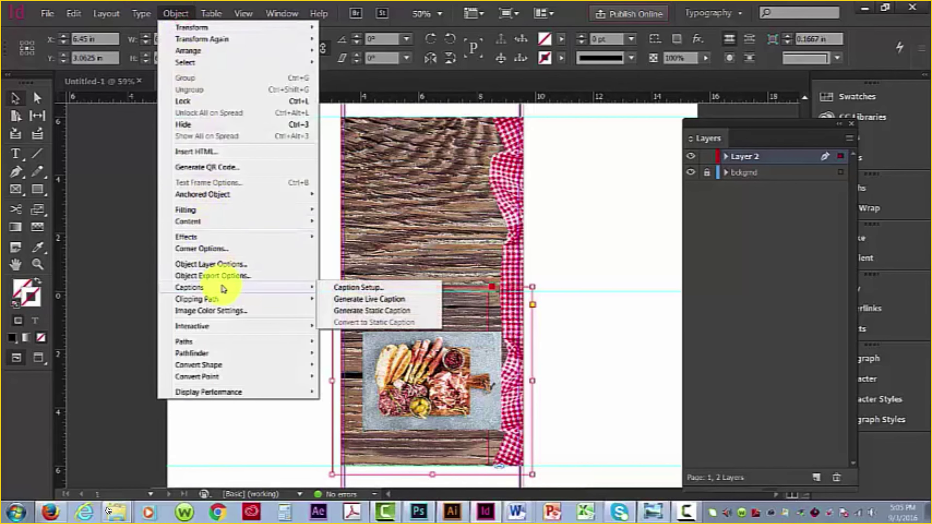
{"action": "mouse_move", "coordinate": [249, 301]}
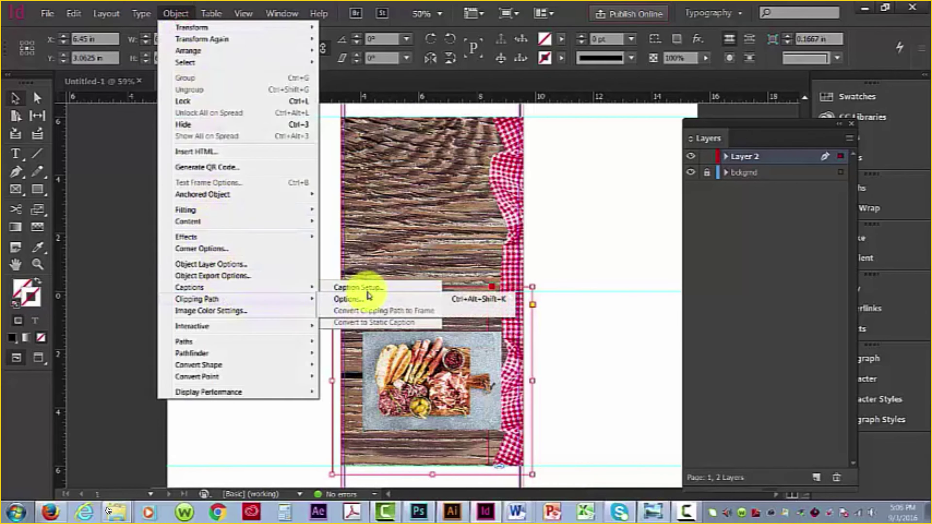
{"action": "left_click", "coordinate": [364, 300]}
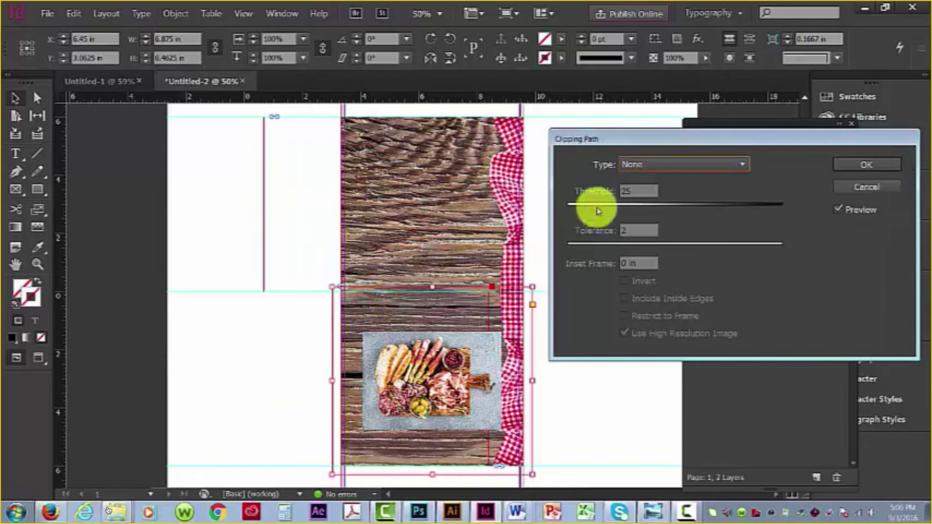
{"action": "left_click", "coordinate": [652, 163]}
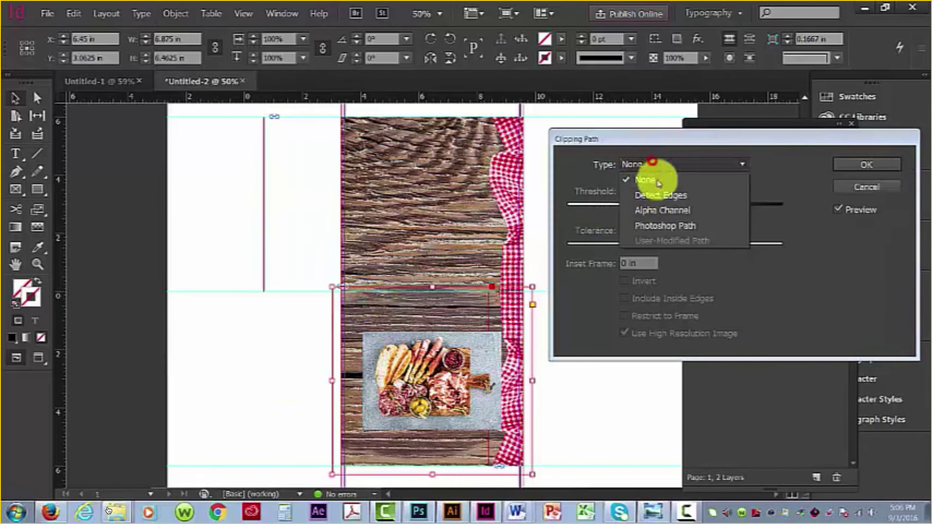
{"action": "left_click", "coordinate": [653, 225]}
{"action": "left_click", "coordinate": [855, 166]}
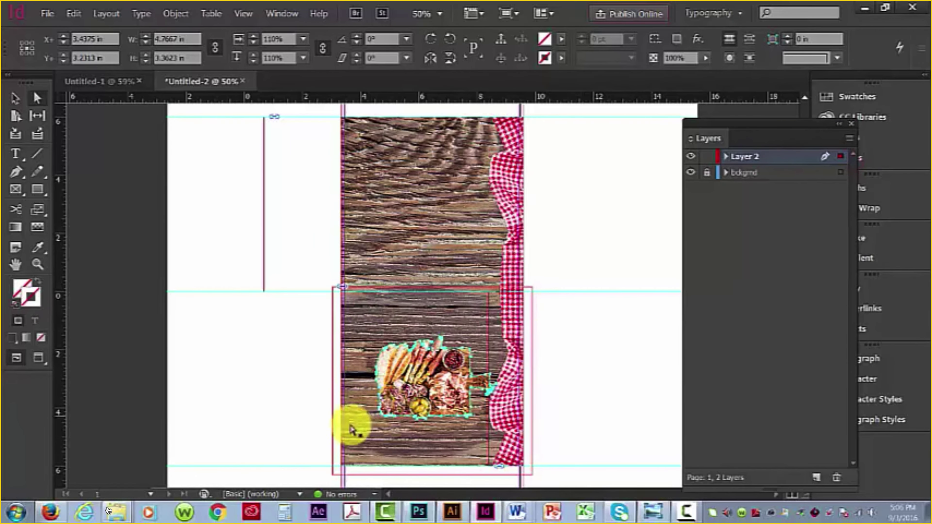
{"action": "left_click_drag", "start_coordinate": [442, 366], "coordinate": [444, 411]}
{"action": "left_click", "coordinate": [582, 378]}
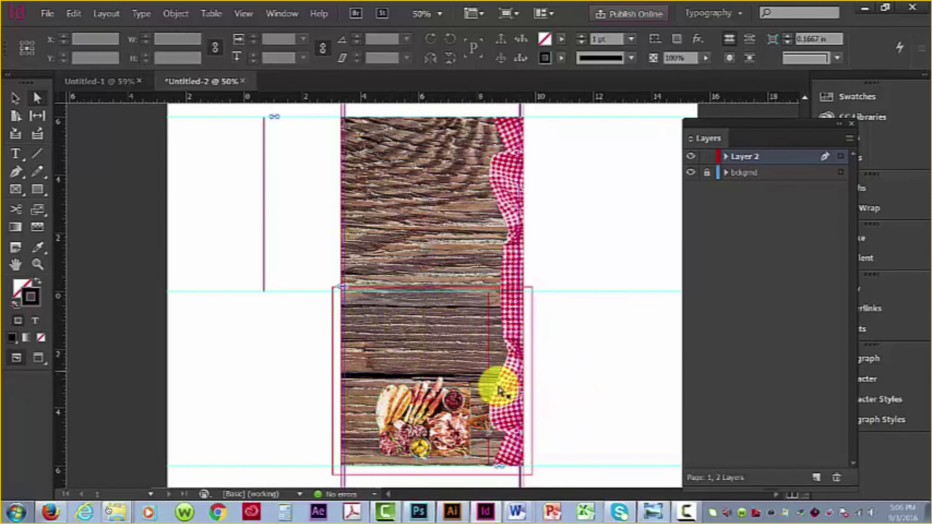
- Place the 'Pasta Amore Logo white' file onto the lower food panel
{"action": "left_click", "coordinate": [48, 15]}
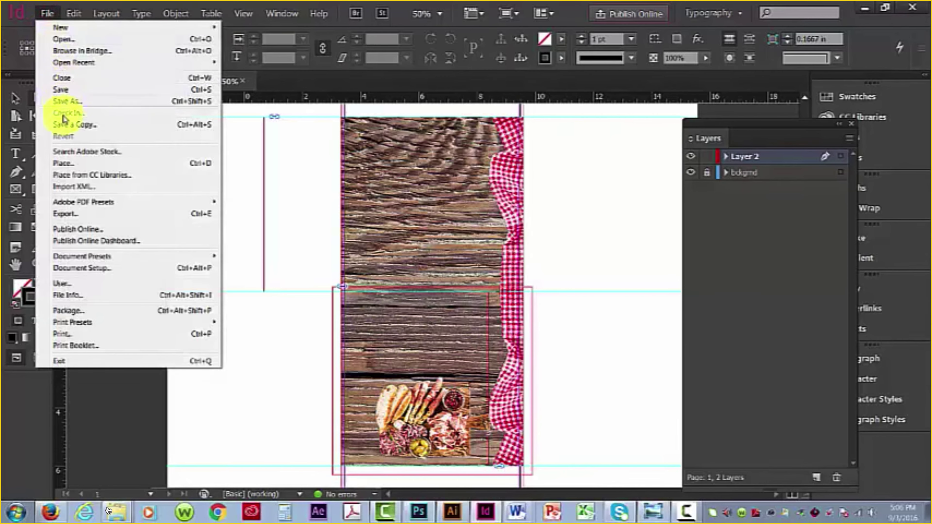
{"action": "left_click", "coordinate": [66, 163]}
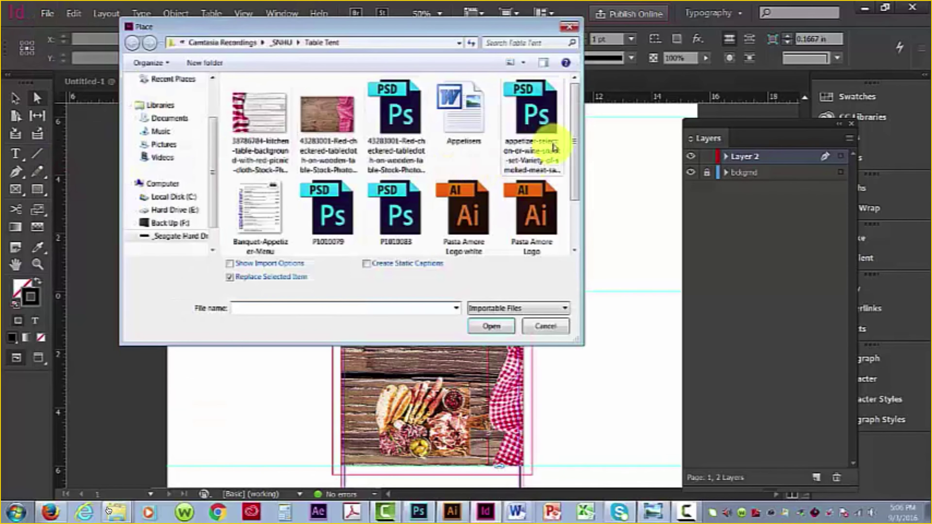
{"action": "left_click_drag", "start_coordinate": [575, 114], "coordinate": [576, 156]}
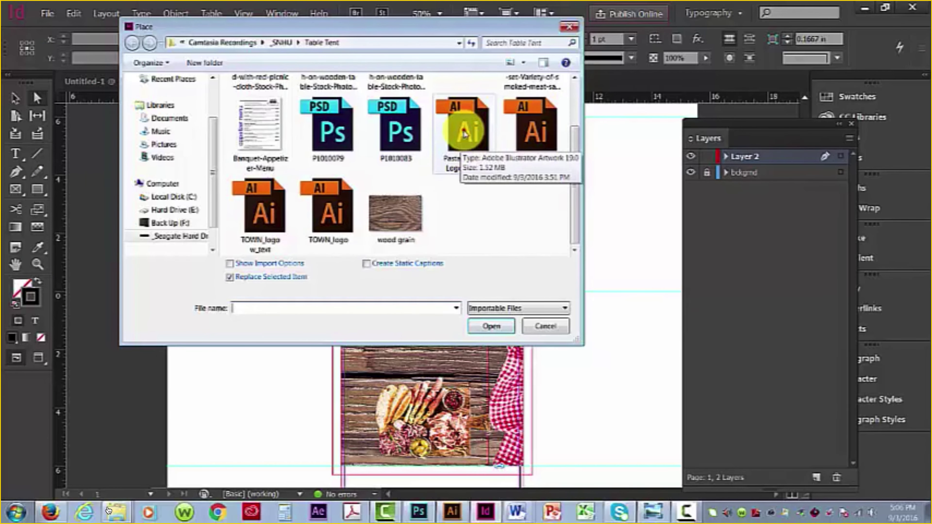
{"action": "left_click", "coordinate": [463, 132]}
{"action": "double_click", "coordinate": [464, 130]}
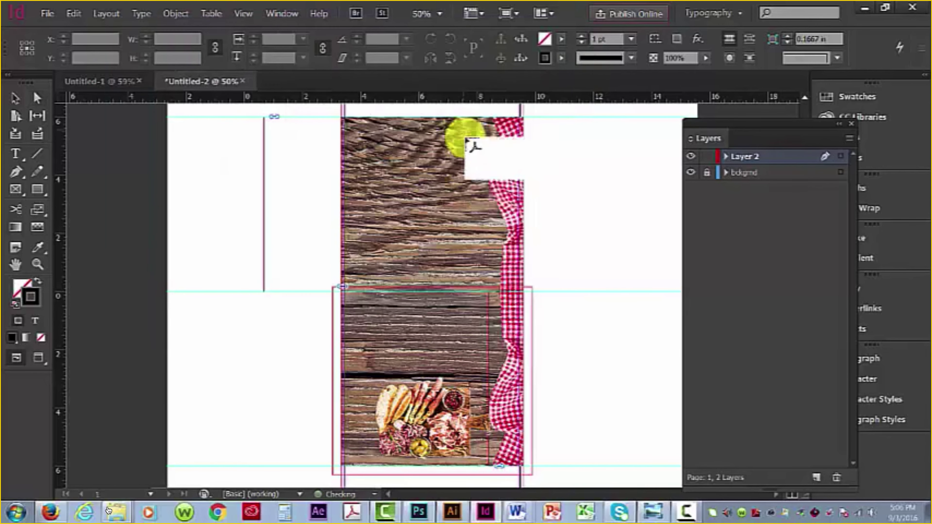
{"action": "left_click", "coordinate": [381, 317]}
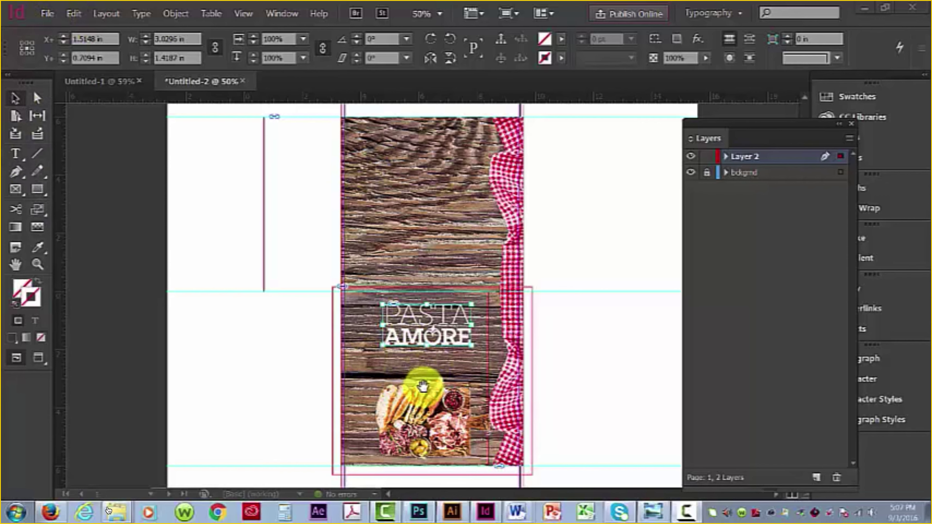
{"action": "left_click", "coordinate": [22, 158]}
- Draw a text frame for Appetisers and set it in Brush Script MT at 72 pt
{"action": "left_click_drag", "start_coordinate": [365, 342], "coordinate": [480, 378]}
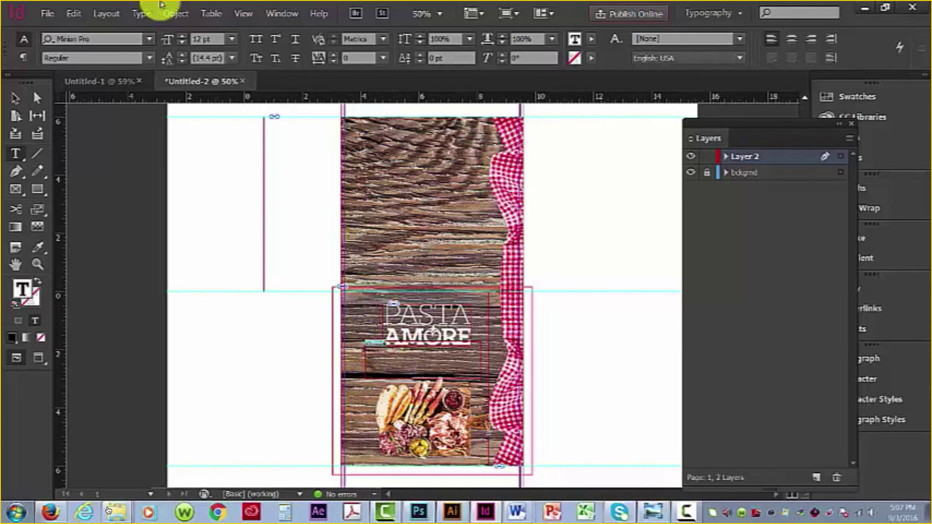
{"action": "left_click", "coordinate": [232, 39]}
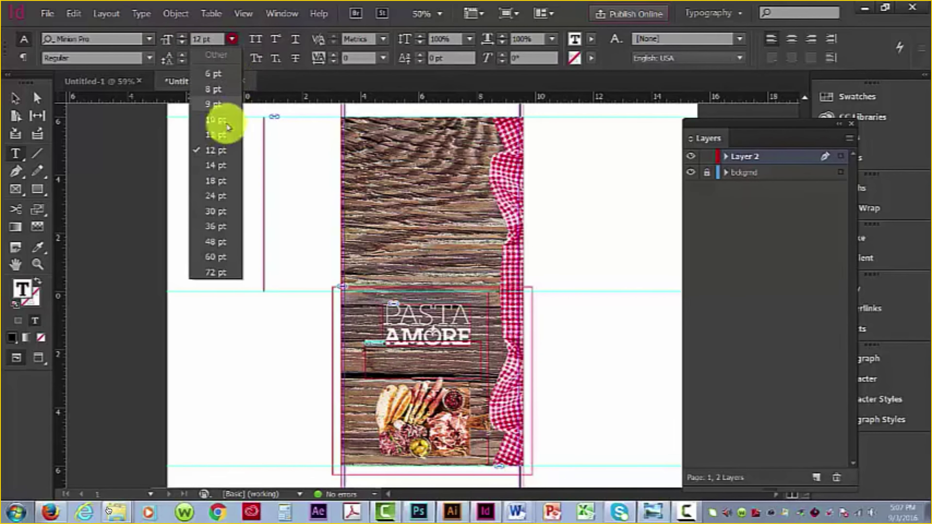
{"action": "left_click", "coordinate": [219, 227]}
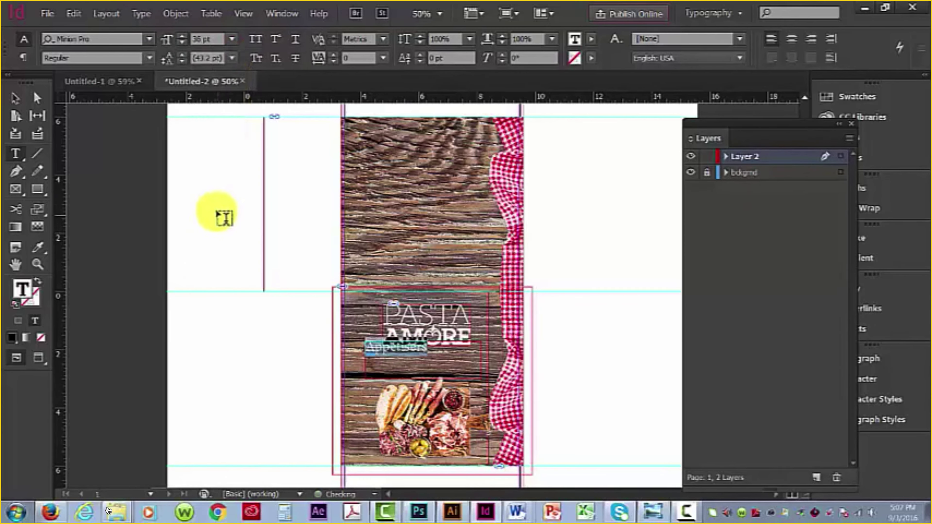
{"action": "left_click", "coordinate": [117, 37]}
{"action": "type", "text": "brush"}
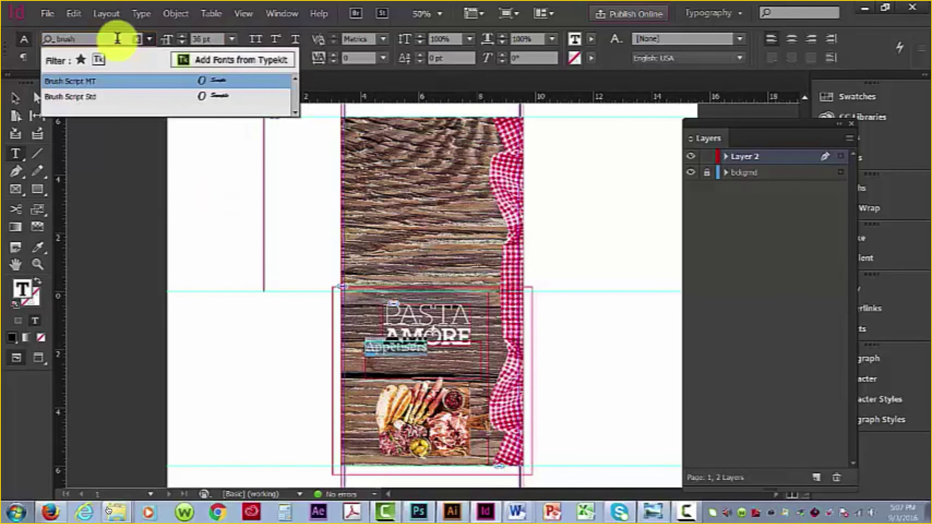
{"action": "left_click", "coordinate": [92, 84]}
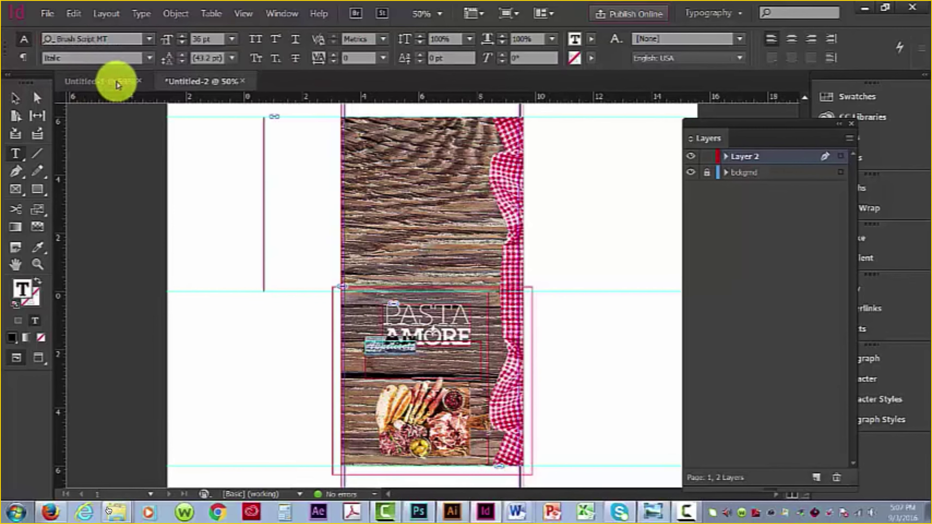
{"action": "left_click", "coordinate": [231, 41]}
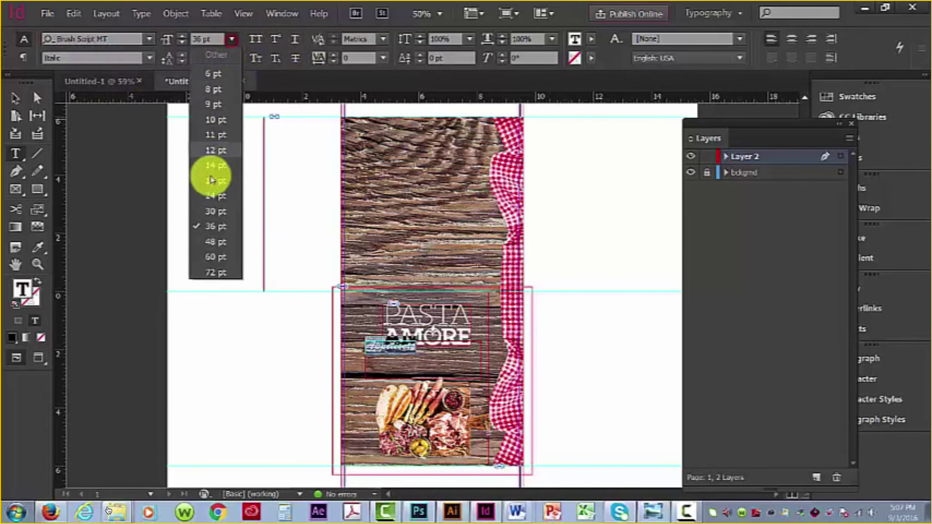
{"action": "left_click", "coordinate": [216, 274]}
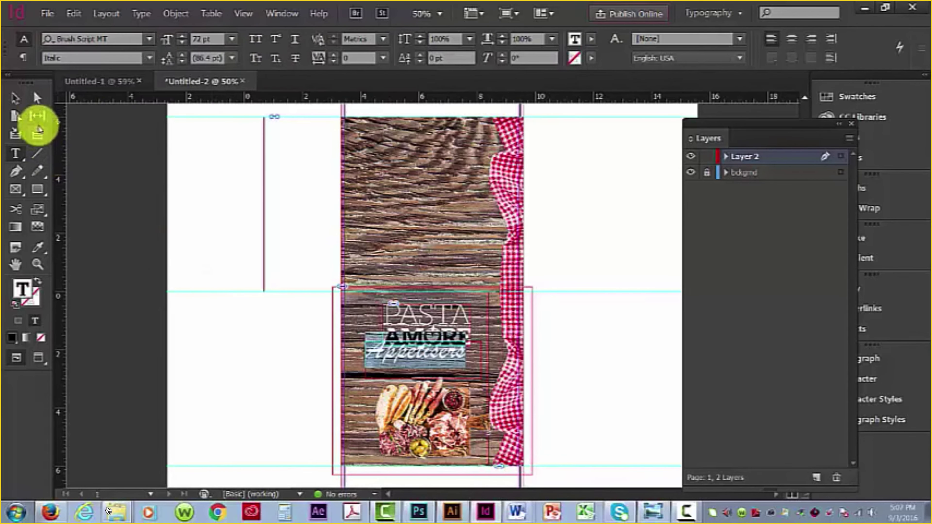
- Give the Appetisers text a near-white fill using the Color Picker
{"action": "left_click", "coordinate": [15, 98]}
{"action": "double_click", "coordinate": [369, 346]}
{"action": "key", "text": "ctrl+t"}
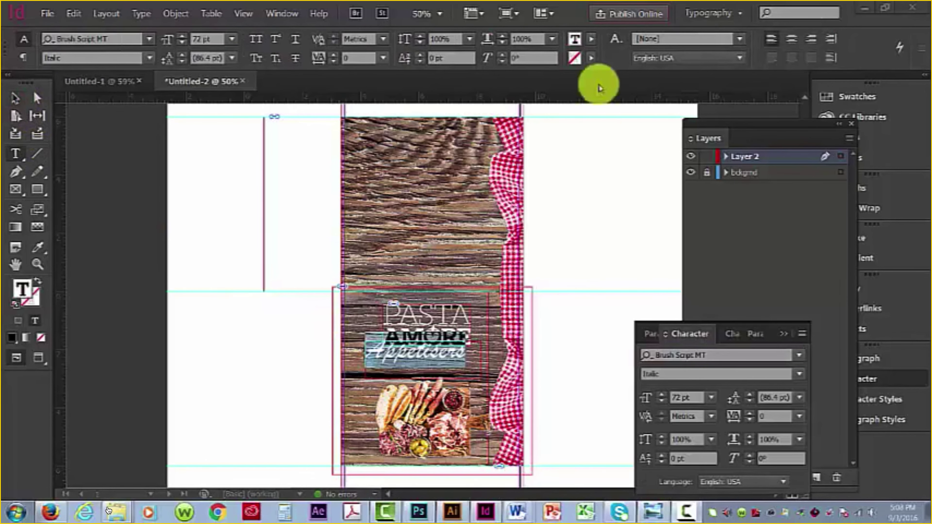
{"action": "left_click", "coordinate": [575, 38]}
{"action": "left_click", "coordinate": [575, 39]}
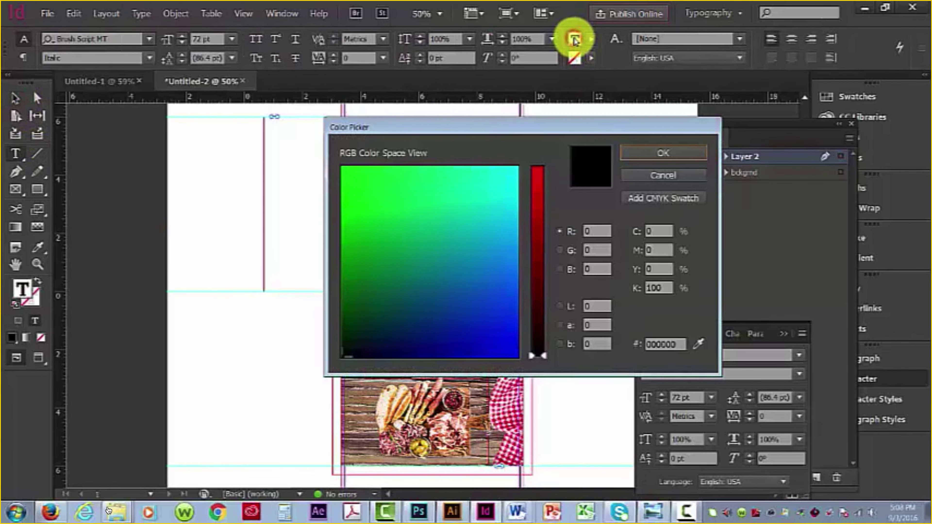
{"action": "left_click_drag", "start_coordinate": [504, 197], "coordinate": [511, 166]}
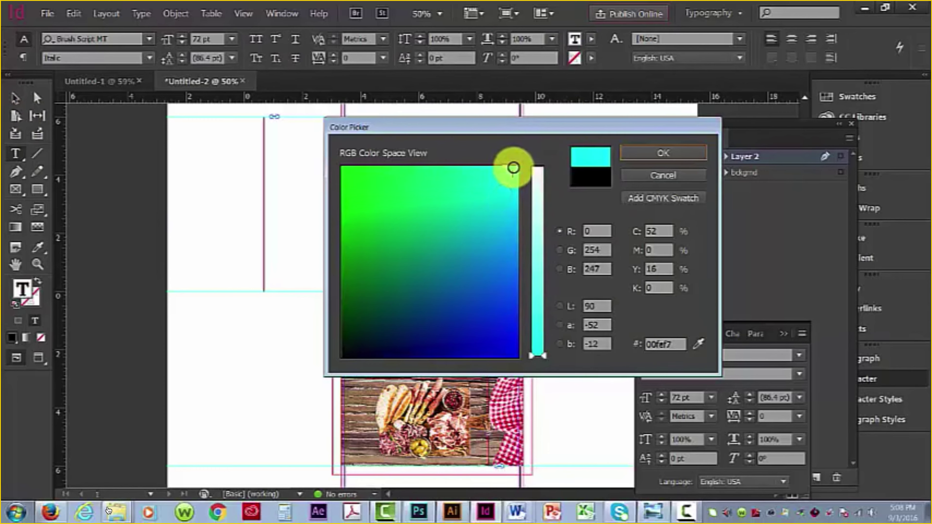
{"action": "left_click", "coordinate": [535, 173]}
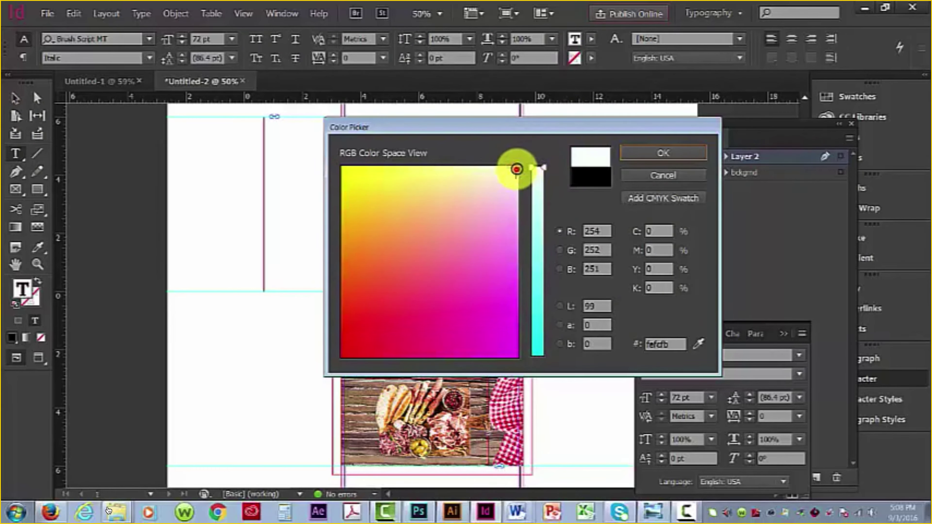
{"action": "left_click", "coordinate": [675, 152]}
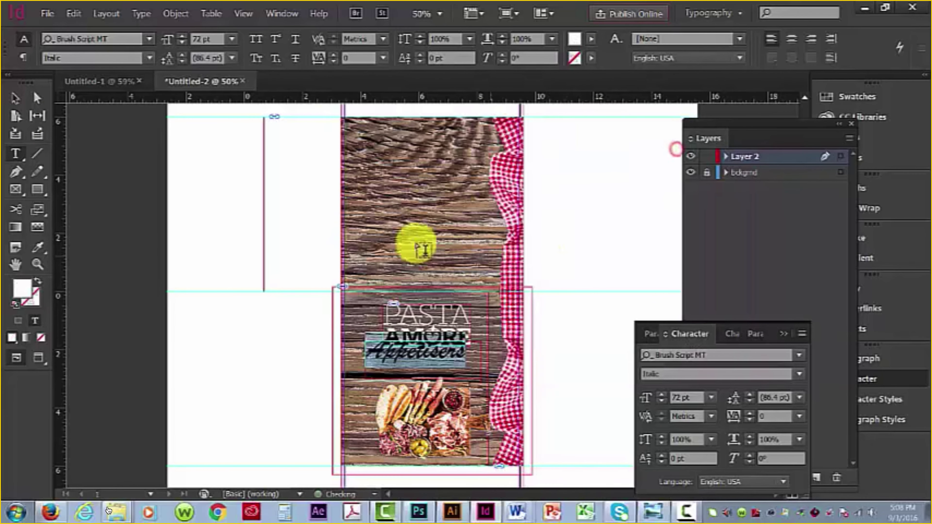
{"action": "key", "text": "Escape"}
- Move the Appetisers heading just under the AMORE logo and select both together
{"action": "left_click", "coordinate": [420, 367]}
{"action": "left_click", "coordinate": [421, 358]}
{"action": "left_click_drag", "start_coordinate": [446, 279], "coordinate": [371, 360]}
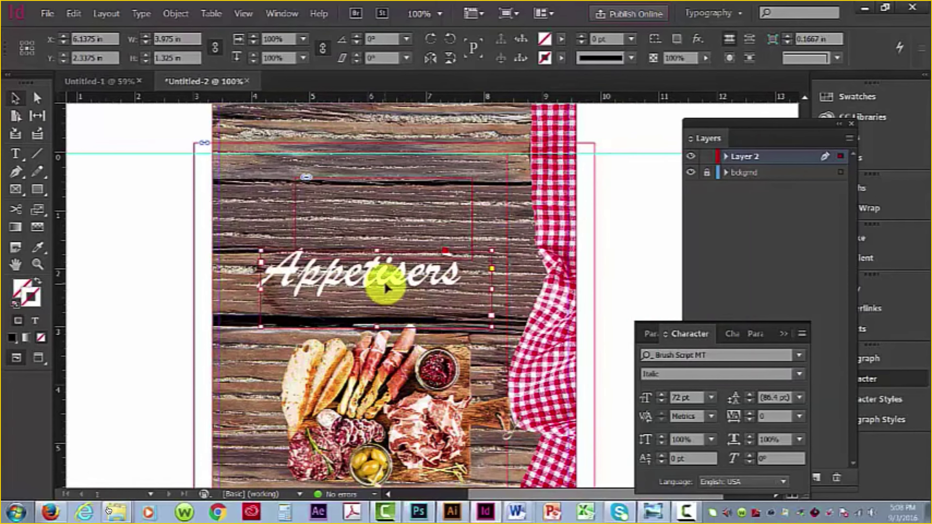
{"action": "left_click_drag", "start_coordinate": [370, 285], "coordinate": [385, 299]}
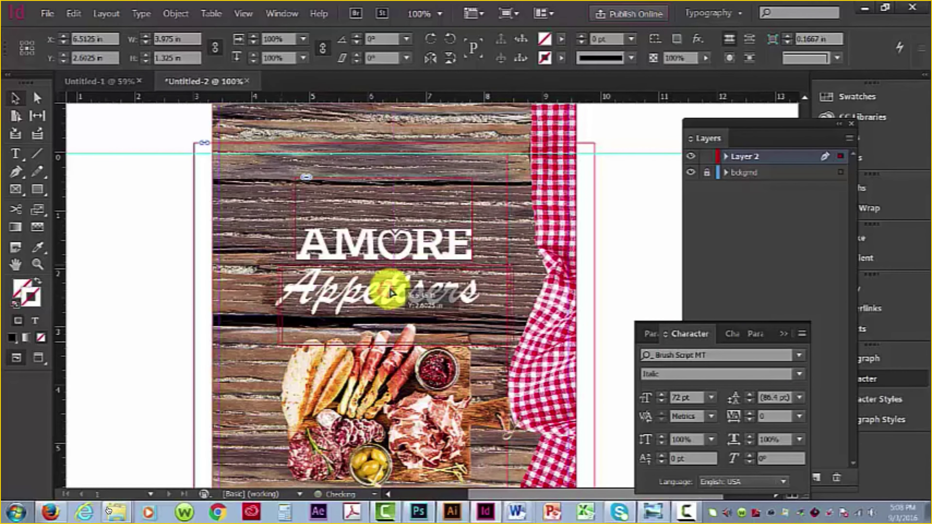
{"action": "left_click", "coordinate": [124, 202]}
{"action": "left_click", "coordinate": [348, 209]}
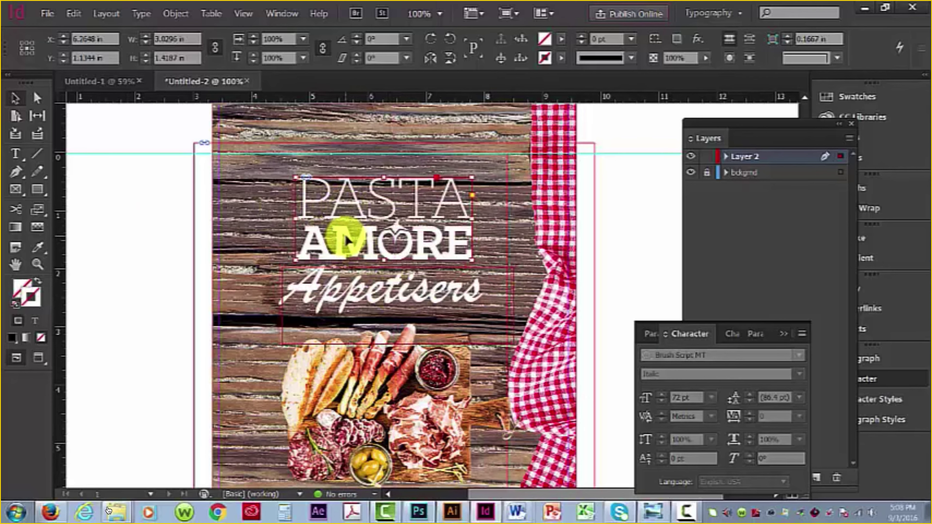
{"action": "left_click", "coordinate": [352, 290]}
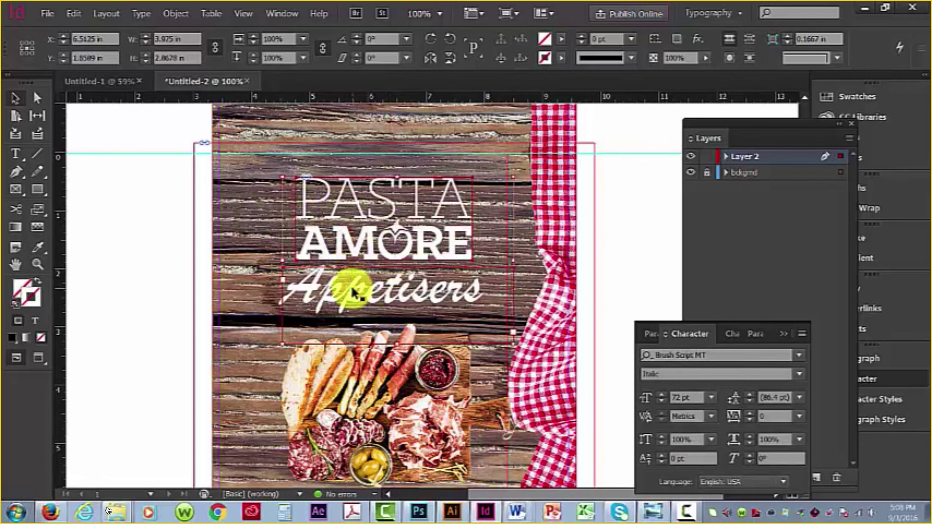
- Apply a default drop shadow to the Appetisers heading, toggling the preview to compare
{"action": "left_click", "coordinate": [186, 16]}
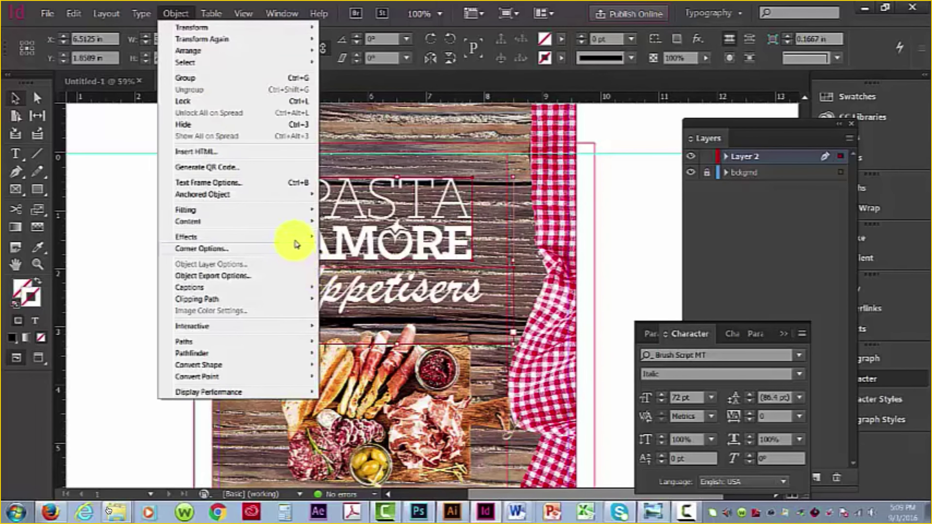
{"action": "mouse_move", "coordinate": [297, 240]}
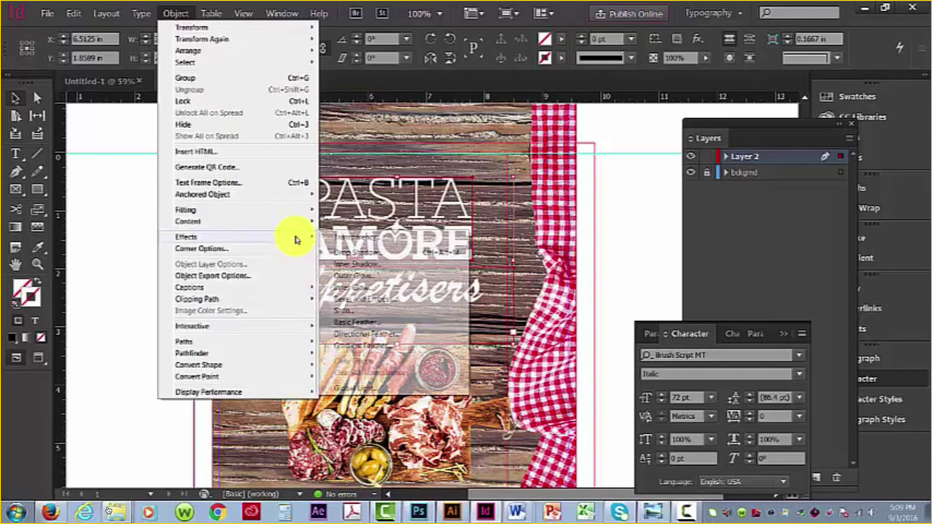
{"action": "left_click", "coordinate": [378, 257]}
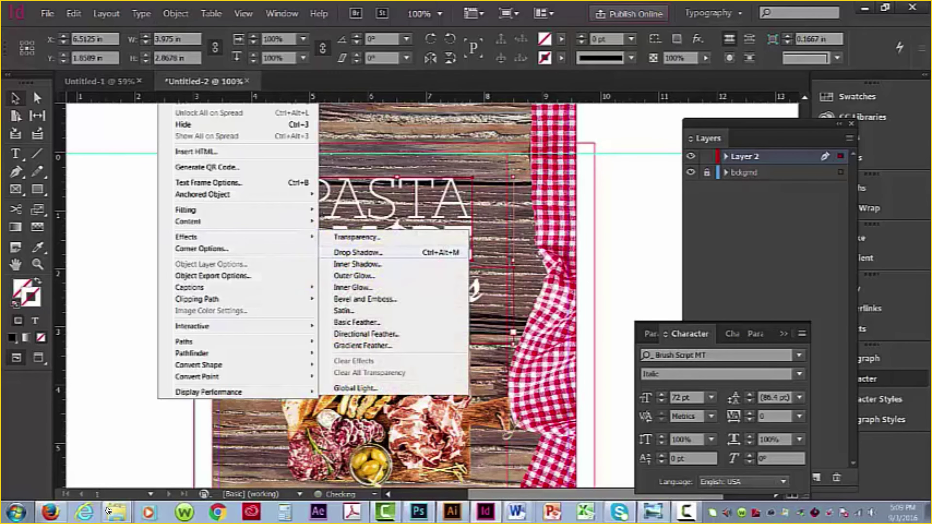
{"action": "left_click_drag", "start_coordinate": [890, 132], "coordinate": [857, 57]}
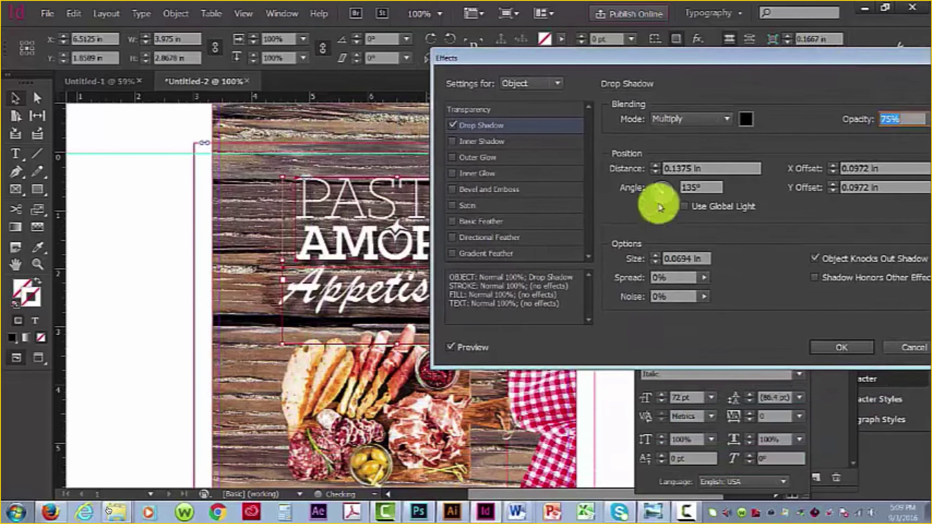
{"action": "left_click", "coordinate": [451, 346]}
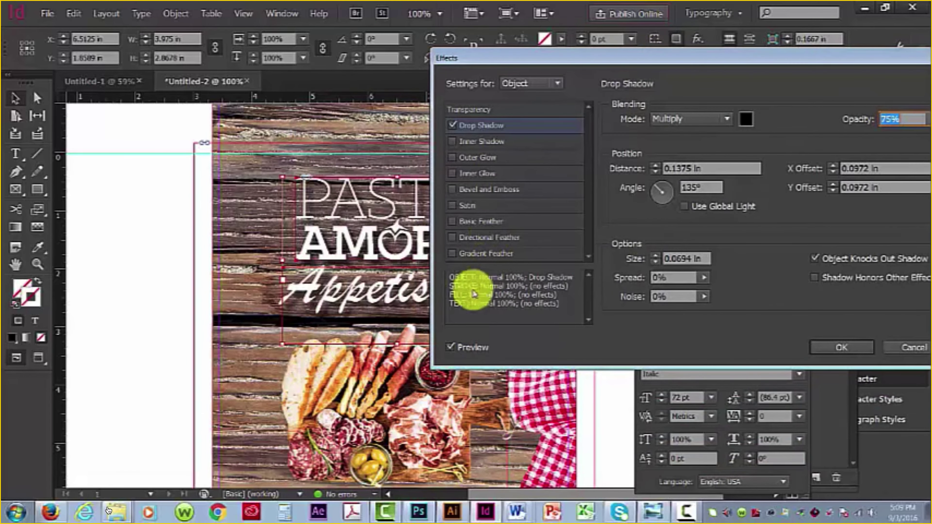
{"action": "left_click", "coordinate": [452, 348]}
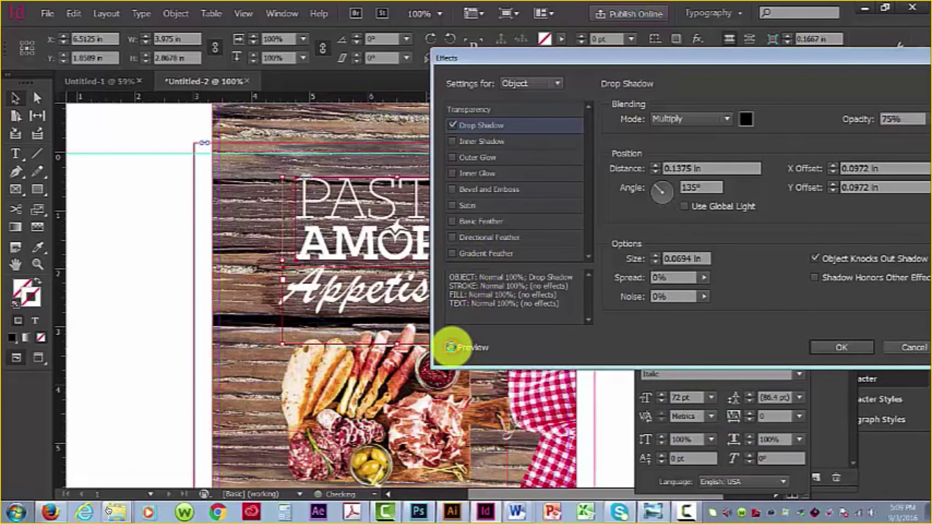
{"action": "left_click", "coordinate": [451, 347]}
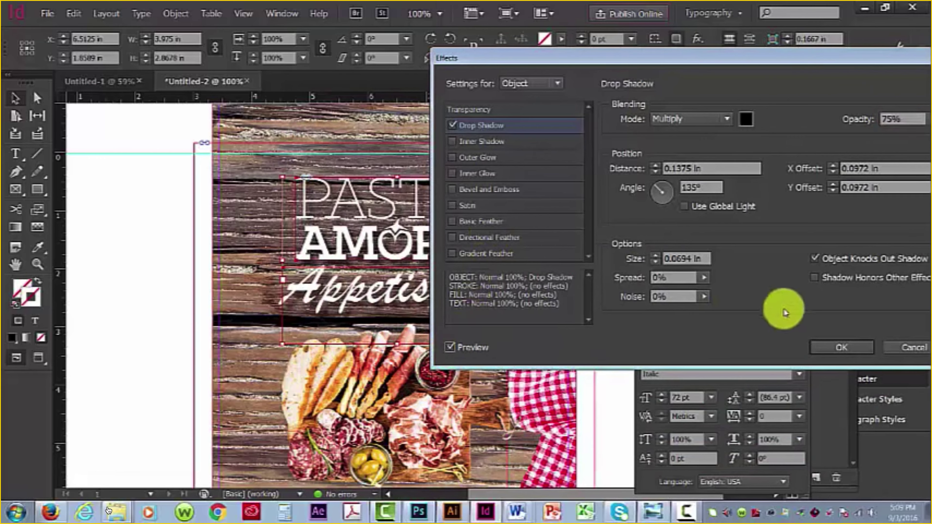
{"action": "left_click", "coordinate": [858, 346]}
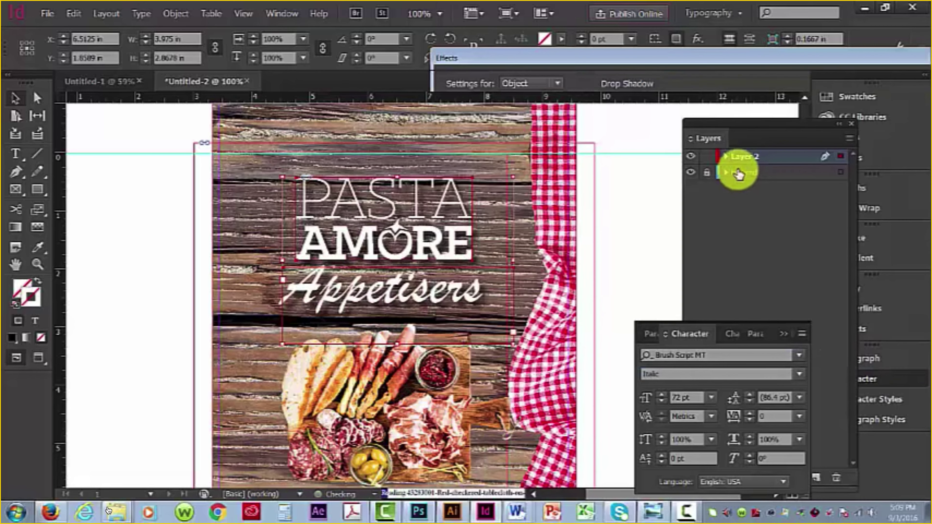
- Give the large Appetisers photo frame a default drop shadow and zoom out to 75%
{"action": "scroll", "coordinate": [598, 253], "scroll_direction": "down", "scroll_amount": 3}
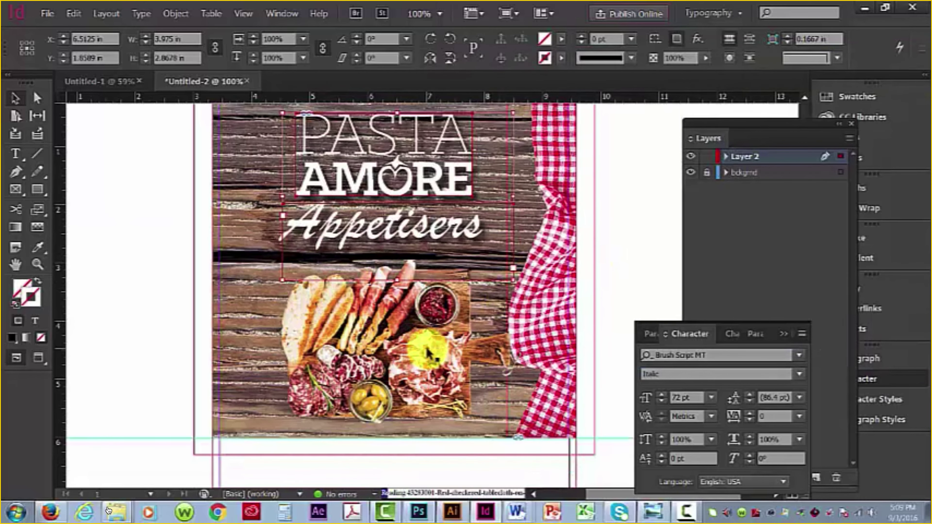
{"action": "left_click", "coordinate": [425, 334]}
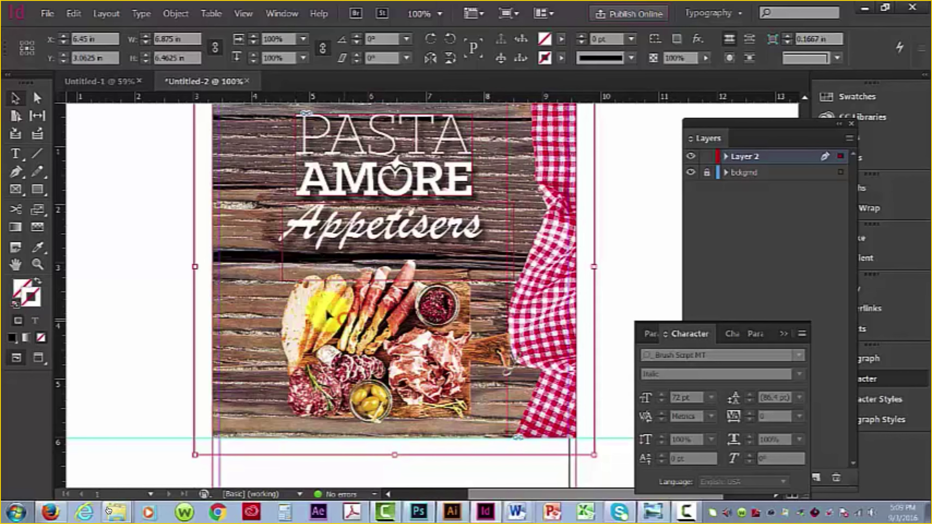
{"action": "left_click", "coordinate": [174, 12]}
{"action": "mouse_move", "coordinate": [240, 238]}
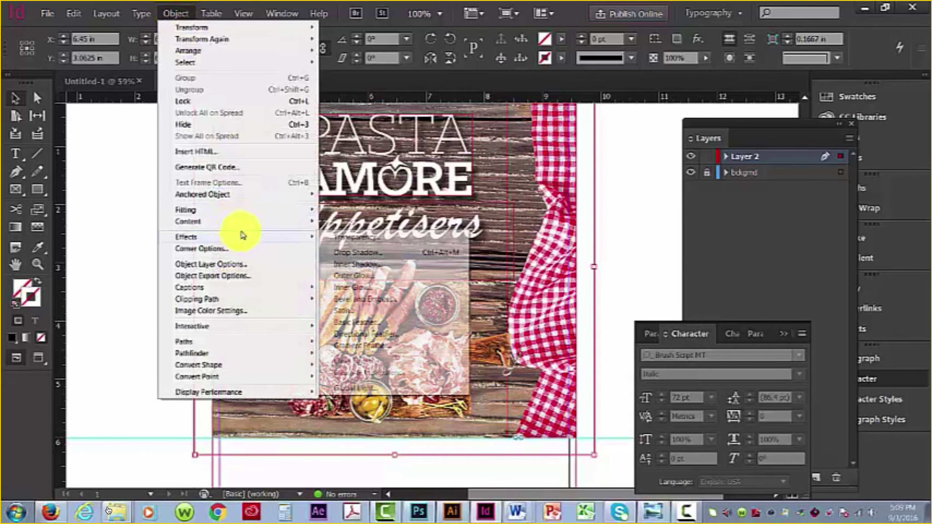
{"action": "left_click", "coordinate": [375, 253]}
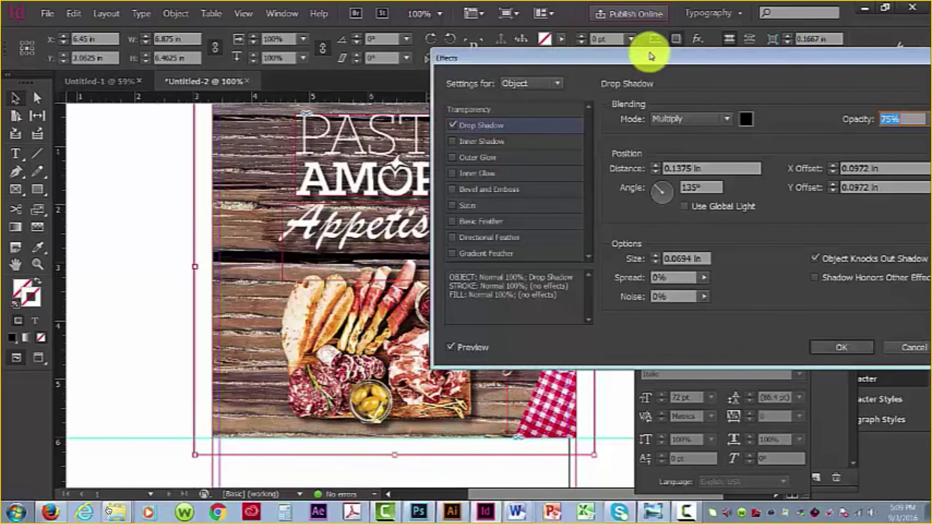
{"action": "left_click_drag", "start_coordinate": [651, 57], "coordinate": [471, 44]}
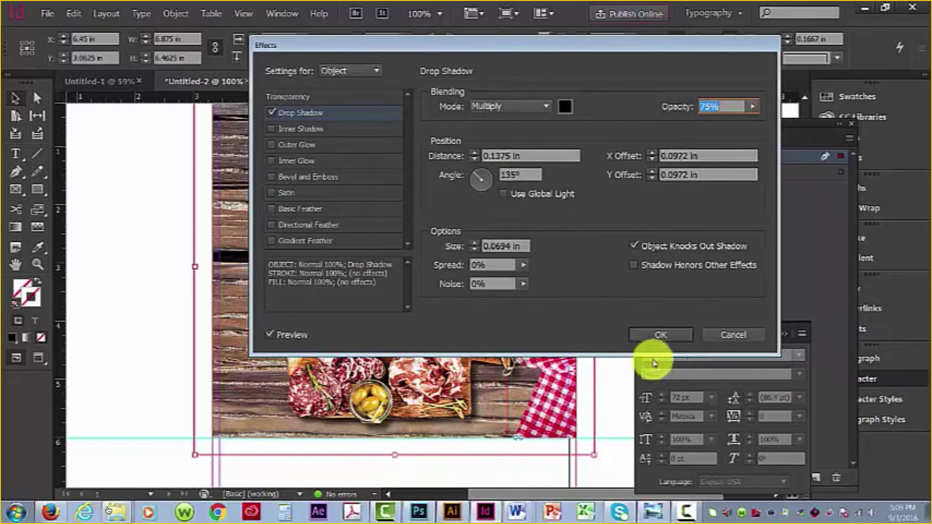
{"action": "left_click", "coordinate": [673, 334]}
{"action": "left_click", "coordinate": [119, 274]}
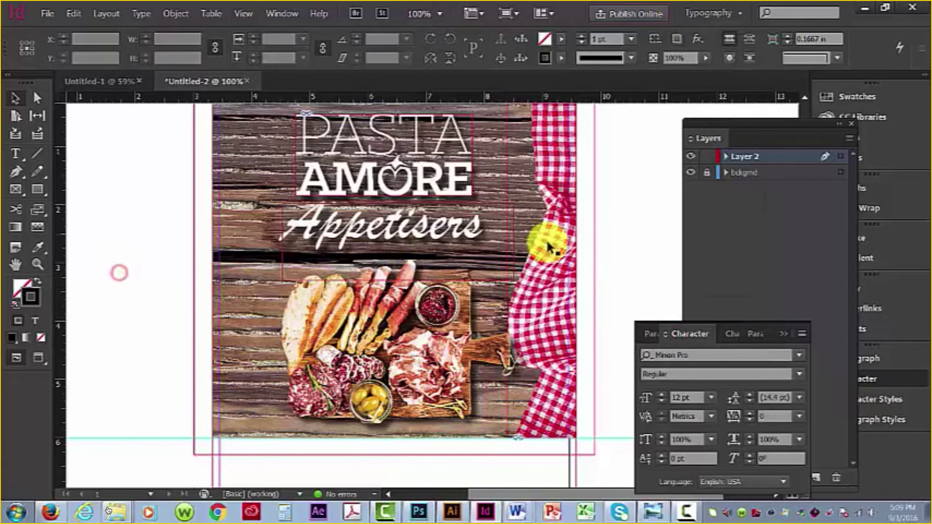
{"action": "key", "text": "ctrl+minus"}
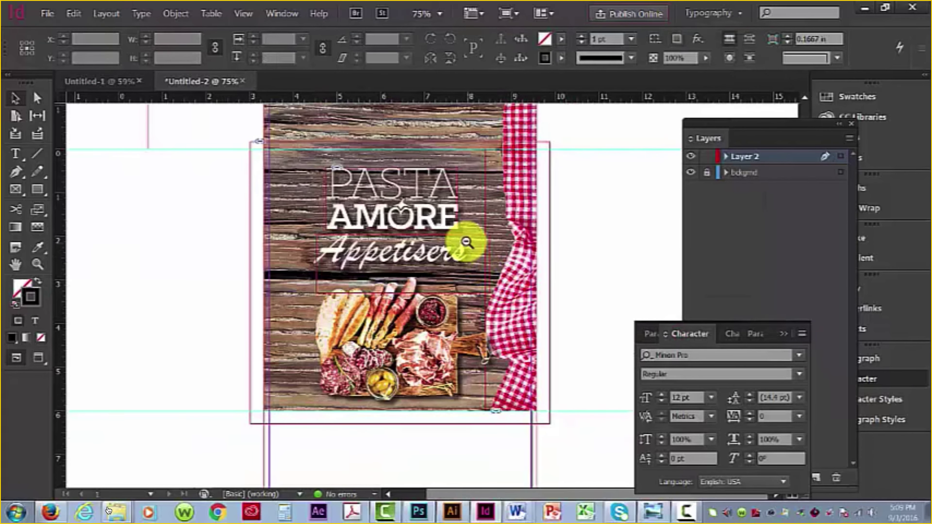
- At 50% zoom, apply one 50° drop shadow to the Appetisers photo and tablecloth strip
{"action": "key", "text": "ctrl+minus"}
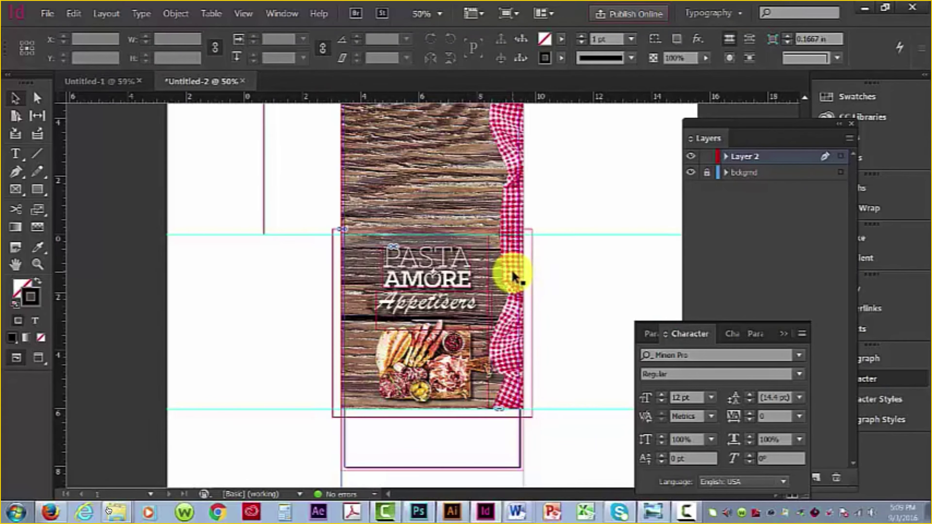
{"action": "left_click", "coordinate": [509, 254]}
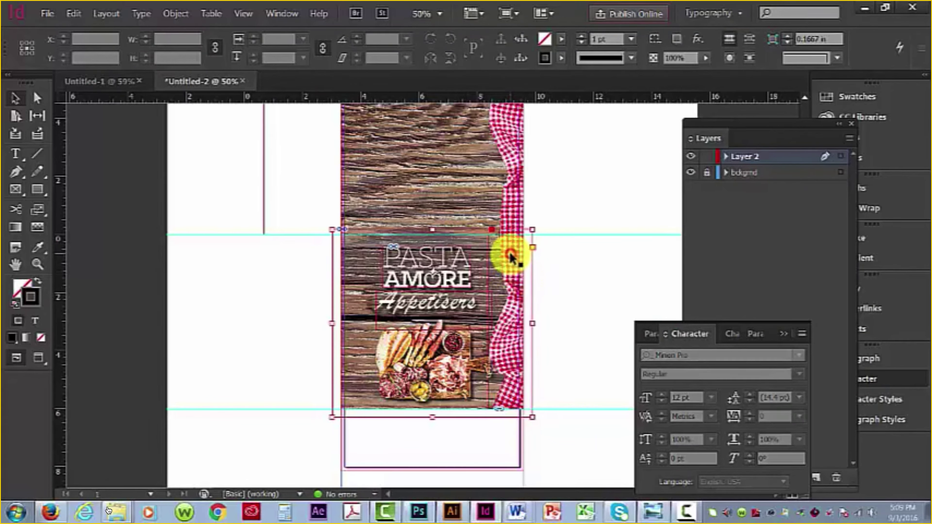
{"action": "left_click", "coordinate": [515, 199], "text": "shift"}
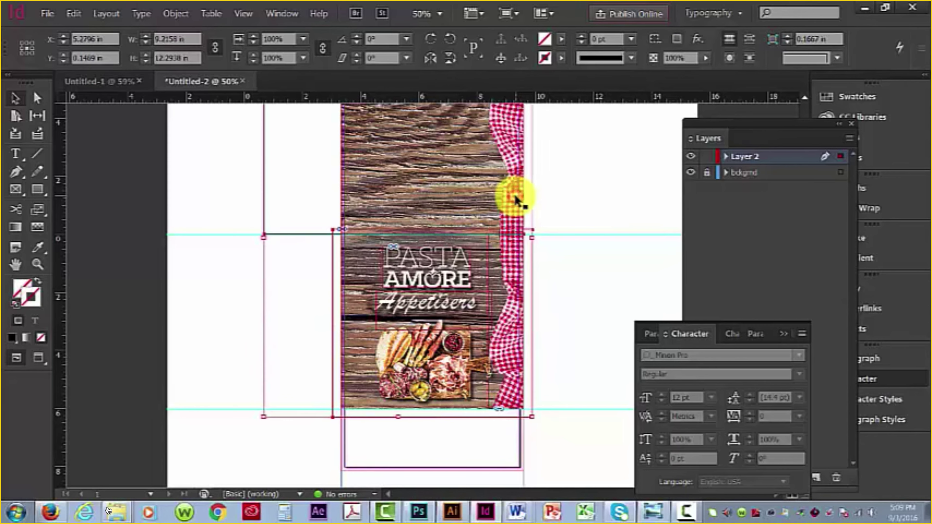
{"action": "left_click", "coordinate": [173, 14]}
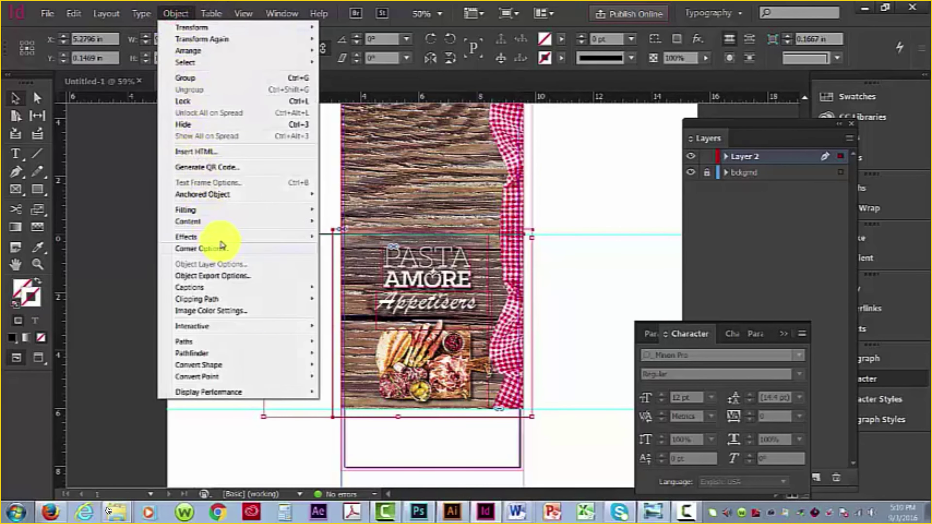
{"action": "mouse_move", "coordinate": [219, 237]}
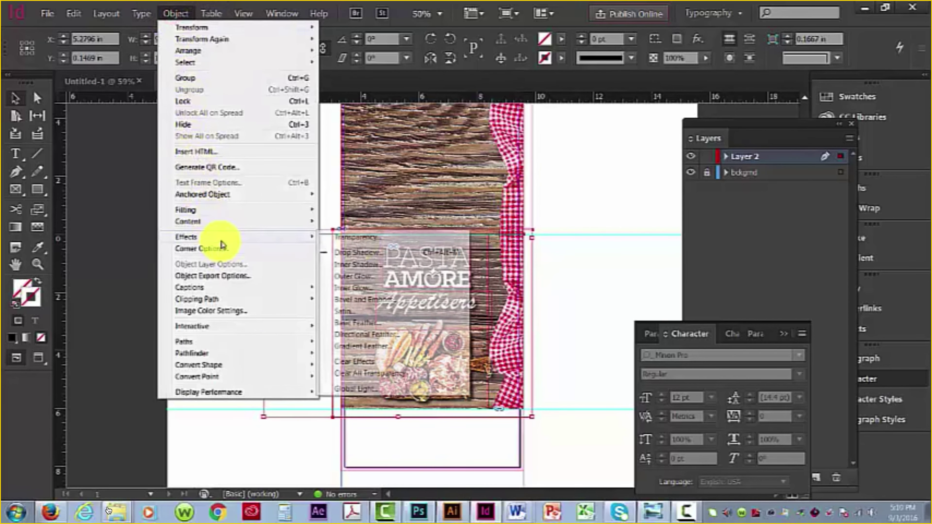
{"action": "left_click", "coordinate": [370, 252]}
{"action": "left_click_drag", "start_coordinate": [475, 42], "coordinate": [759, 61]}
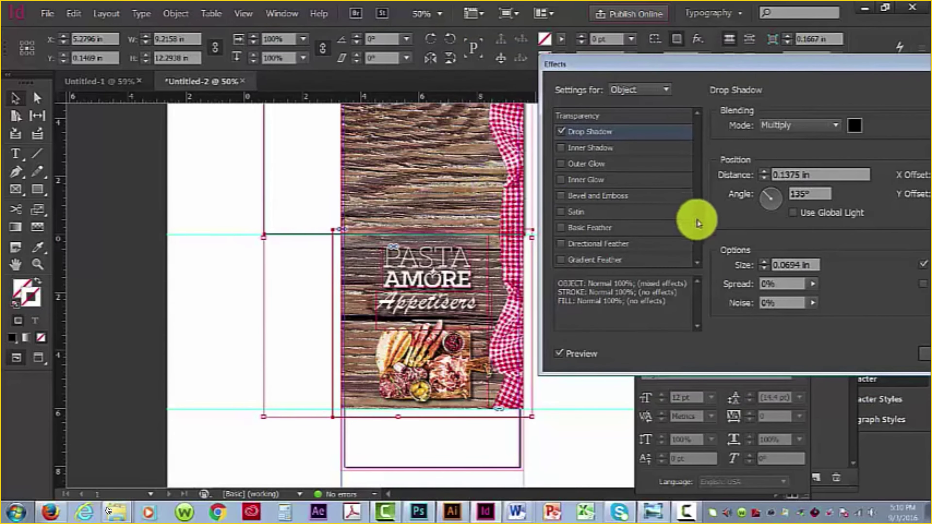
{"action": "left_click_drag", "start_coordinate": [764, 191], "coordinate": [783, 191]}
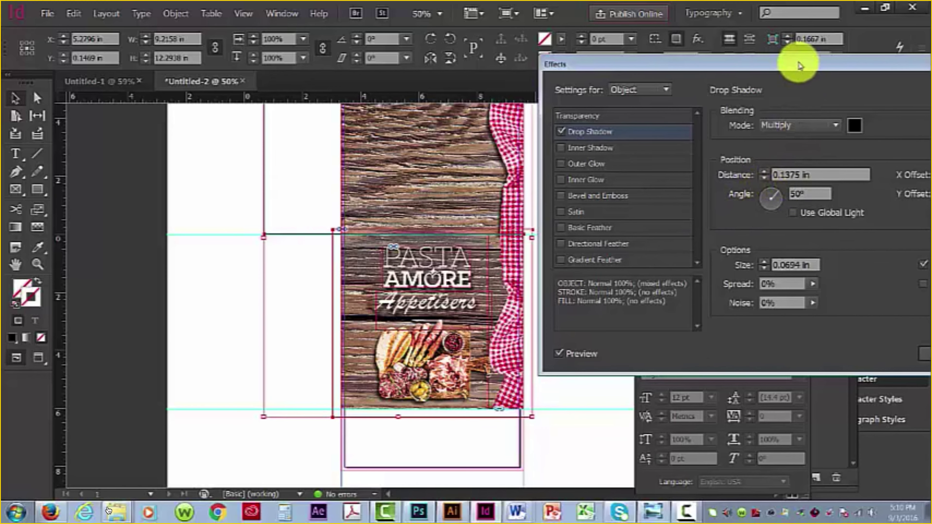
{"action": "left_click_drag", "start_coordinate": [799, 66], "coordinate": [550, 50]}
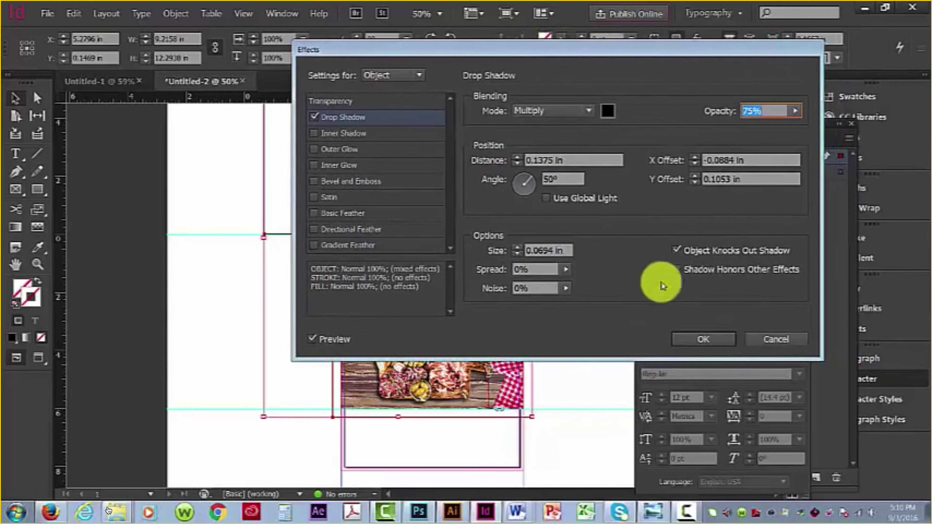
{"action": "left_click", "coordinate": [693, 341]}
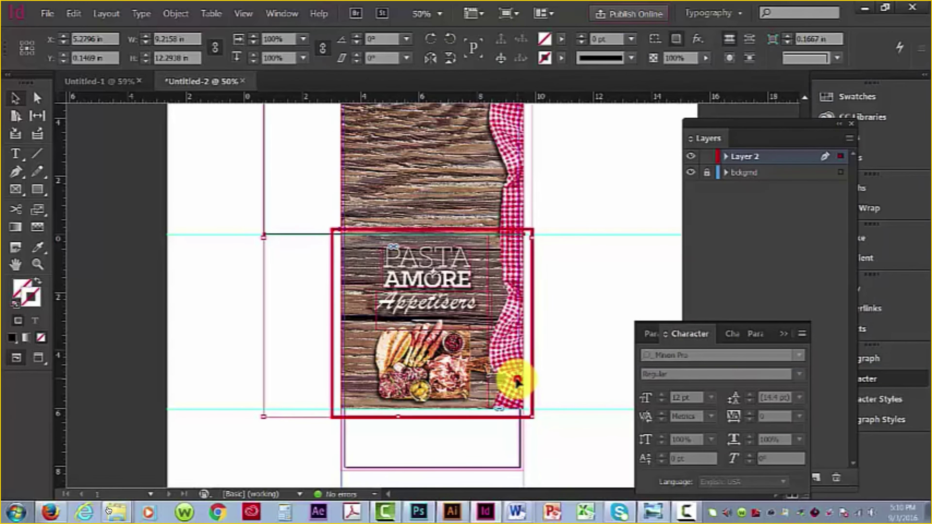
- Select the tablecloth strip frame and nudge its picture upward within the frame
{"action": "left_click", "coordinate": [507, 245]}
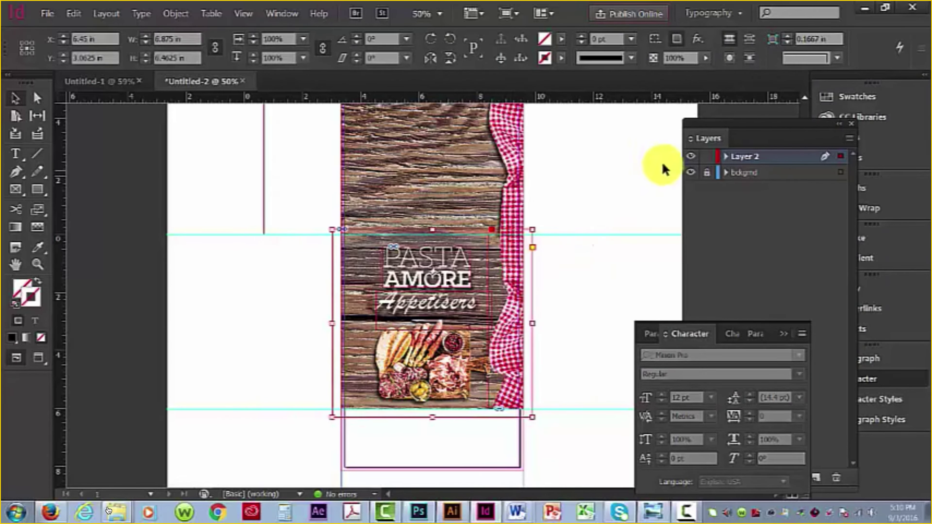
{"action": "left_click", "coordinate": [427, 284]}
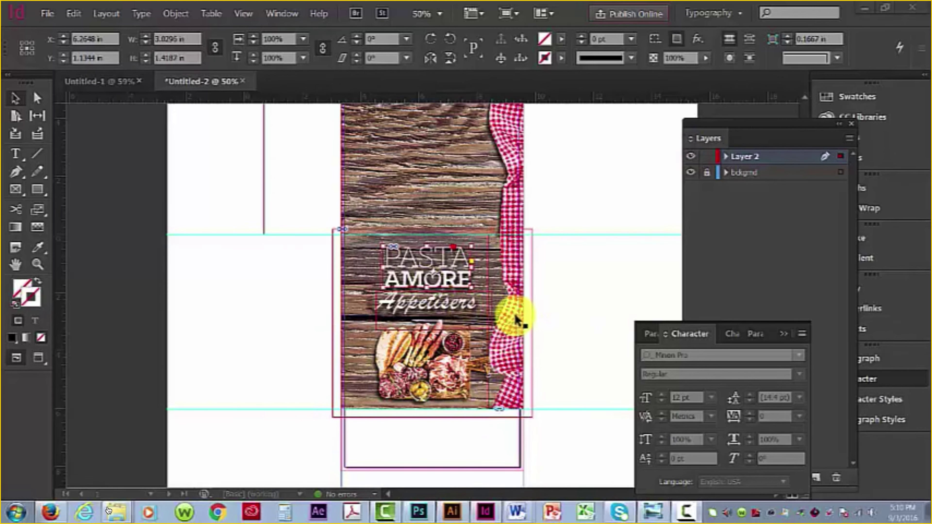
{"action": "left_click", "coordinate": [444, 351]}
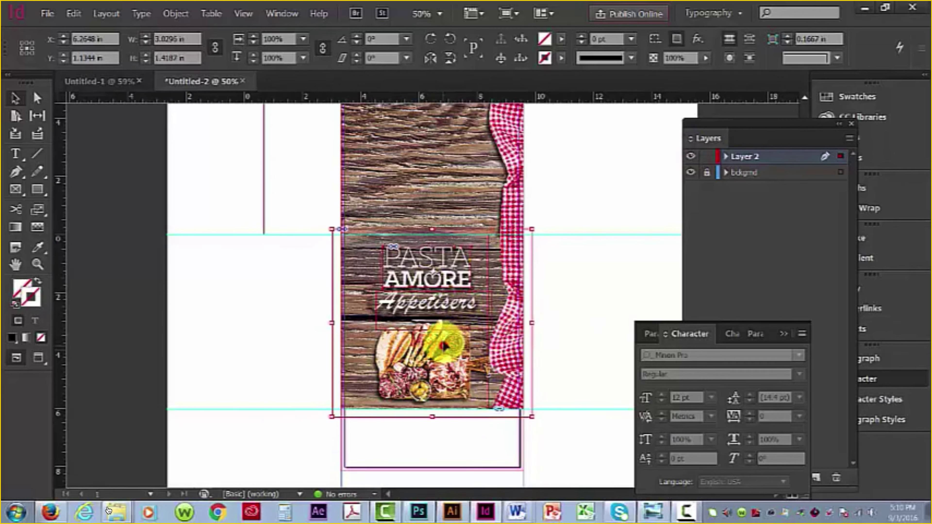
{"action": "left_click", "coordinate": [448, 302]}
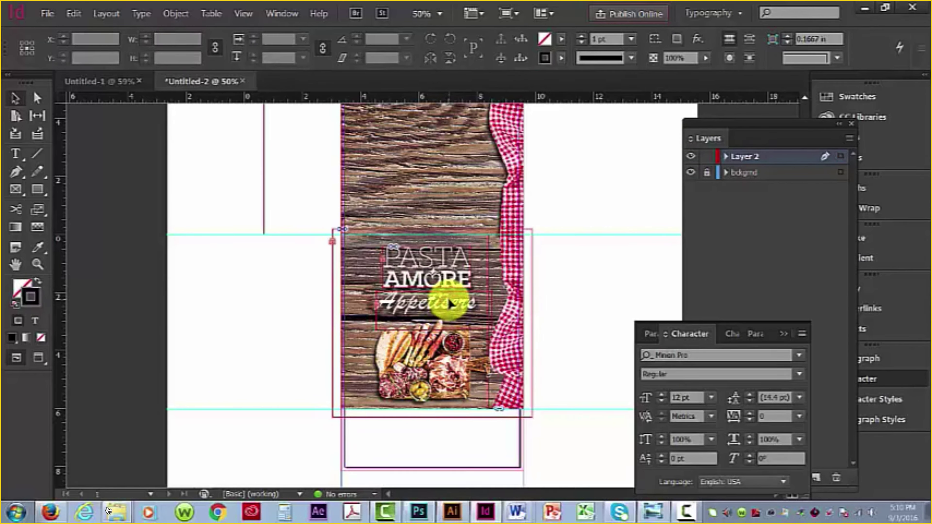
{"action": "left_click", "coordinate": [506, 328]}
{"action": "left_click_drag", "start_coordinate": [506, 328], "coordinate": [512, 264]}
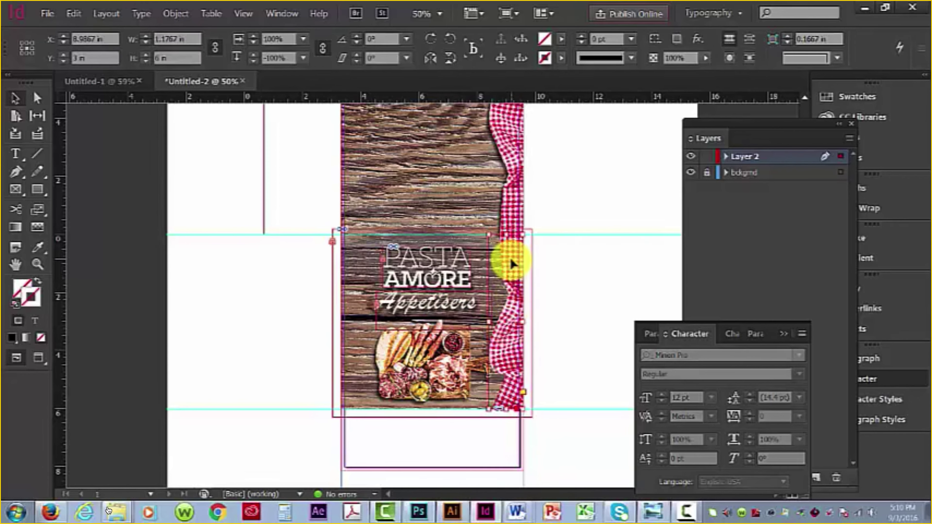
- Add a 50° drop shadow to the tablecloth strip, then deselect it
{"action": "left_click", "coordinate": [179, 13]}
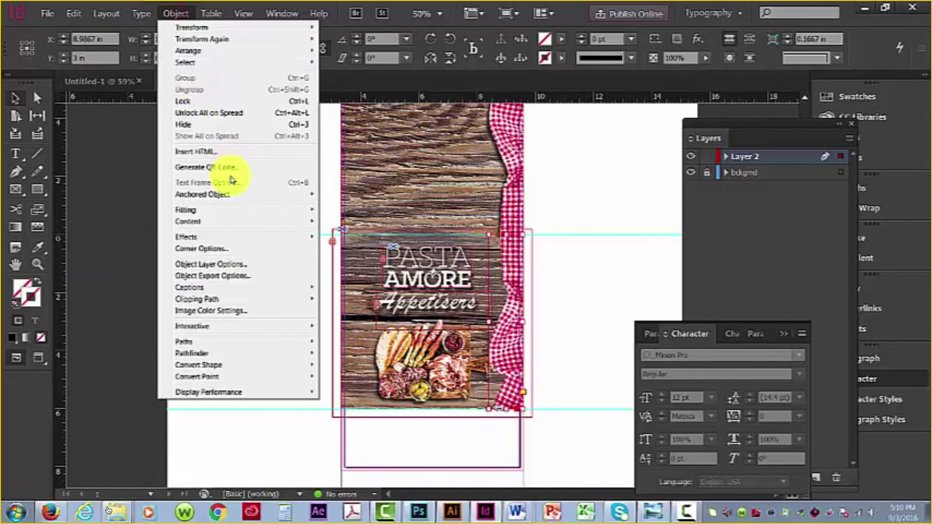
{"action": "mouse_move", "coordinate": [239, 235]}
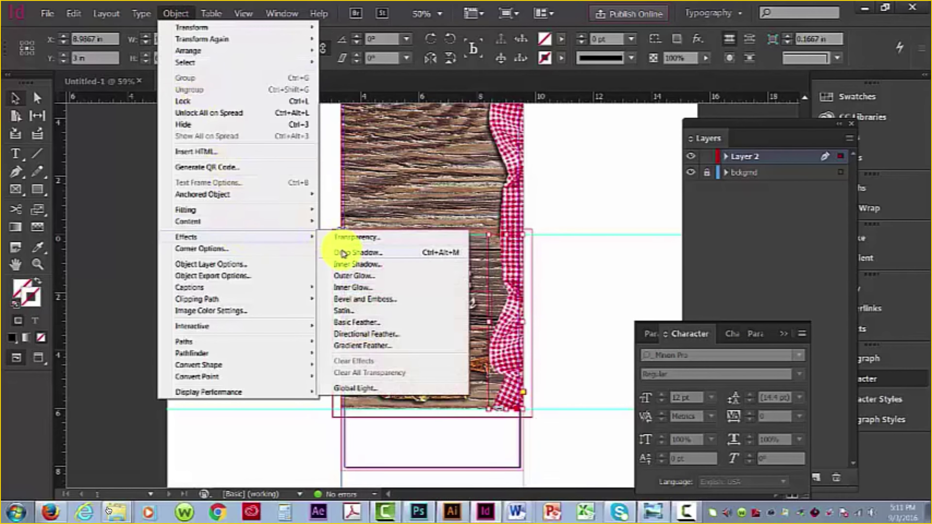
{"action": "left_click", "coordinate": [340, 247]}
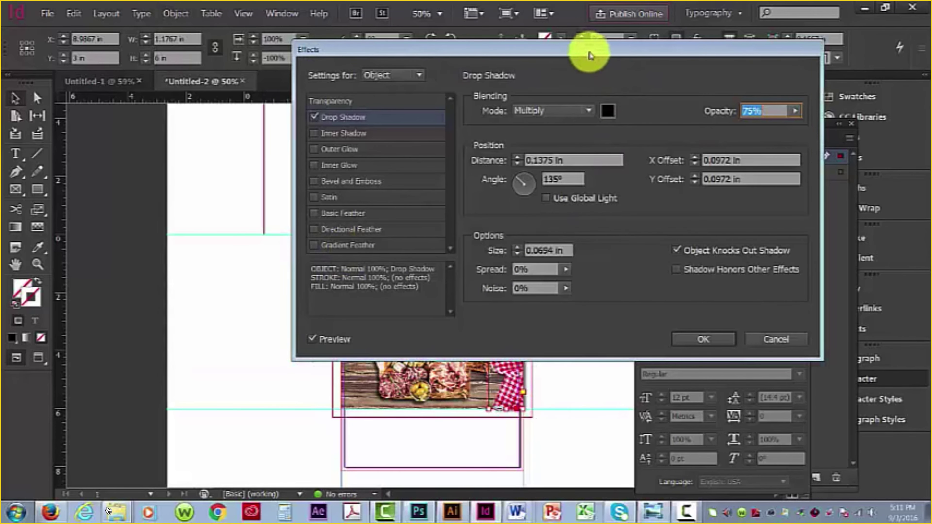
{"action": "left_click_drag", "start_coordinate": [592, 49], "coordinate": [657, 46]}
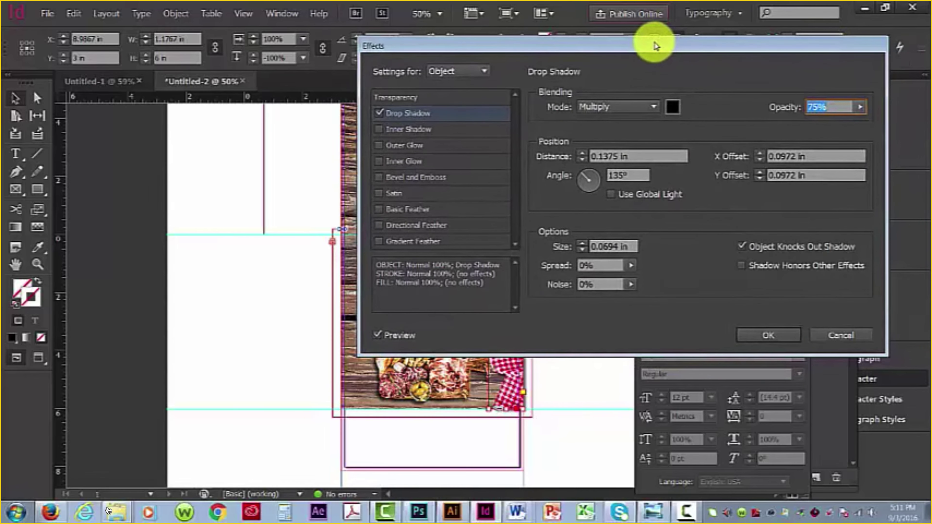
{"action": "double_click", "coordinate": [627, 176]}
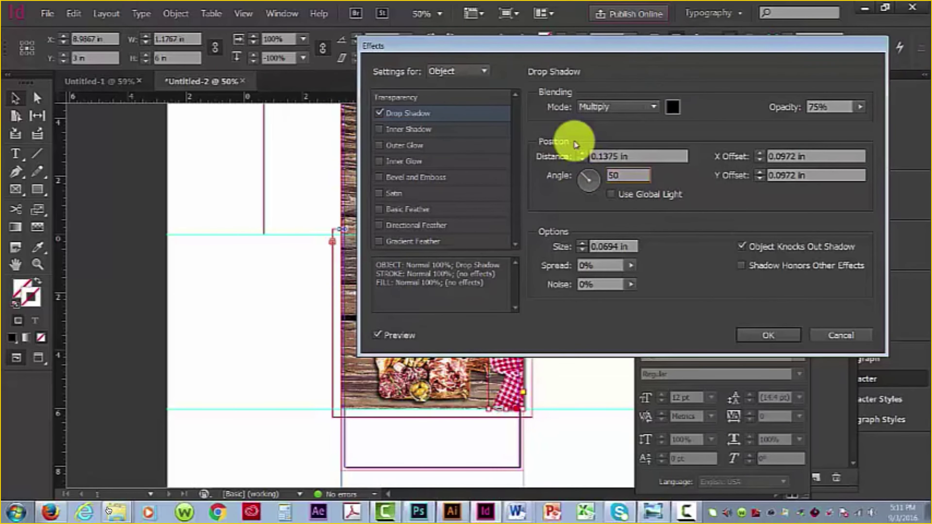
{"action": "key", "text": "Return"}
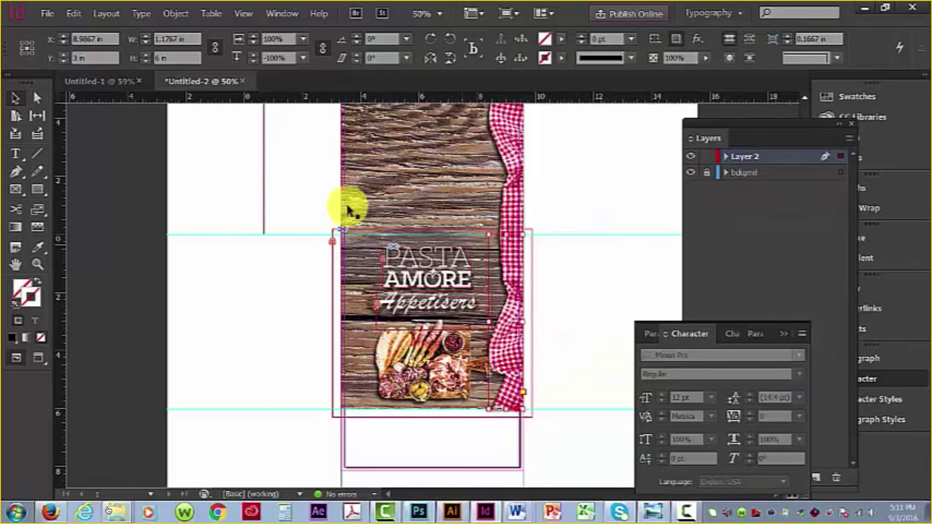
{"action": "left_click", "coordinate": [244, 165]}
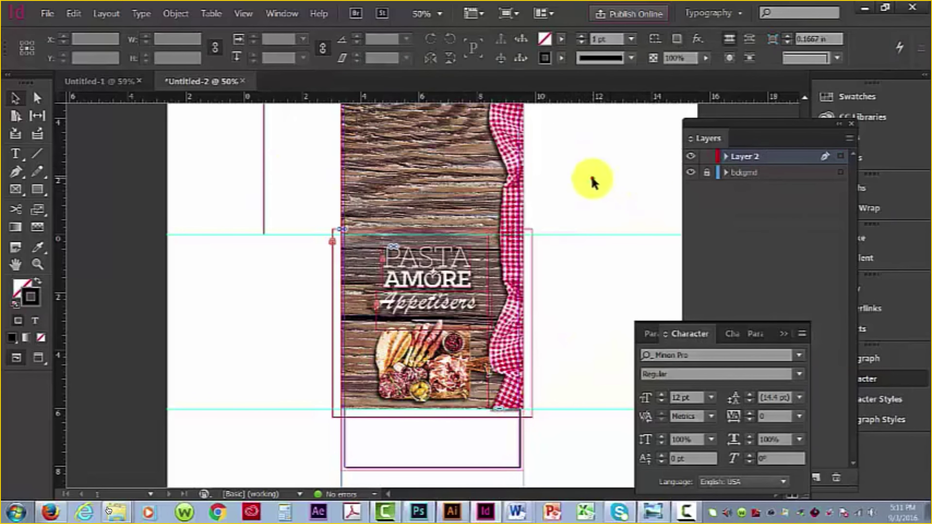
{"action": "scroll", "coordinate": [593, 182], "scroll_direction": "up", "scroll_amount": 3}
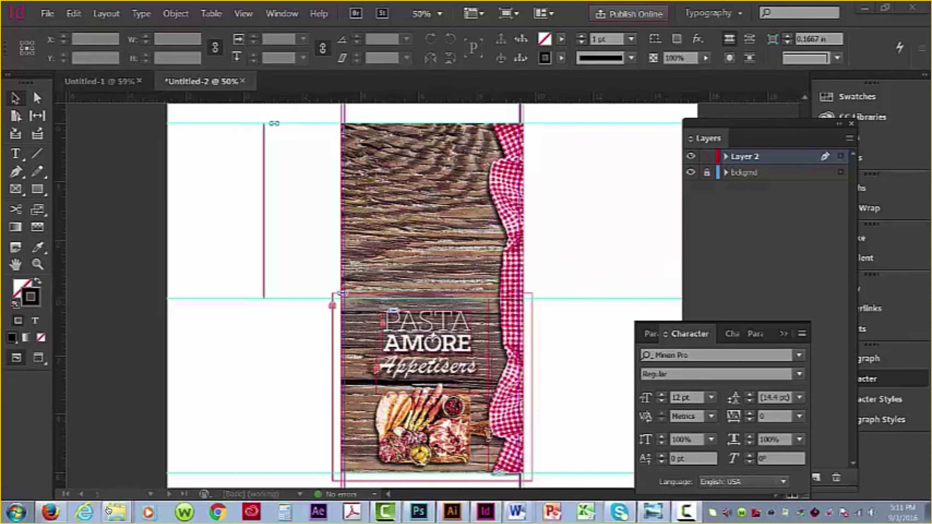
- Add Layer 3, lock Layer 2, draw a 5 × 5.175 in frame over the upper wood panel
{"action": "left_click", "coordinate": [83, 191]}
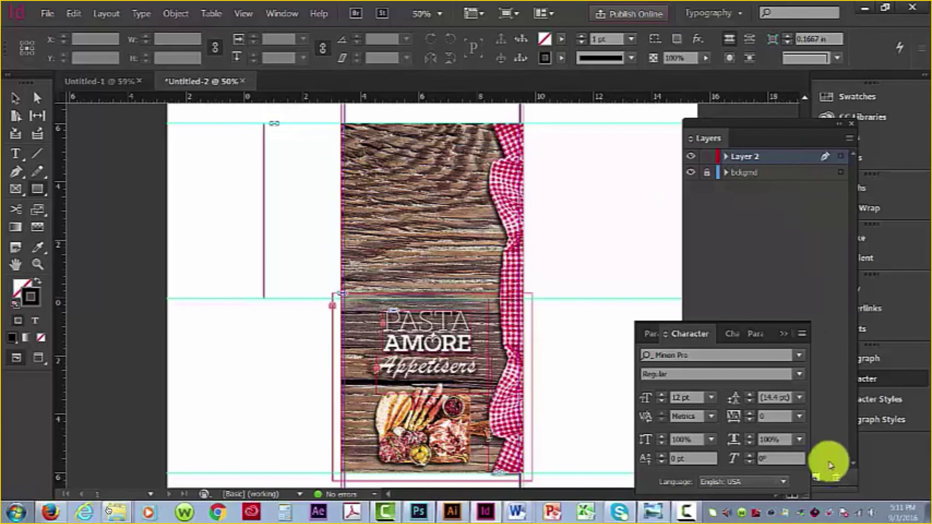
{"action": "left_click", "coordinate": [819, 481]}
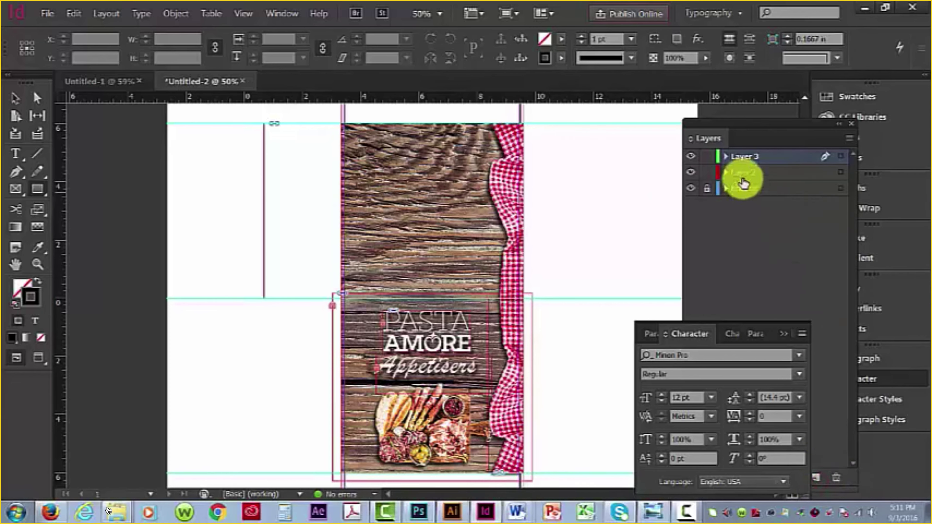
{"action": "left_click", "coordinate": [707, 173]}
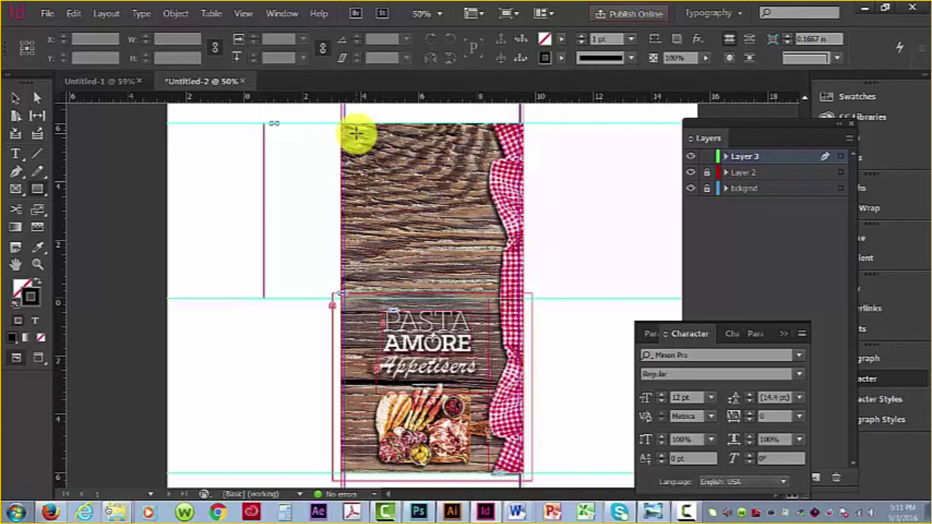
{"action": "left_click_drag", "start_coordinate": [355, 133], "coordinate": [501, 284]}
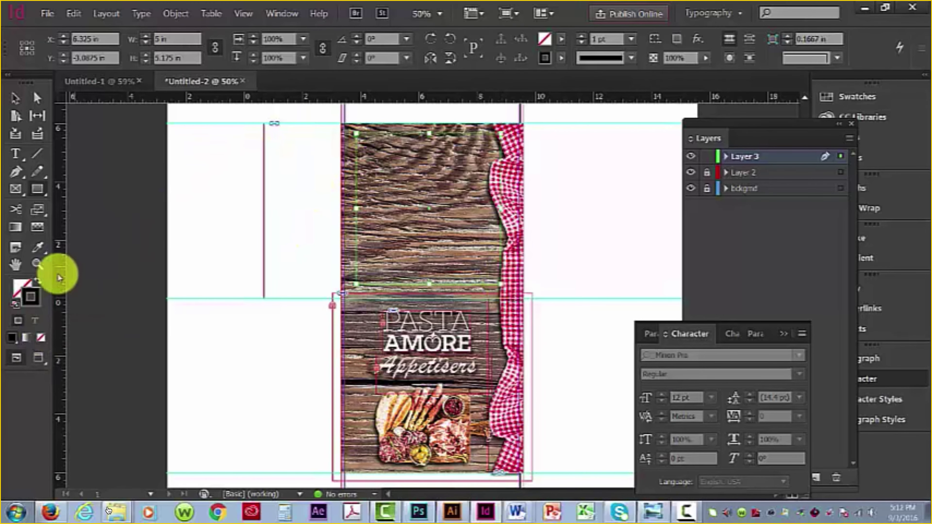
{"action": "double_click", "coordinate": [37, 293]}
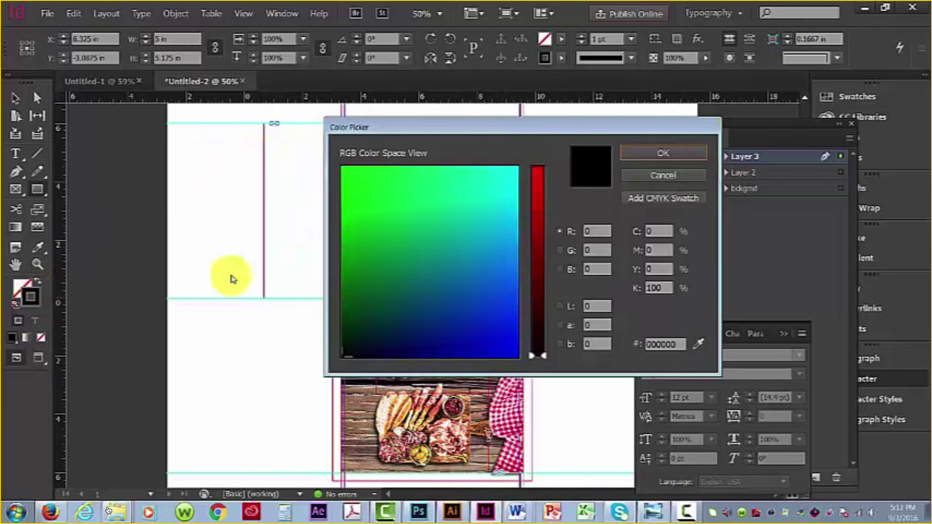
- Give the frame a near-white 5 pt Thick - Thin stroke
{"action": "left_click", "coordinate": [513, 167]}
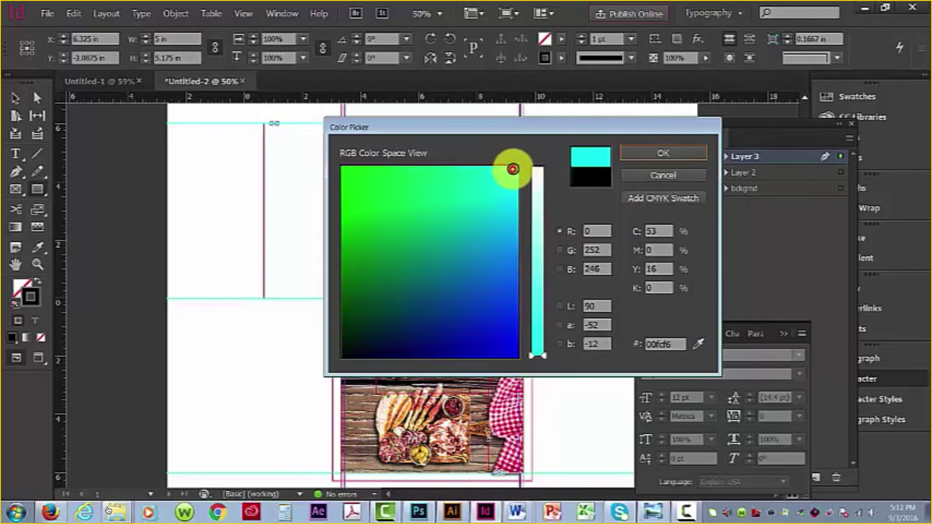
{"action": "left_click", "coordinate": [539, 172]}
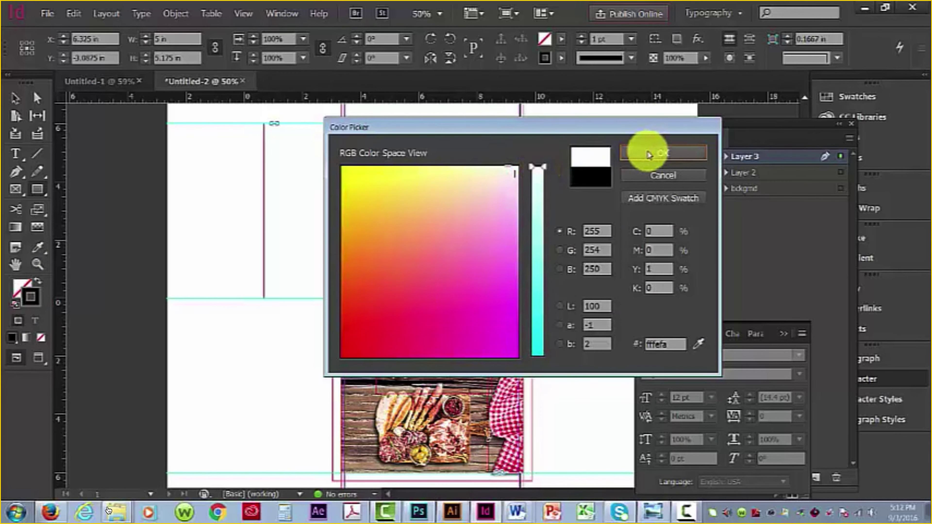
{"action": "left_click", "coordinate": [657, 152]}
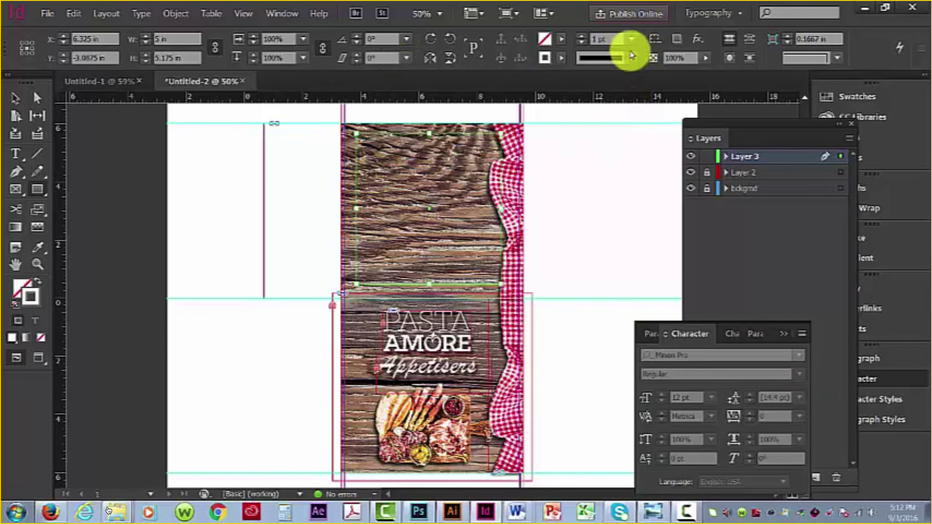
{"action": "left_click", "coordinate": [631, 40]}
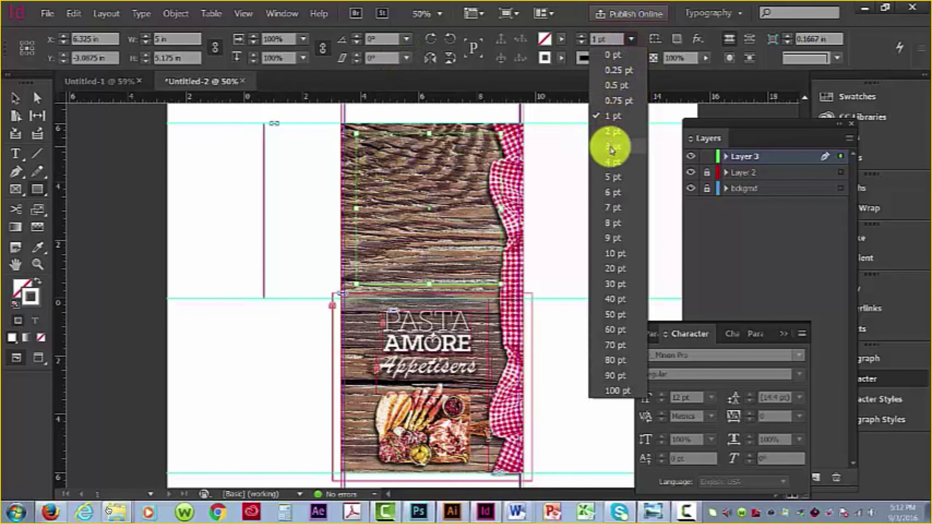
{"action": "left_click", "coordinate": [610, 149]}
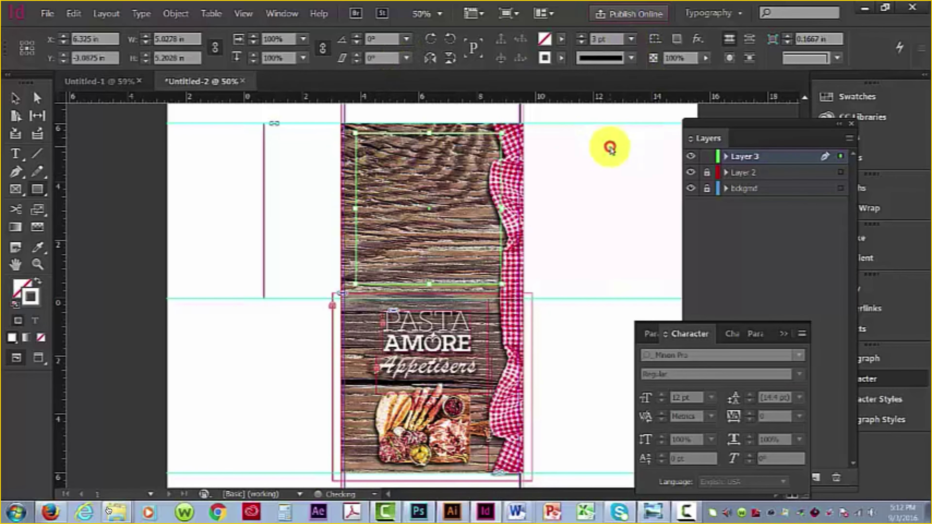
{"action": "left_click", "coordinate": [632, 57]}
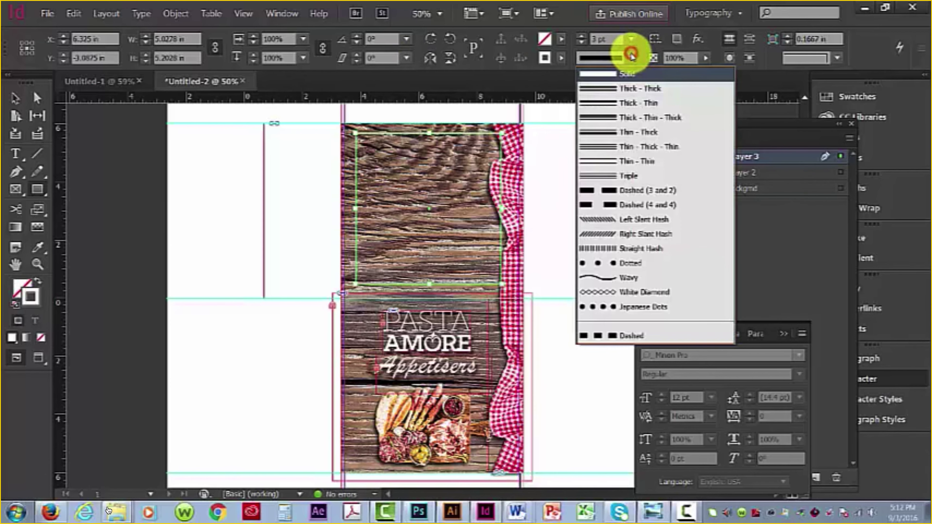
{"action": "left_click", "coordinate": [604, 104]}
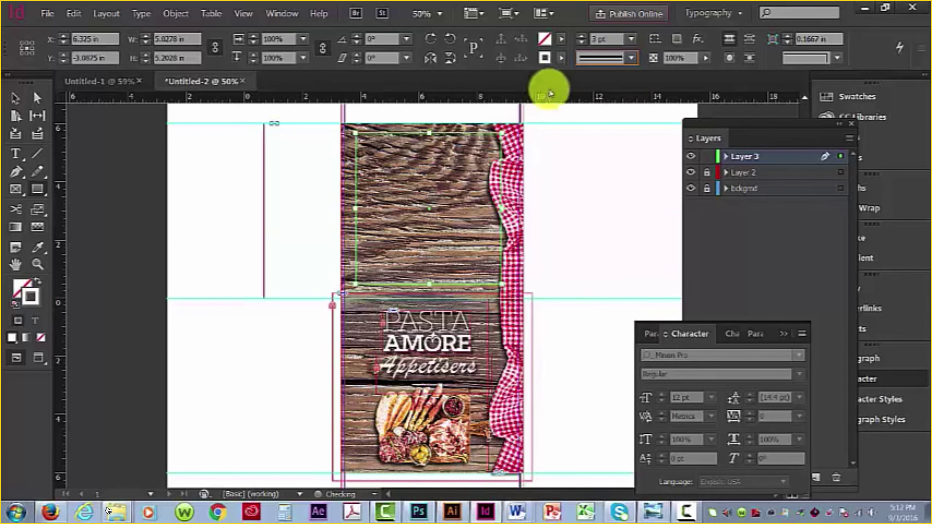
{"action": "left_click", "coordinate": [637, 39]}
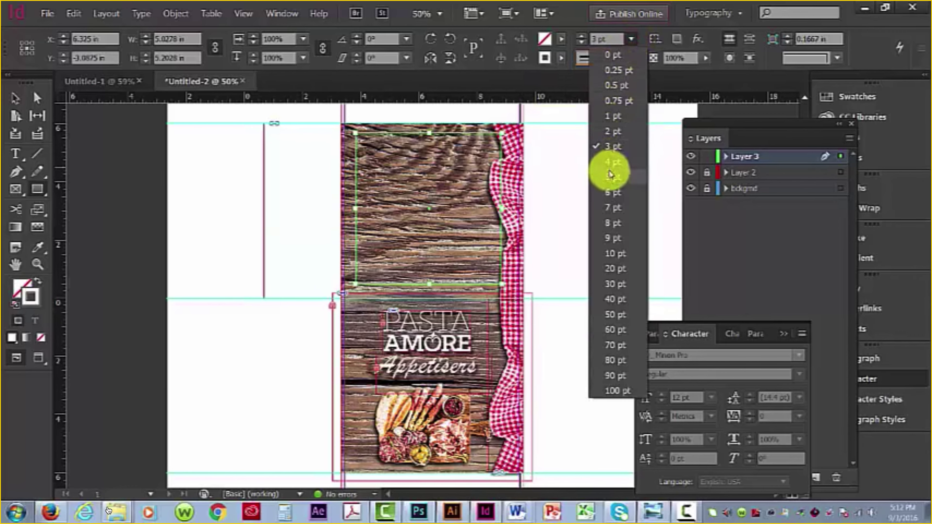
{"action": "left_click", "coordinate": [610, 178]}
- Zoom in to inspect the new border and check the frame's opacity without changing it
{"action": "left_click", "coordinate": [593, 208]}
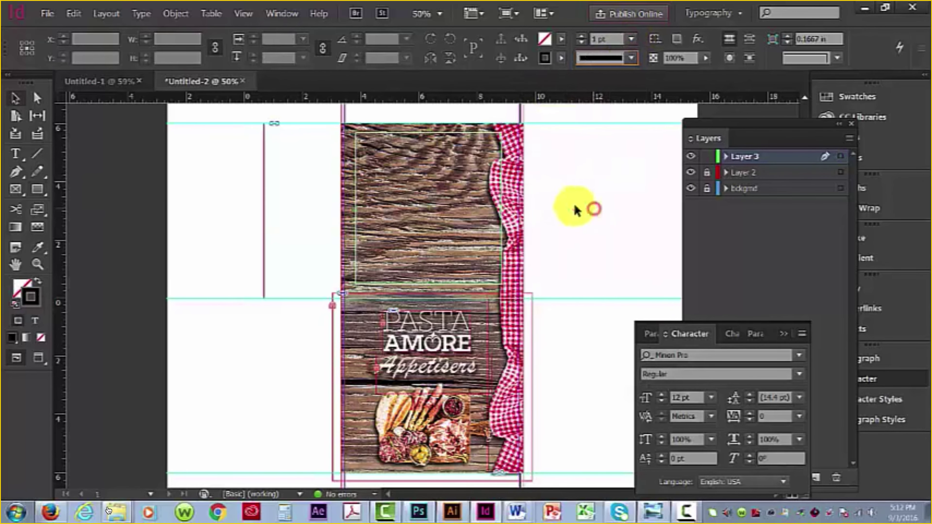
{"action": "left_click", "coordinate": [409, 217]}
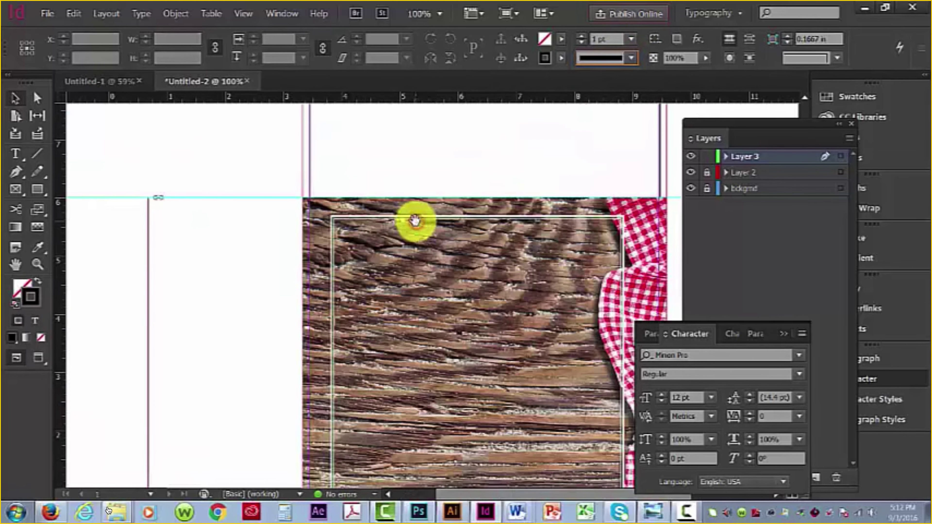
{"action": "left_click", "coordinate": [415, 219]}
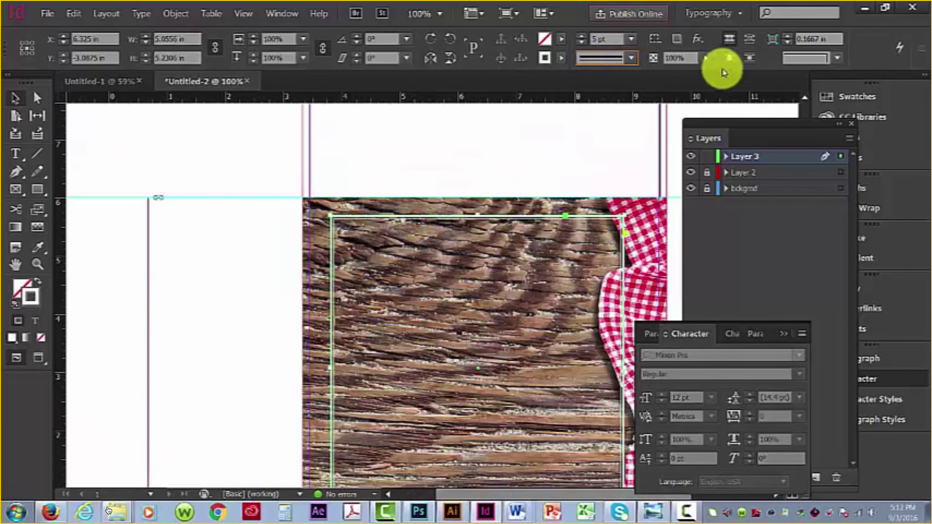
{"action": "left_click", "coordinate": [706, 60]}
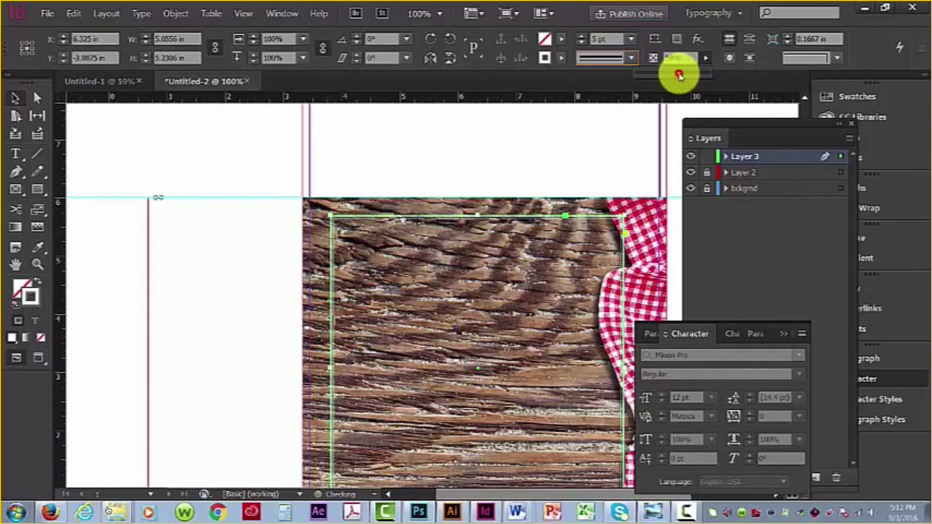
{"action": "left_click", "coordinate": [422, 176]}
{"action": "scroll", "coordinate": [476, 257], "scroll_direction": "down", "scroll_amount": 3}
{"action": "scroll", "coordinate": [476, 257], "scroll_direction": "down", "scroll_amount": 3}
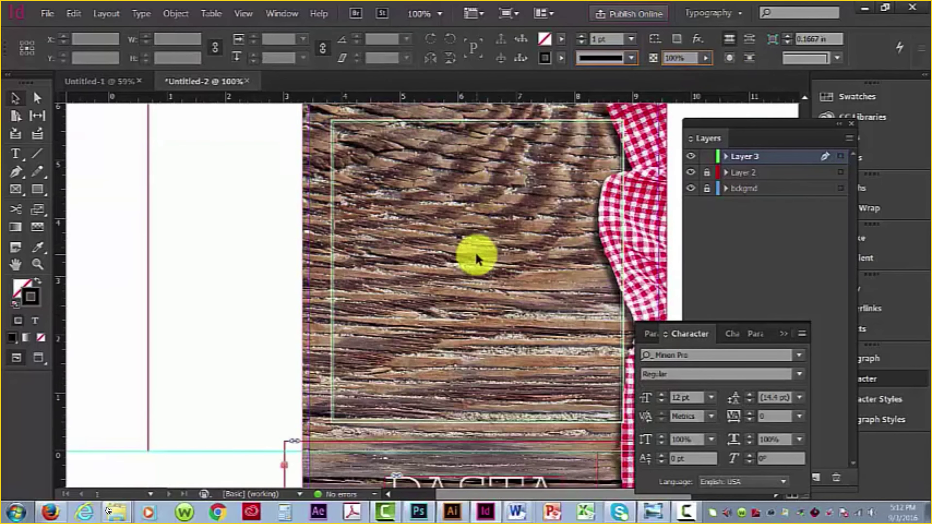
{"action": "scroll", "coordinate": [475, 257], "scroll_direction": "up", "scroll_amount": 4}
- Unlock Layer 2, add Layer 4, move the checkered cloth onto it, and confirm by toggling visibility
{"action": "left_click", "coordinate": [483, 245], "text": "ctrl+alt"}
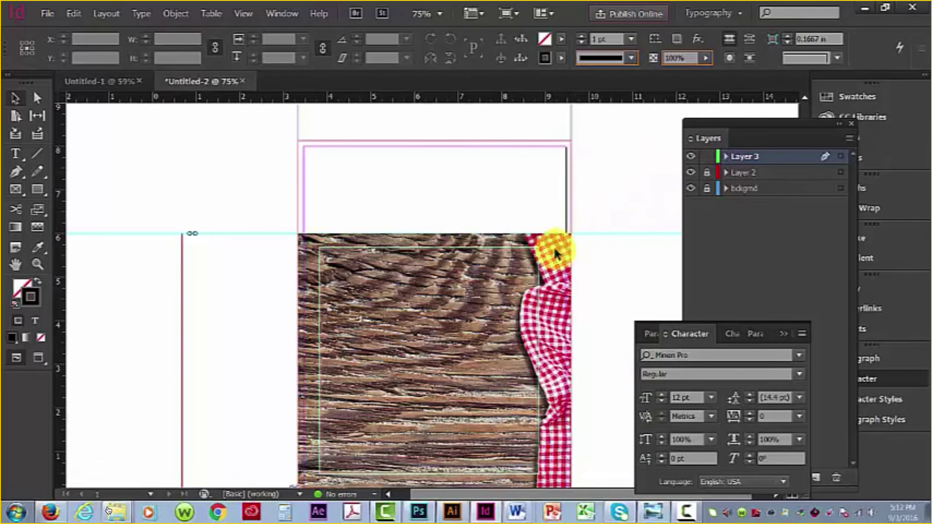
{"action": "scroll", "coordinate": [634, 255], "scroll_direction": "down", "scroll_amount": 4}
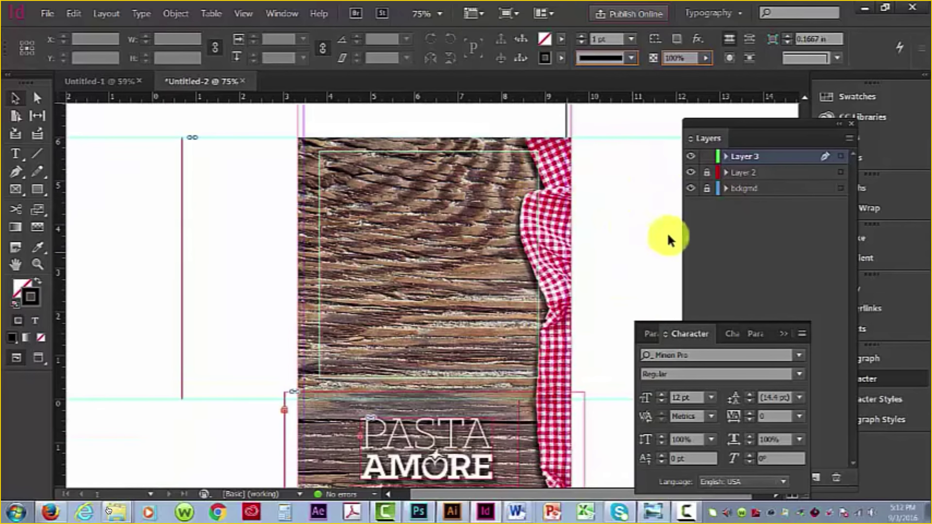
{"action": "left_click", "coordinate": [706, 176]}
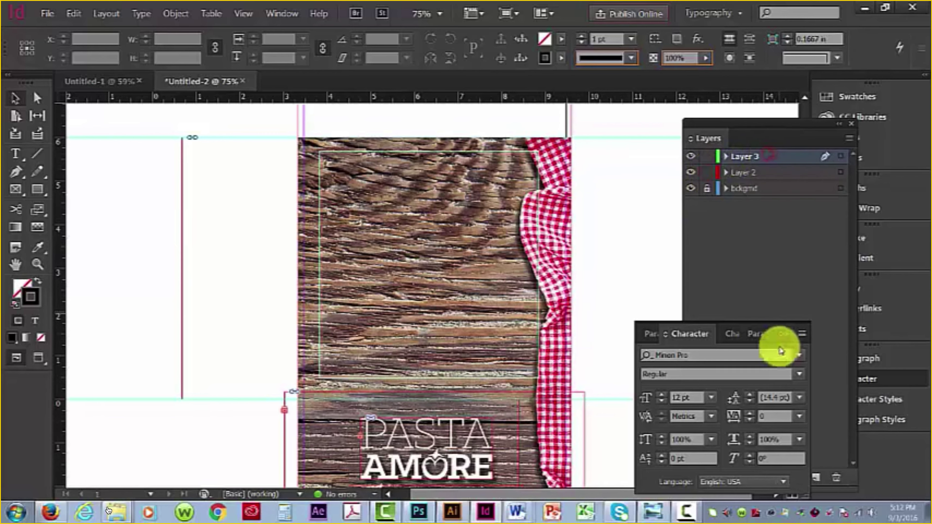
{"action": "left_click", "coordinate": [815, 477]}
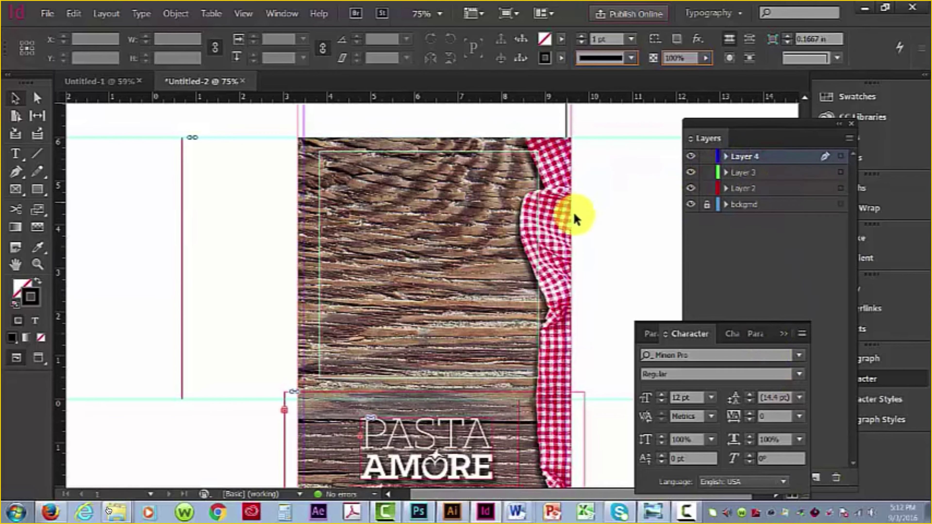
{"action": "left_click", "coordinate": [555, 227]}
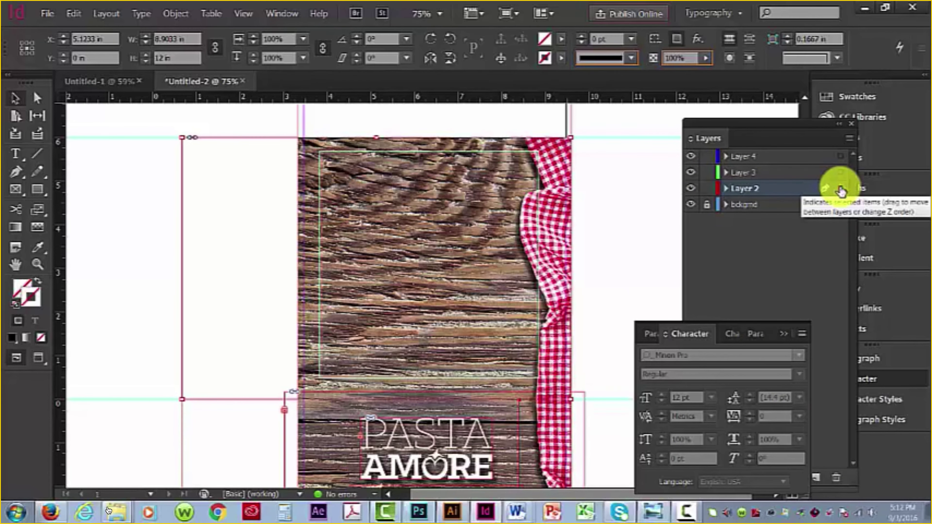
{"action": "left_click_drag", "start_coordinate": [841, 190], "coordinate": [842, 157]}
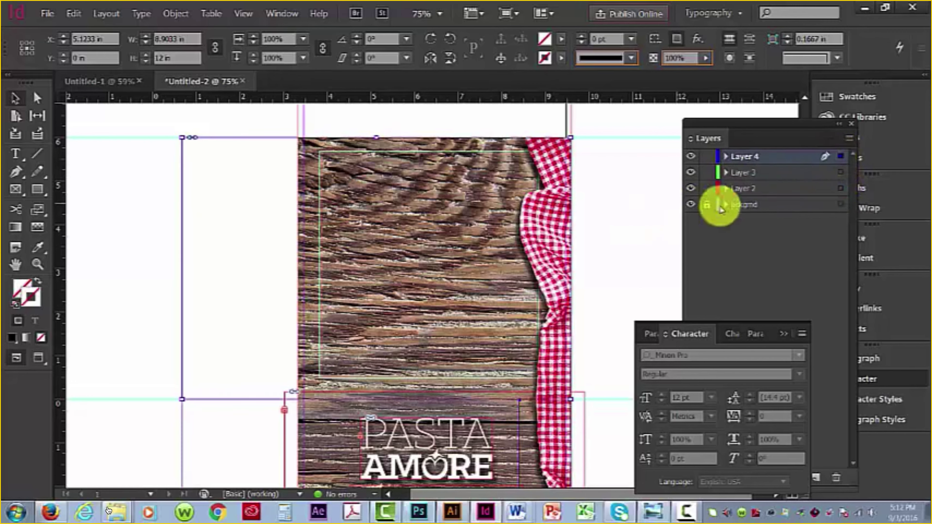
{"action": "left_click", "coordinate": [691, 157]}
{"action": "left_click", "coordinate": [691, 157]}
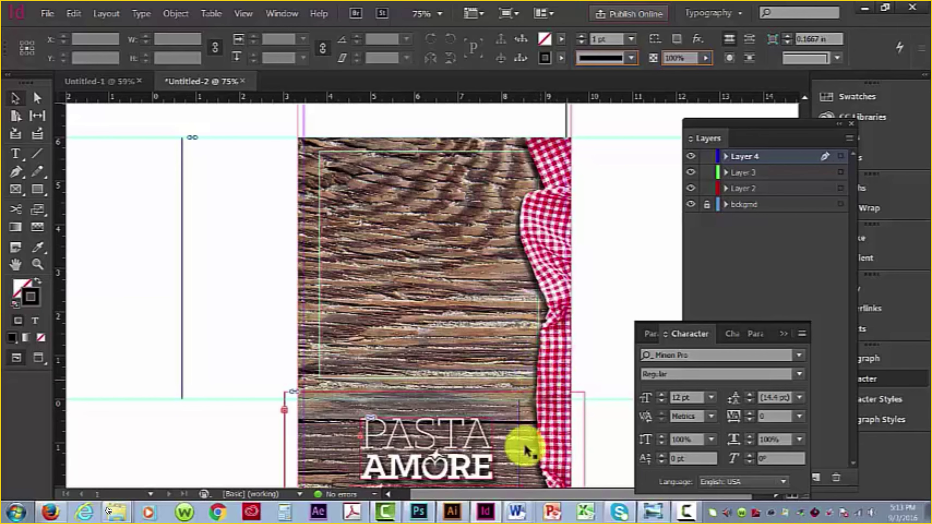
- Add a new Layer 5 above Layer 3 and draw a square box over the upper wood panel
{"action": "left_click", "coordinate": [769, 175]}
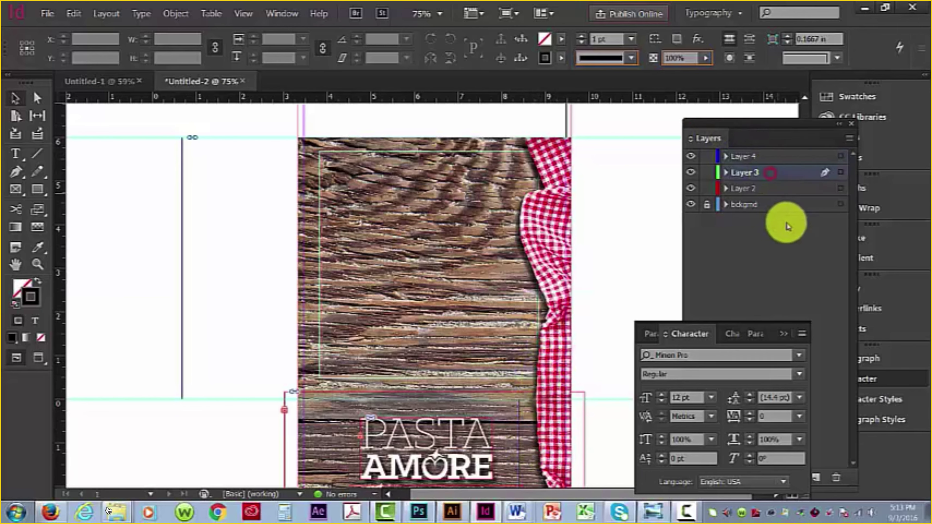
{"action": "left_click", "coordinate": [817, 479]}
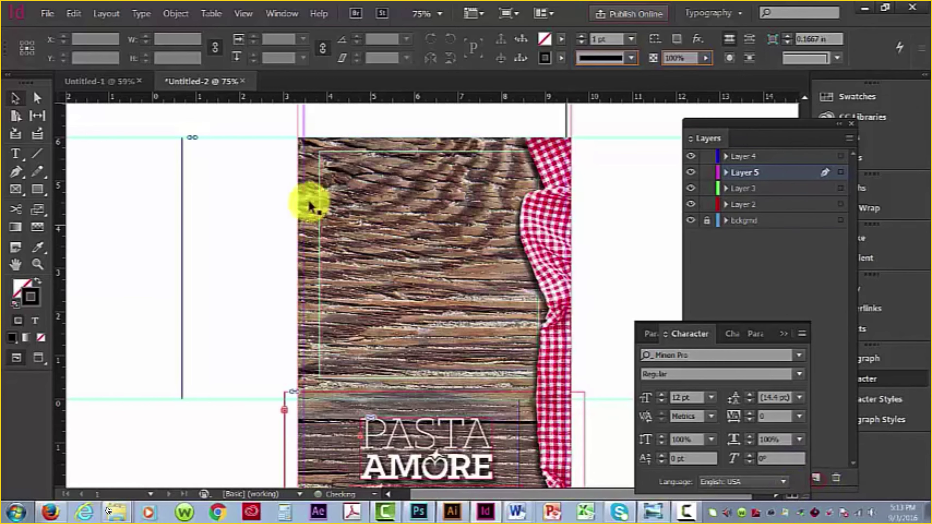
{"action": "left_click", "coordinate": [35, 191]}
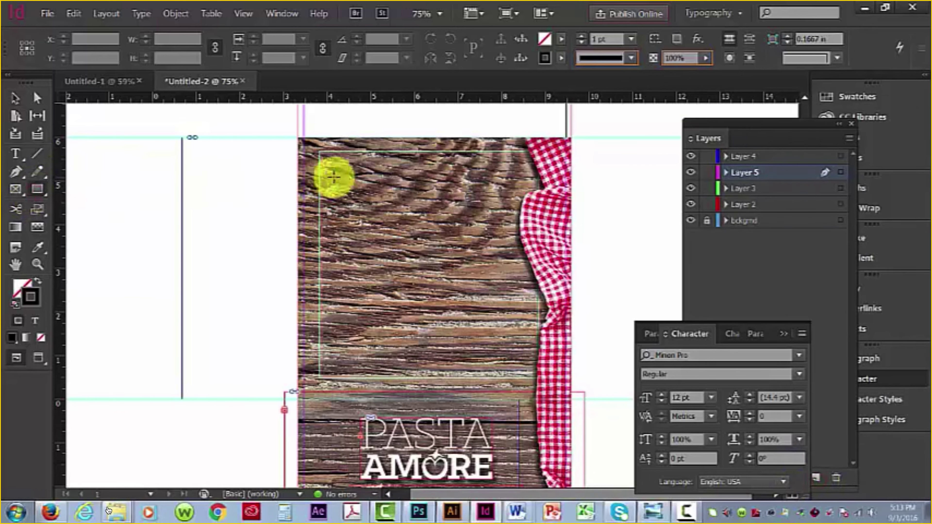
{"action": "left_click_drag", "start_coordinate": [330, 163], "coordinate": [532, 364]}
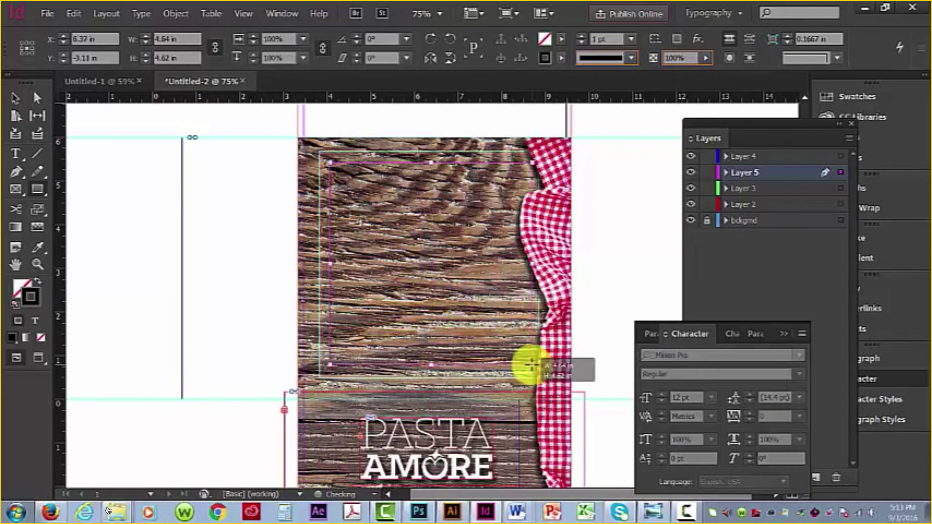
- Fill the box with solid near-white and no stroke
{"action": "left_click", "coordinate": [37, 282]}
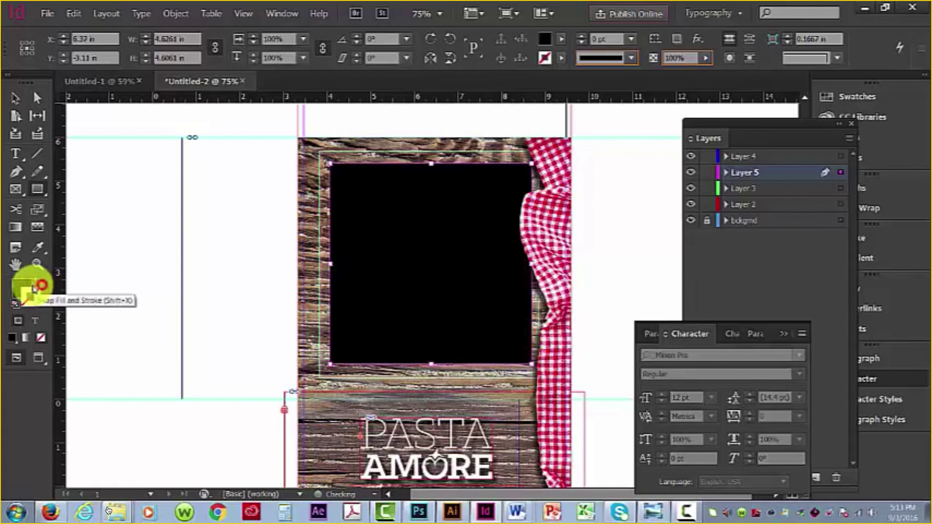
{"action": "double_click", "coordinate": [20, 285]}
{"action": "left_click", "coordinate": [520, 174]}
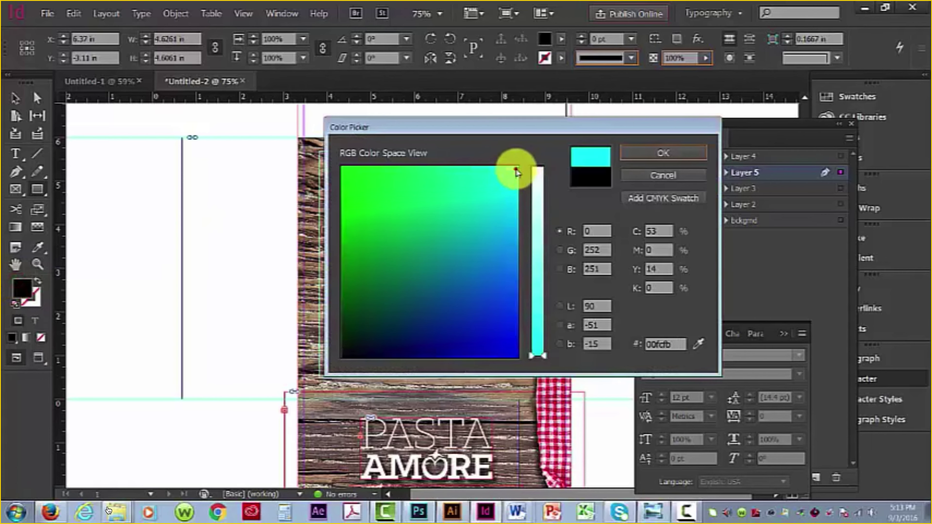
{"action": "left_click", "coordinate": [537, 168]}
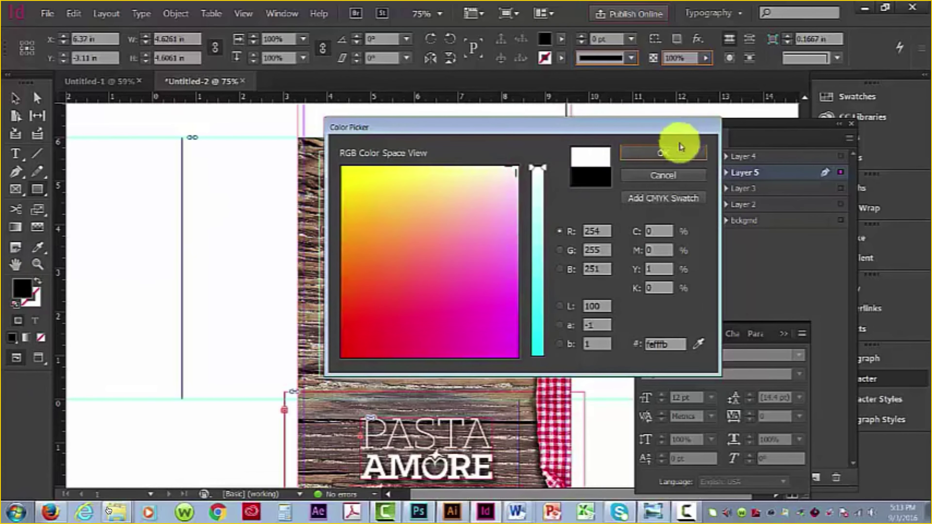
{"action": "left_click", "coordinate": [677, 152]}
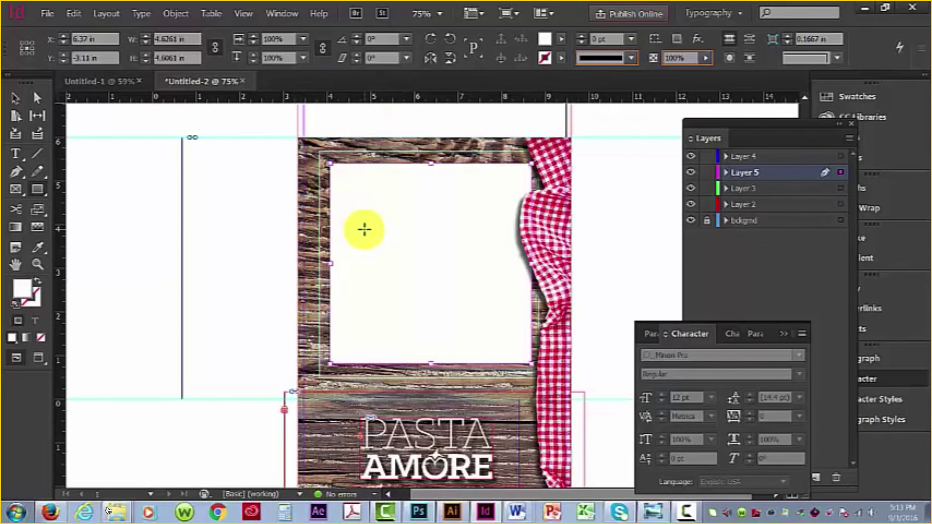
{"action": "left_click", "coordinate": [33, 229]}
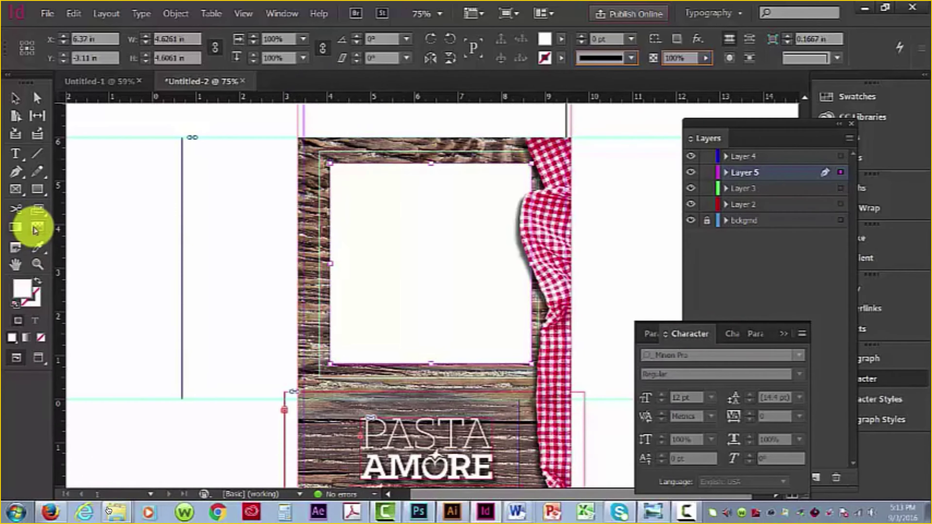
- Apply an 89° gradient feather to the white panel with its midpoint moved to 87% along the ramp
{"action": "left_click", "coordinate": [35, 227]}
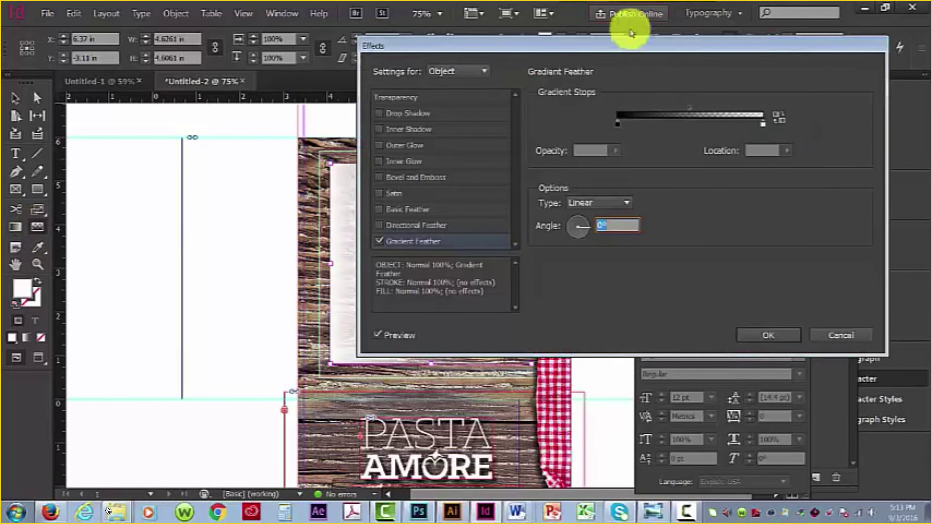
{"action": "left_click_drag", "start_coordinate": [635, 38], "coordinate": [606, 15]}
{"action": "left_click_drag", "start_coordinate": [703, 212], "coordinate": [701, 193]}
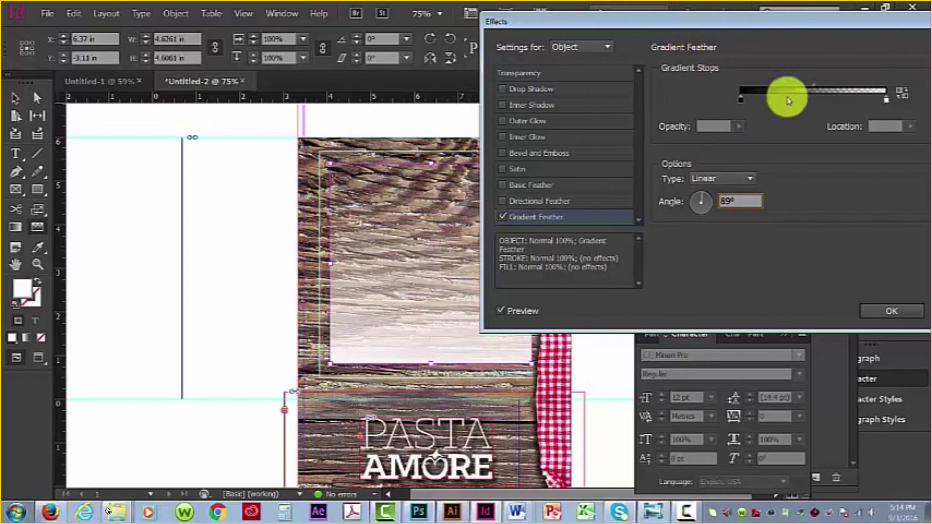
{"action": "mouse_move", "coordinate": [812, 85]}
{"action": "left_mouse_down"}
{"action": "mouse_move", "coordinate": [821, 92]}
{"action": "mouse_move", "coordinate": [803, 89]}
{"action": "left_mouse_up"}
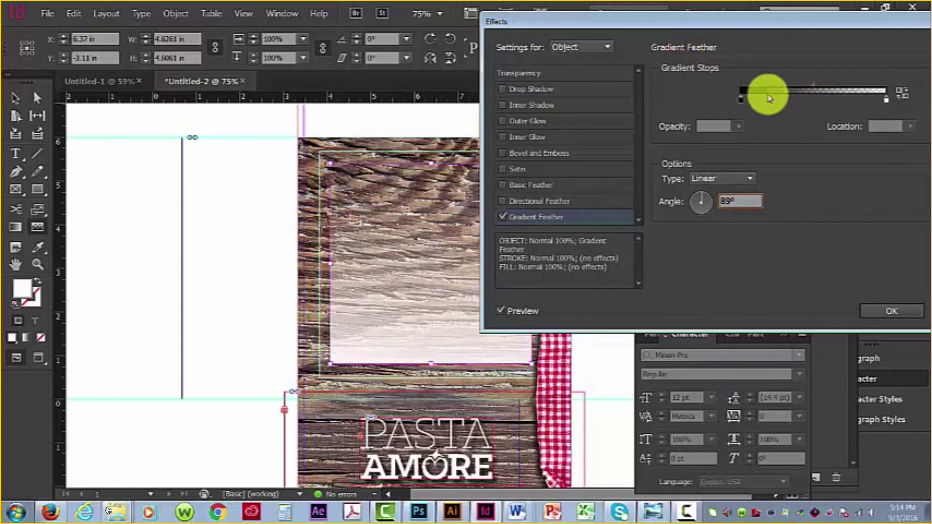
{"action": "left_click", "coordinate": [740, 101]}
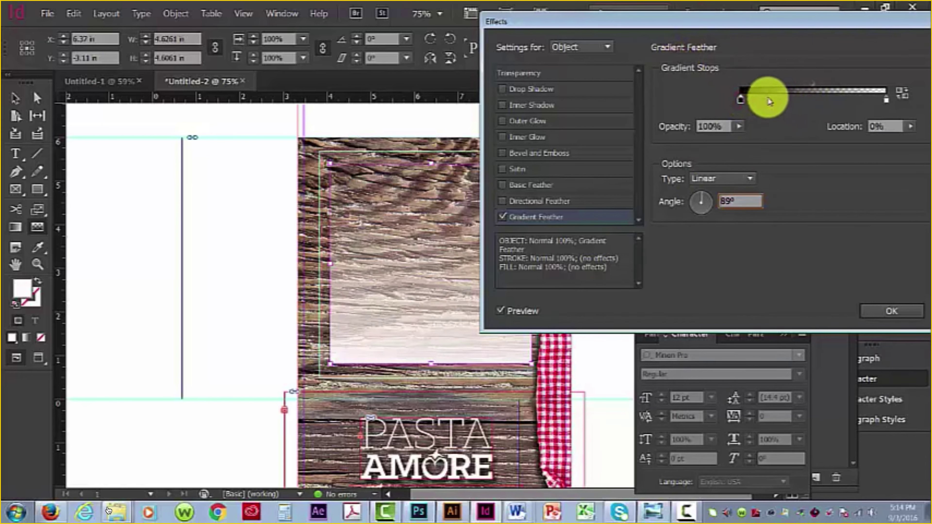
{"action": "left_click", "coordinate": [739, 99]}
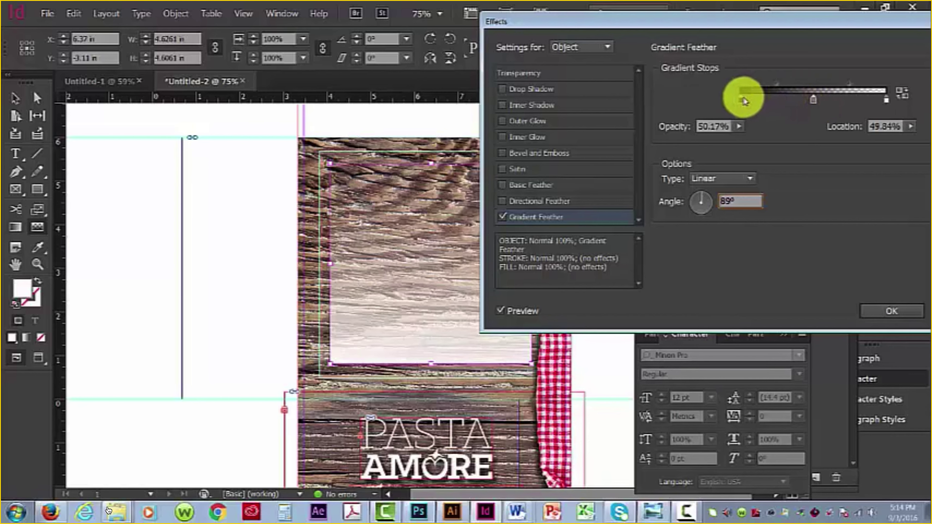
{"action": "mouse_move", "coordinate": [740, 99]}
{"action": "left_mouse_down"}
{"action": "mouse_move", "coordinate": [784, 101]}
{"action": "mouse_move", "coordinate": [741, 101]}
{"action": "left_mouse_up"}
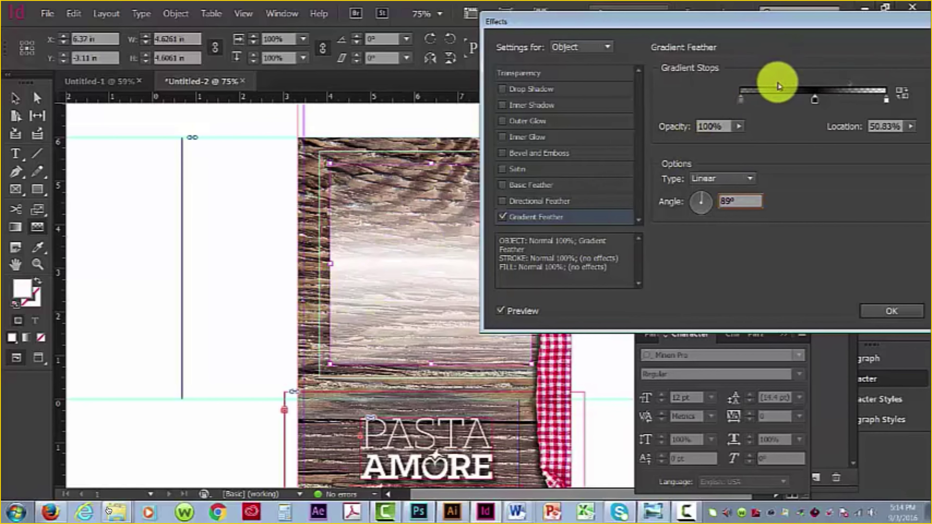
{"action": "left_click", "coordinate": [770, 85]}
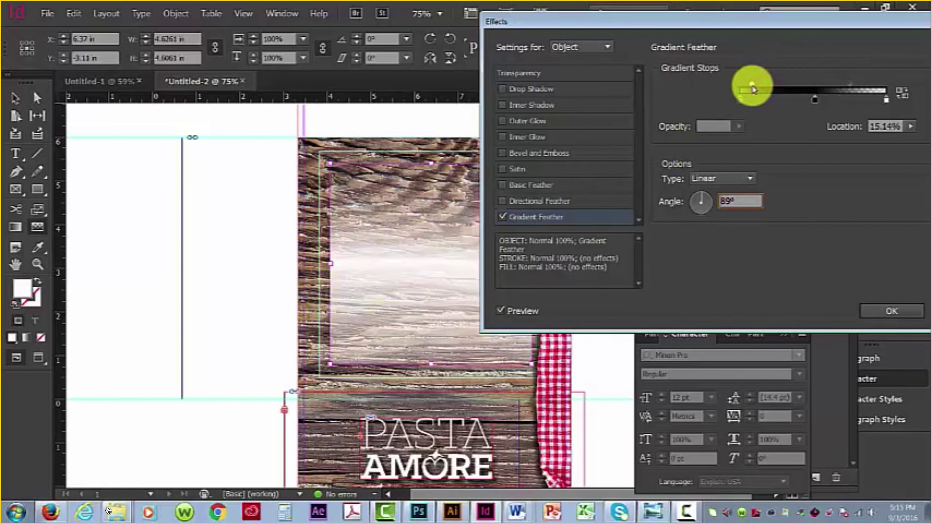
{"action": "left_click_drag", "start_coordinate": [752, 89], "coordinate": [878, 86]}
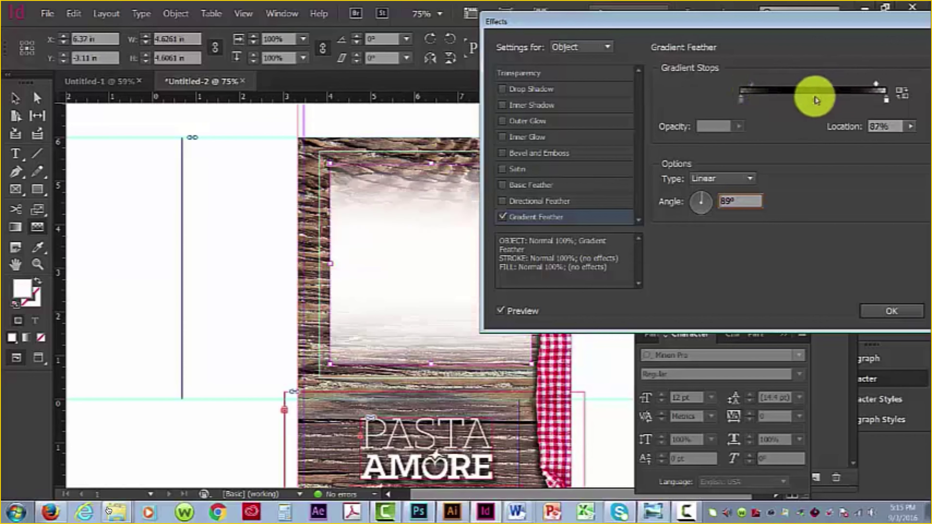
{"action": "left_click", "coordinate": [740, 107]}
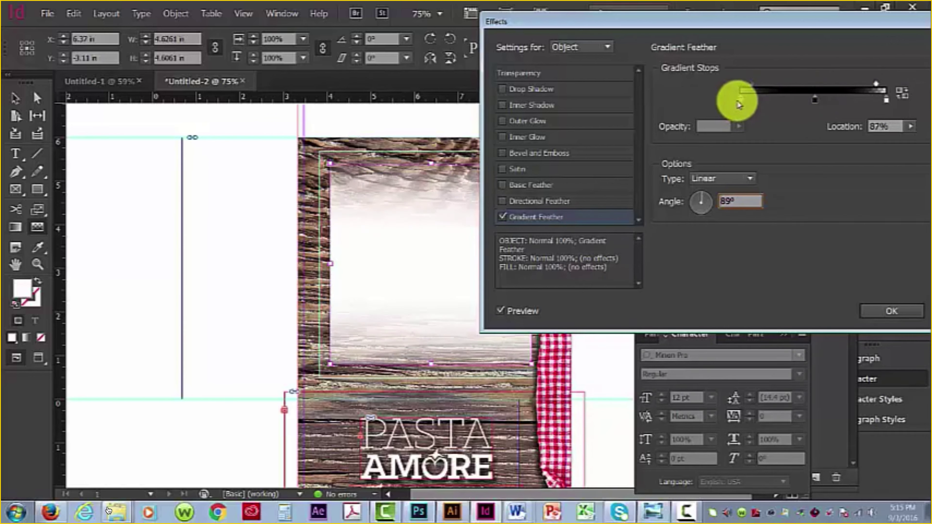
{"action": "left_click", "coordinate": [750, 84]}
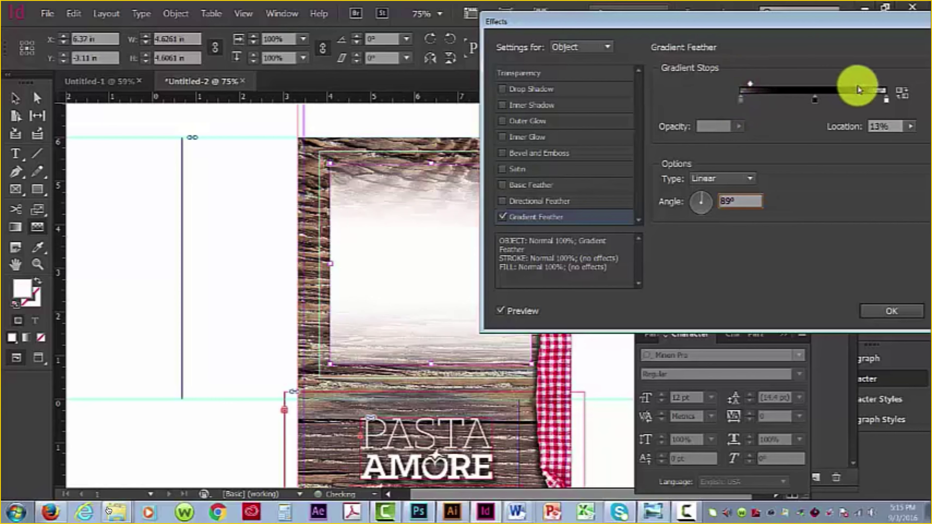
{"action": "left_click_drag", "start_coordinate": [873, 85], "coordinate": [898, 84]}
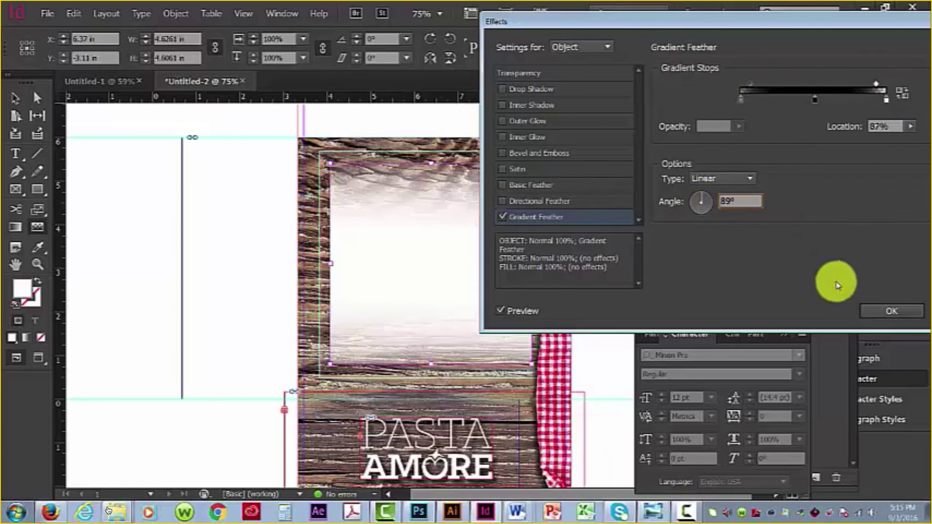
{"action": "left_click", "coordinate": [885, 311]}
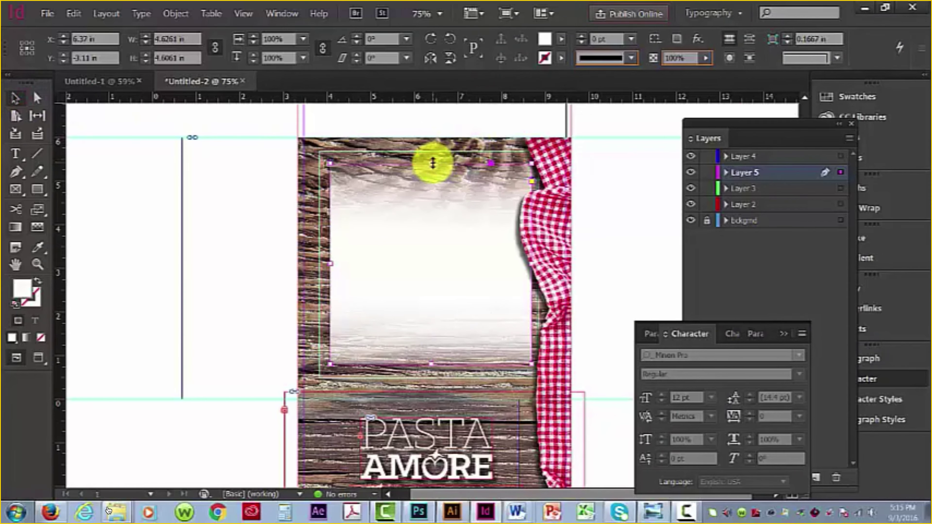
- Stretch the white panel to 4.6261 × 5.0028 in and nudge it slightly down
{"action": "left_click_drag", "start_coordinate": [432, 162], "coordinate": [432, 153]}
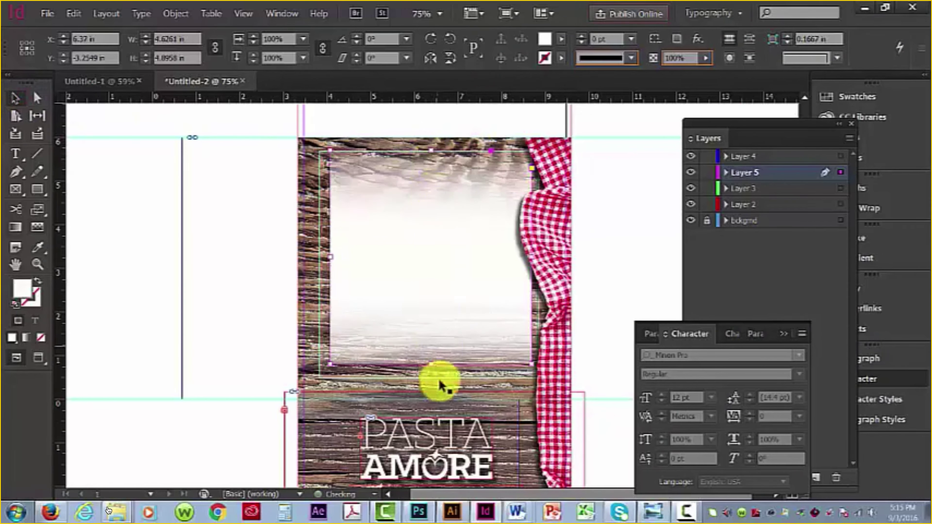
{"action": "left_click_drag", "start_coordinate": [431, 365], "coordinate": [431, 369]}
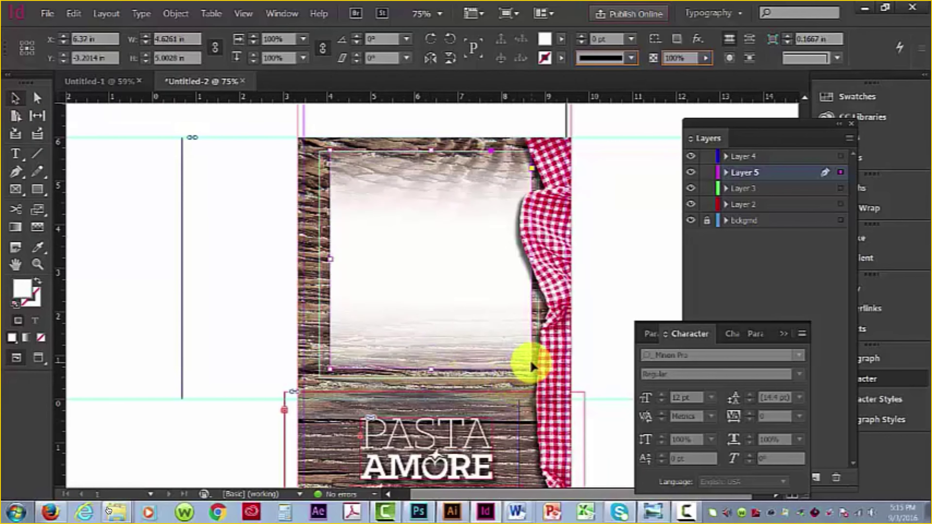
{"action": "key", "text": "Down"}
{"action": "key", "text": "Down"}
{"action": "key", "text": "Down"}
{"action": "key", "text": "Down"}
{"action": "key", "text": "Down"}
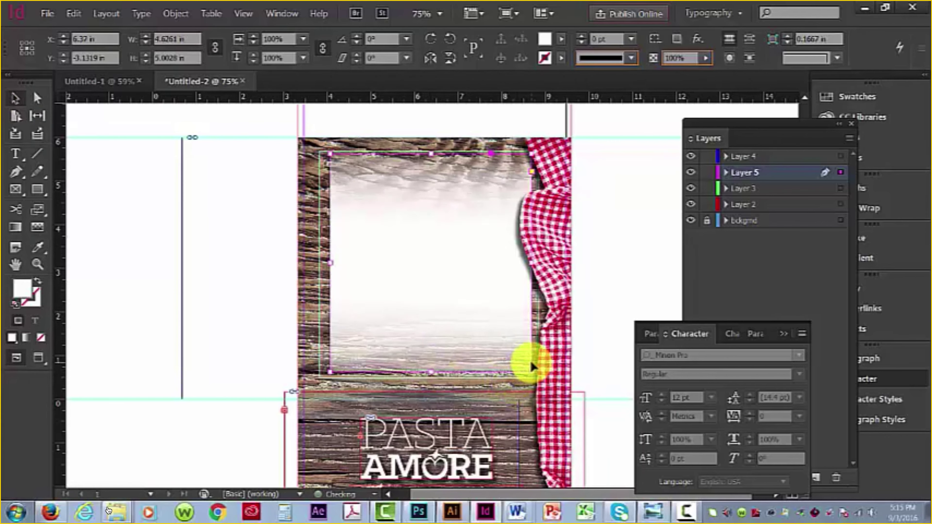
- Lock Layers 4, 3 and 2 in the Layers panel, leaving Layer 5 editable
{"action": "left_click", "coordinate": [619, 215]}
{"action": "left_click", "coordinate": [445, 222]}
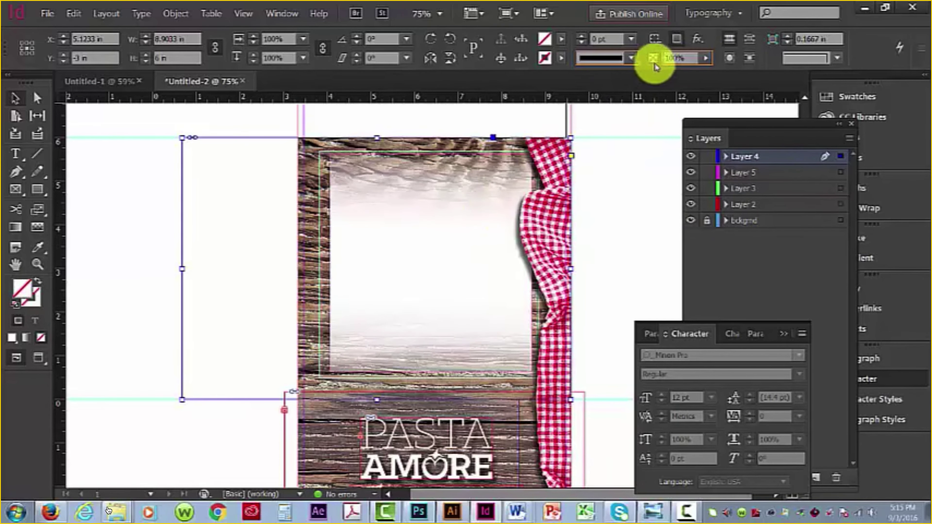
{"action": "left_click", "coordinate": [691, 156]}
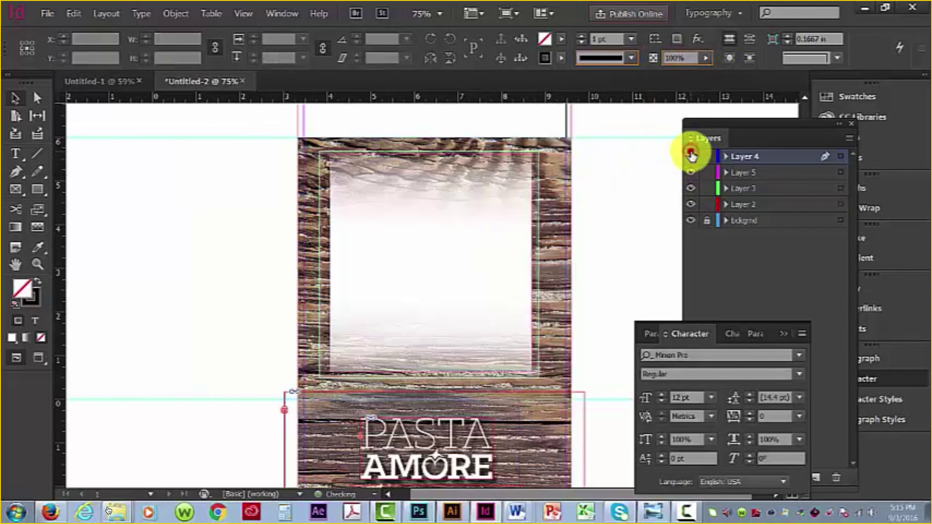
{"action": "left_click", "coordinate": [706, 156]}
{"action": "left_click", "coordinate": [691, 172]}
{"action": "left_click", "coordinate": [691, 172]}
{"action": "left_click", "coordinate": [706, 188]}
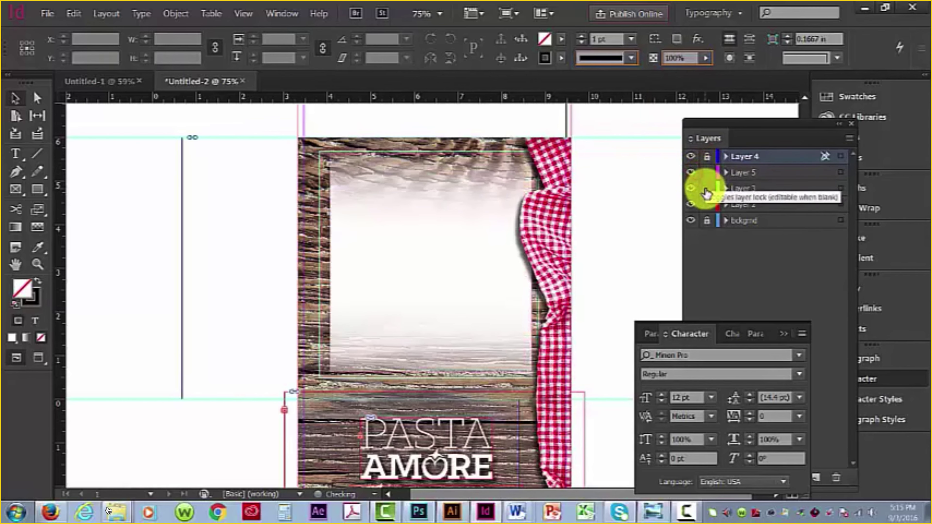
{"action": "left_click", "coordinate": [706, 204]}
- Set the white Layer 5 panel's opacity to 74% and add a new Layer 6 on top
{"action": "left_click", "coordinate": [745, 173]}
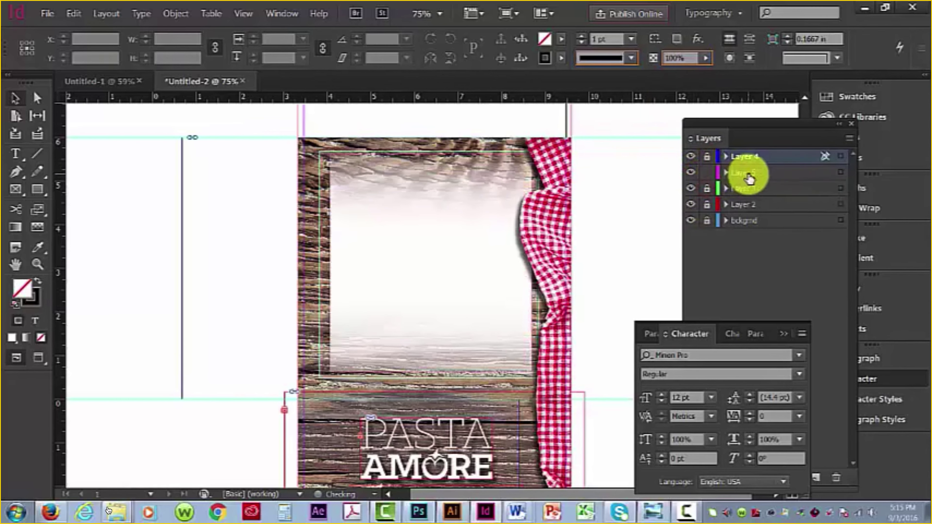
{"action": "left_click", "coordinate": [840, 172]}
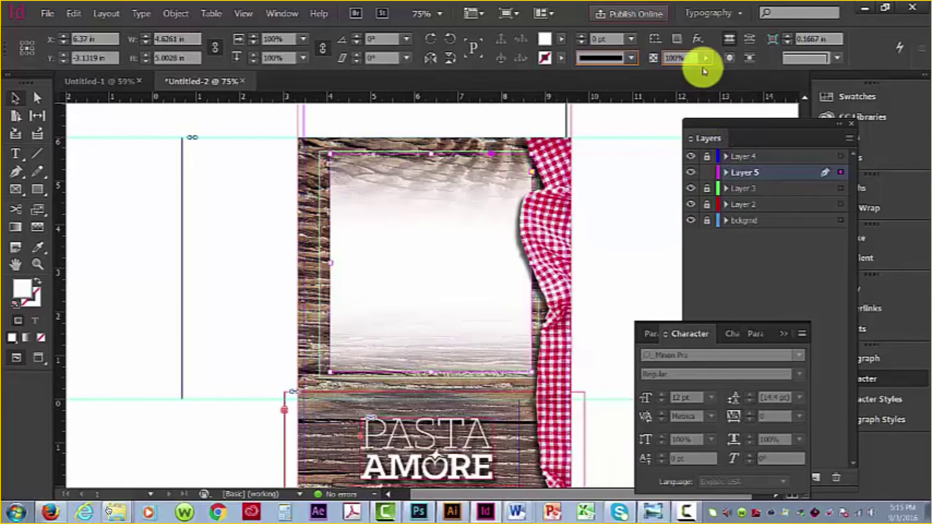
{"action": "left_click", "coordinate": [705, 58]}
{"action": "left_click", "coordinate": [682, 73]}
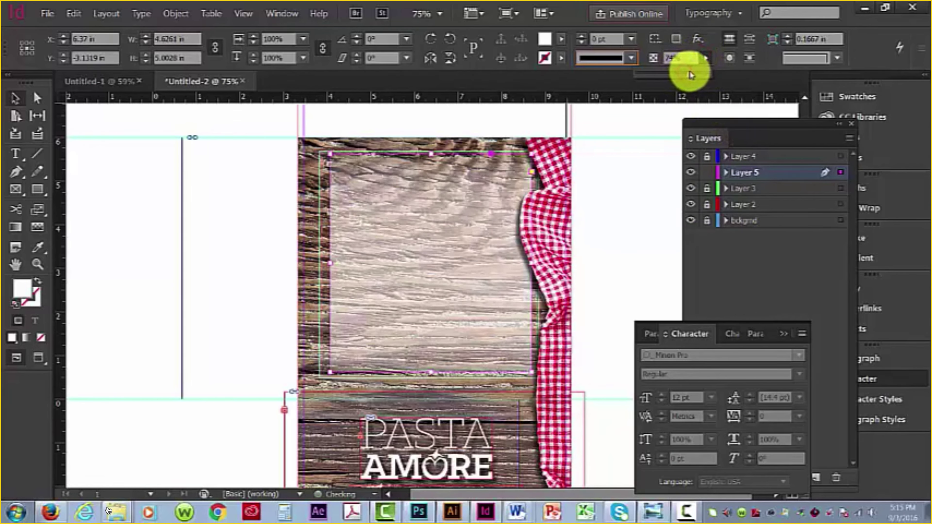
{"action": "left_click", "coordinate": [702, 172]}
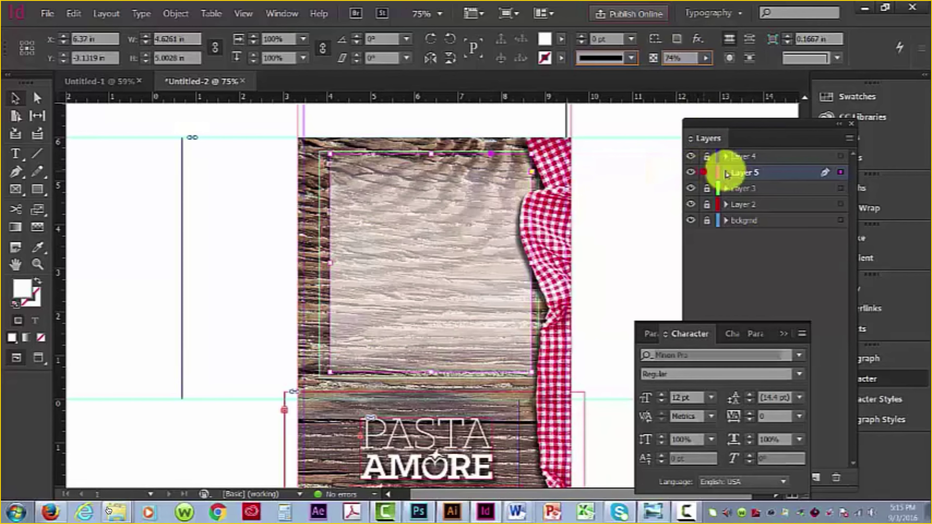
{"action": "left_click", "coordinate": [774, 156]}
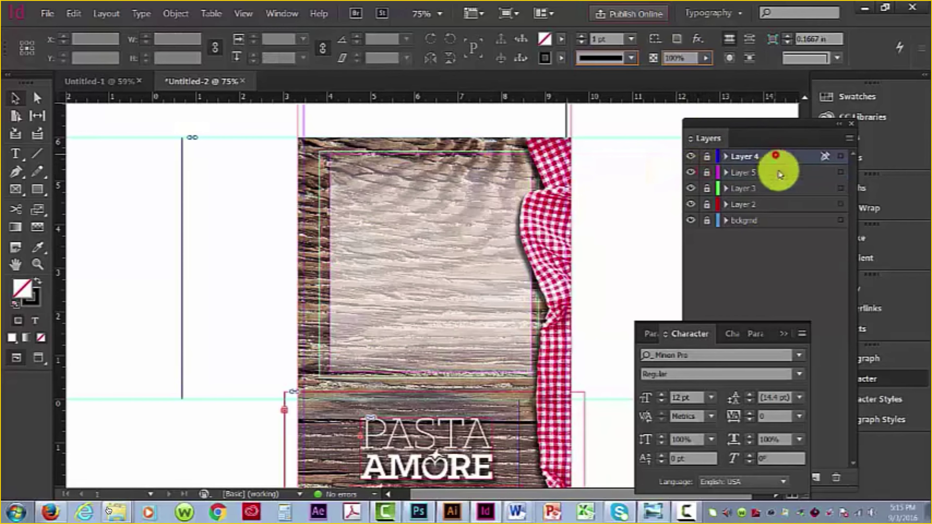
{"action": "left_click", "coordinate": [813, 477]}
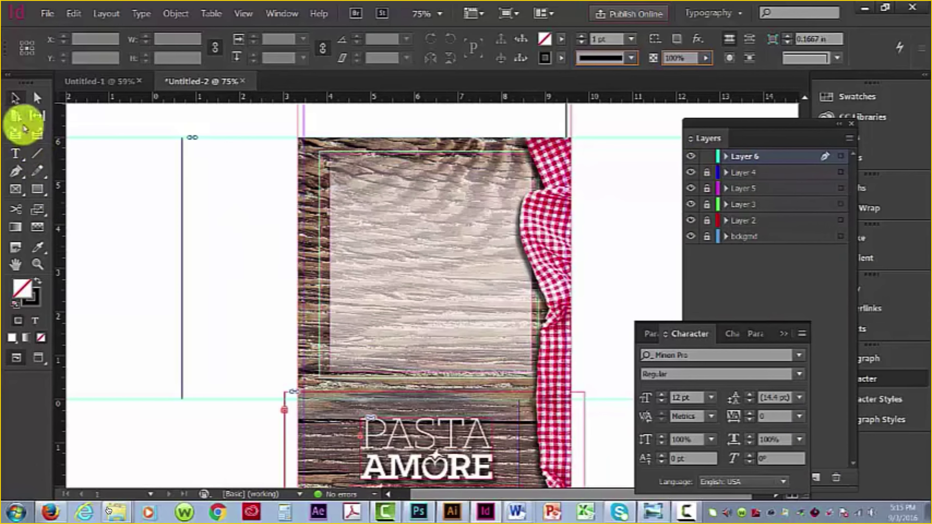
- Draw a text frame over the white panel and start inserting an 8-row, 2-column table
{"action": "left_click", "coordinate": [14, 152]}
{"action": "left_click_drag", "start_coordinate": [345, 167], "coordinate": [521, 363]}
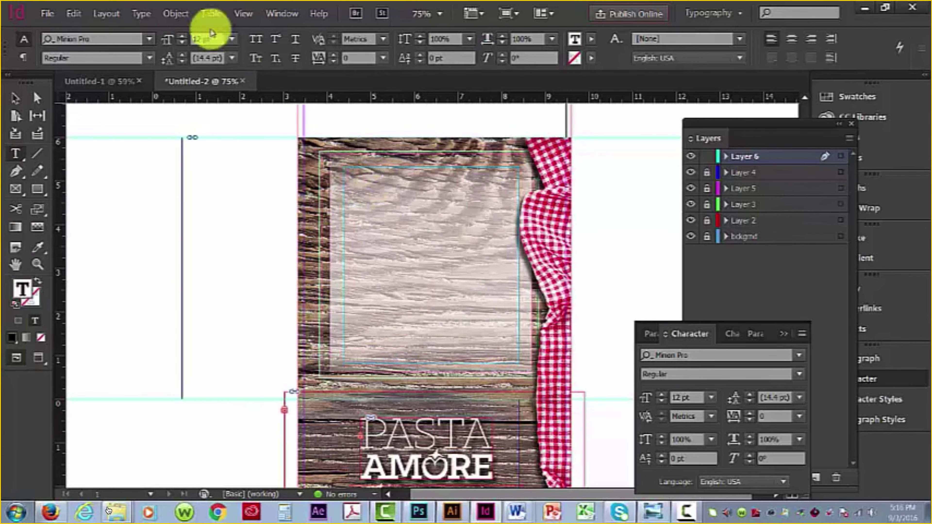
{"action": "left_click", "coordinate": [211, 13]}
{"action": "left_click", "coordinate": [218, 29]}
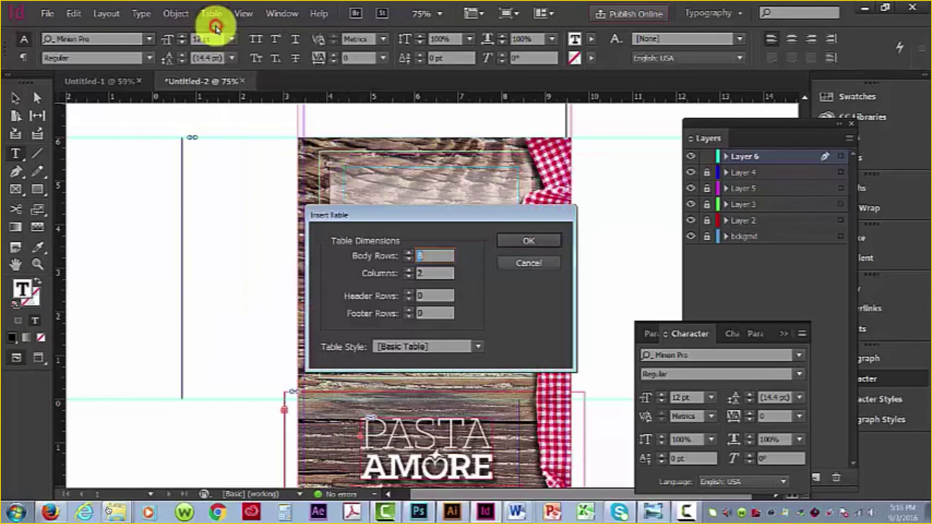
{"action": "left_click_drag", "start_coordinate": [445, 219], "coordinate": [313, 180]}
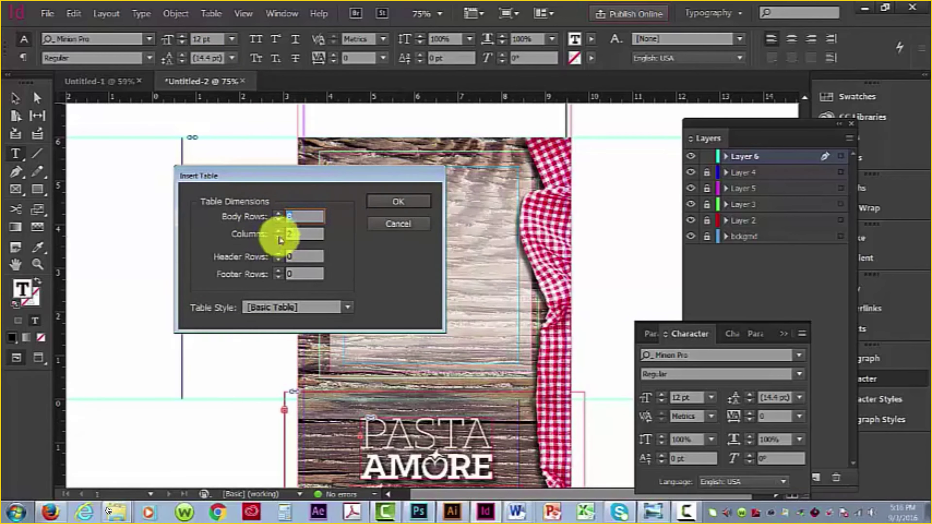
- Insert the 8-row, 2-column table and stretch its rows down to fill the frame
{"action": "left_click", "coordinate": [391, 206]}
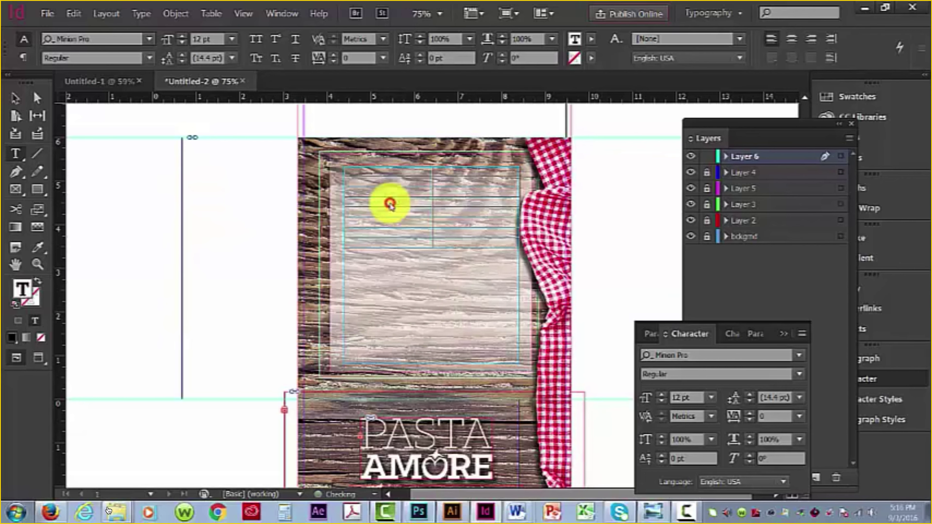
{"action": "left_click_drag", "start_coordinate": [395, 247], "coordinate": [393, 374]}
{"action": "key", "text": "ctrl+alt+a"}
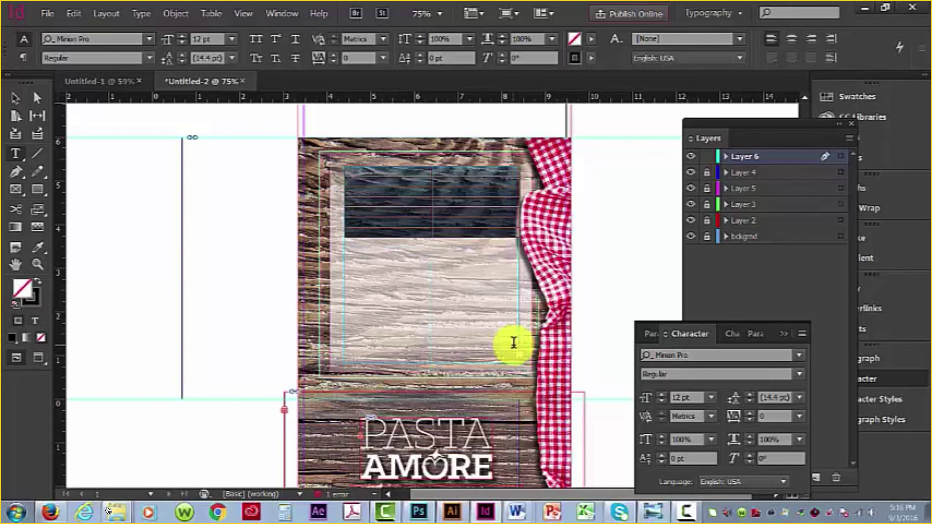
{"action": "left_click", "coordinate": [436, 310]}
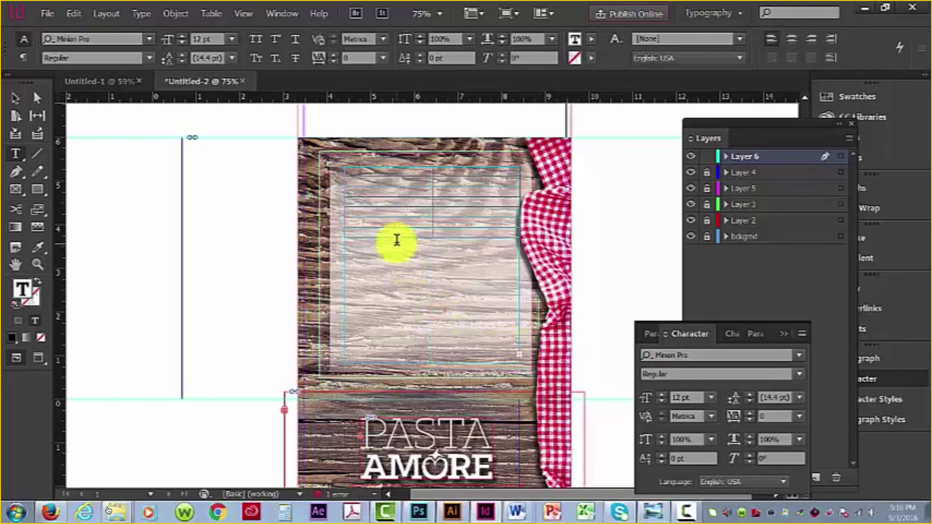
{"action": "left_click_drag", "start_coordinate": [396, 239], "coordinate": [391, 364]}
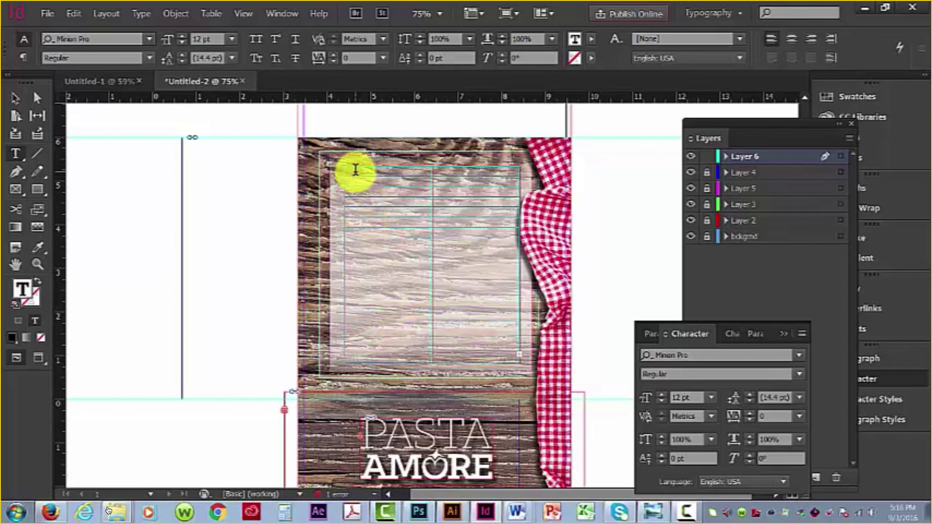
- Distribute all the table's rows evenly
{"action": "left_click_drag", "start_coordinate": [358, 173], "coordinate": [468, 316]}
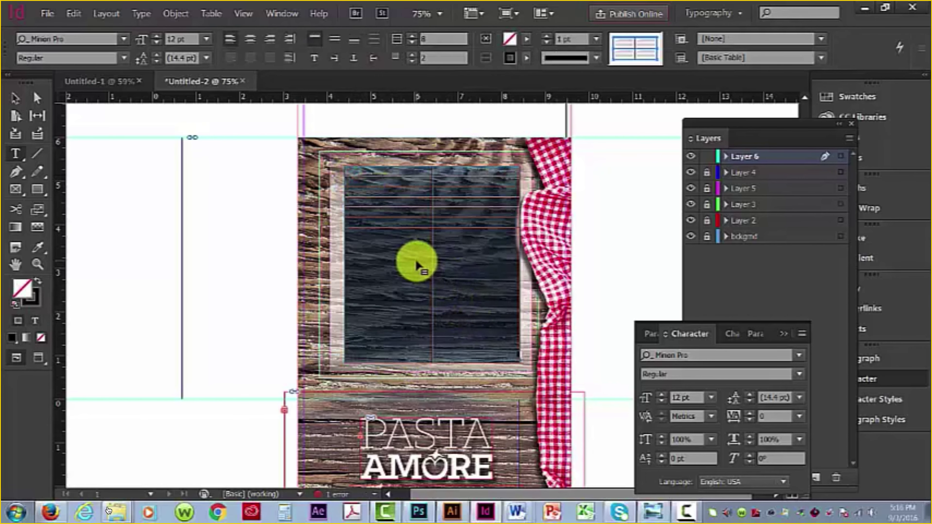
{"action": "right_click", "coordinate": [417, 264]}
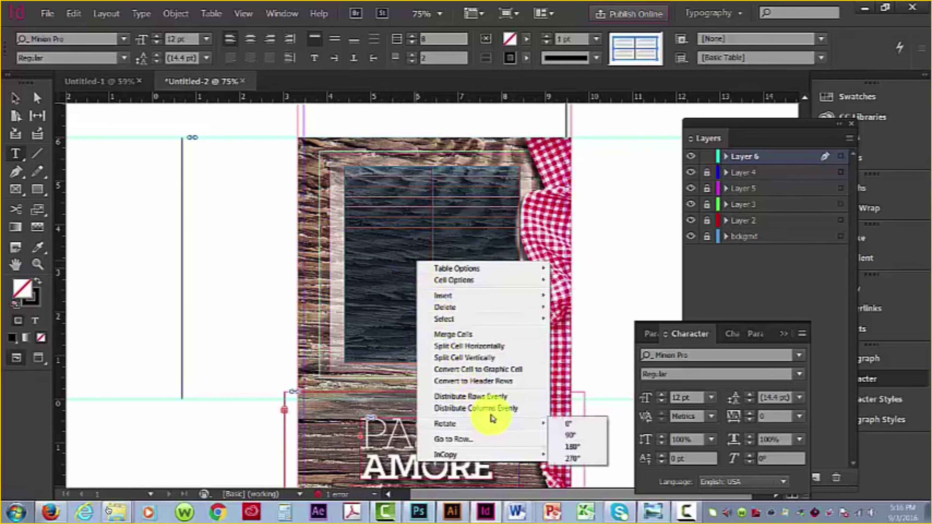
{"action": "left_click", "coordinate": [489, 400]}
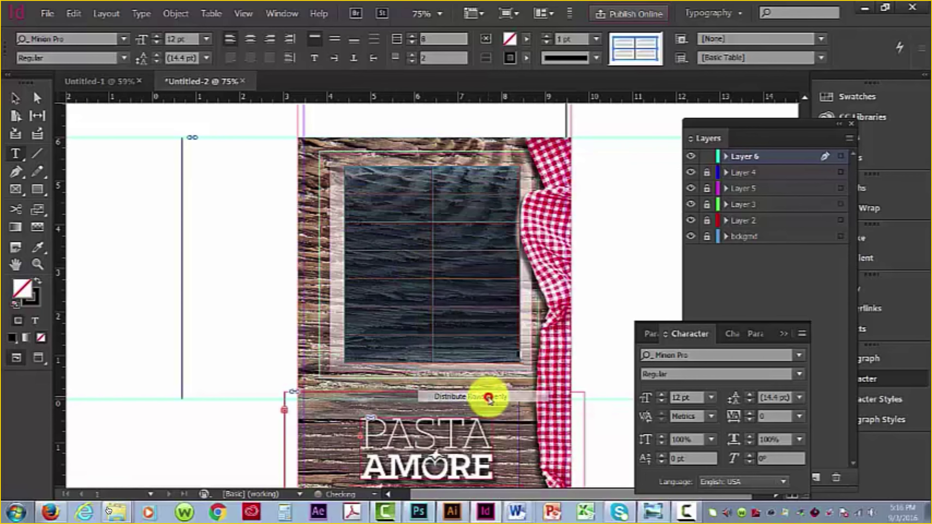
- Merge the two cells of the top row into one heading cell
{"action": "left_click", "coordinate": [407, 189]}
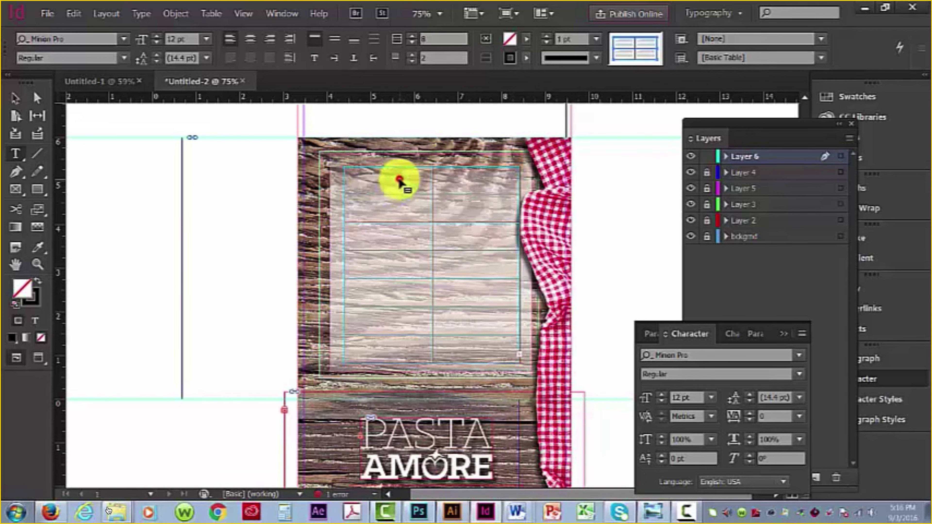
{"action": "left_click_drag", "start_coordinate": [385, 181], "coordinate": [472, 186]}
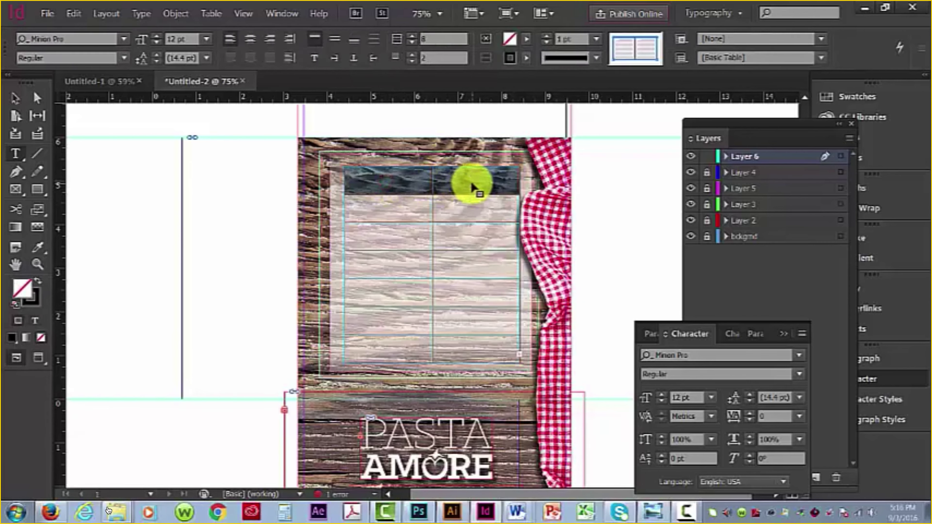
{"action": "right_click", "coordinate": [472, 187]}
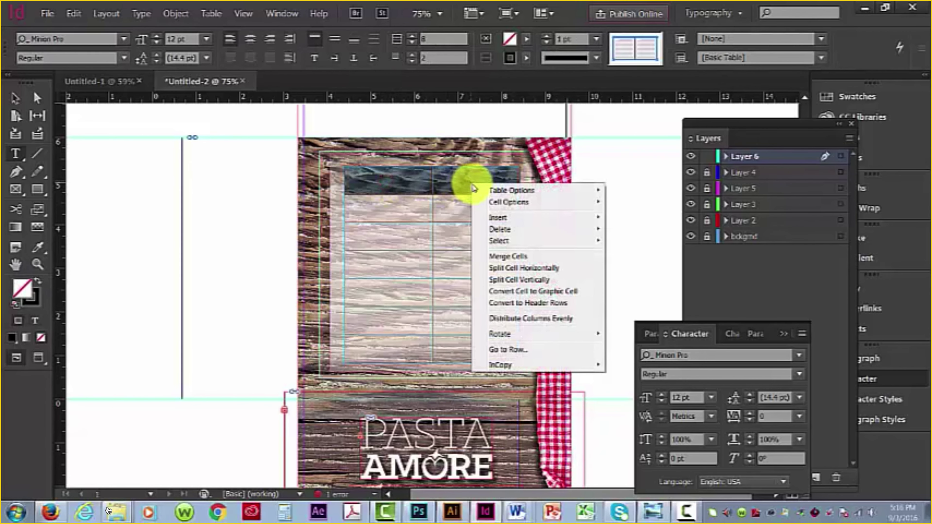
{"action": "left_click", "coordinate": [516, 262]}
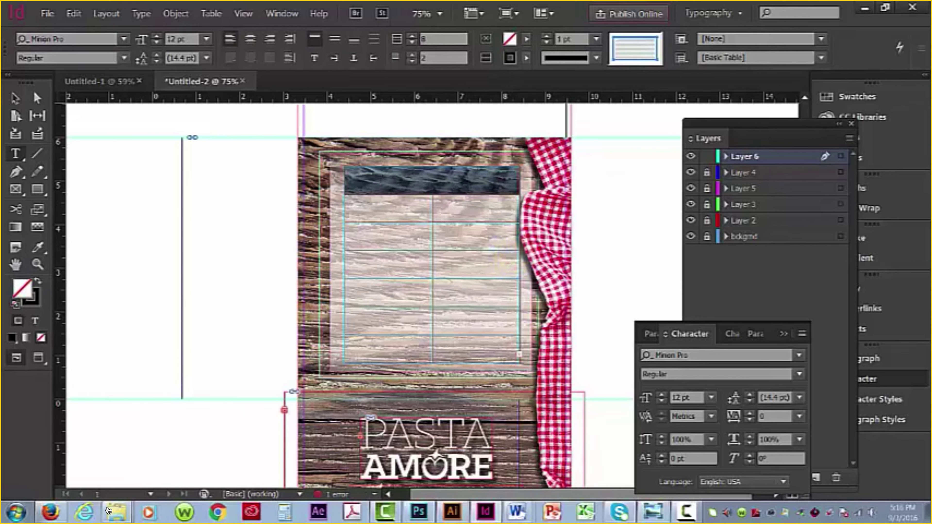
{"action": "left_click", "coordinate": [108, 510]}
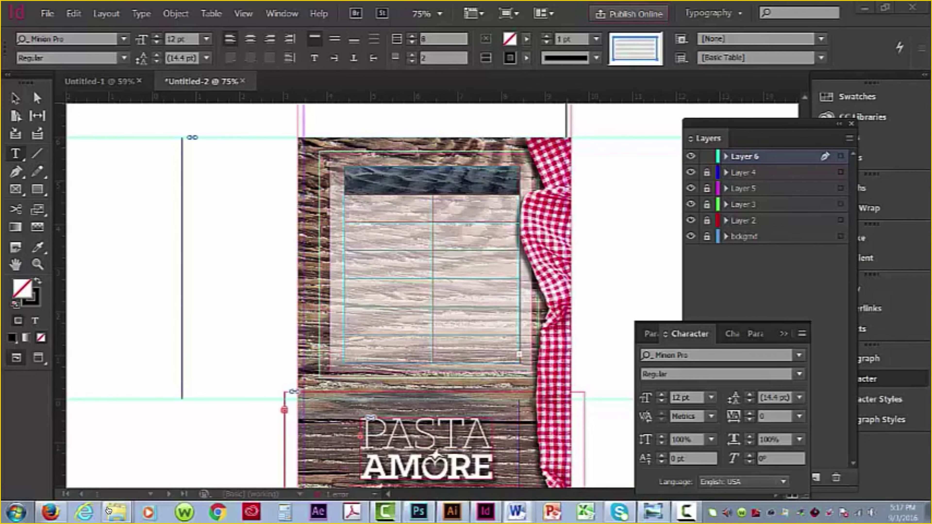
- Paste the copied Appetizers list, six items priced $8.00, into the table's top cell
{"action": "left_click", "coordinate": [434, 176]}
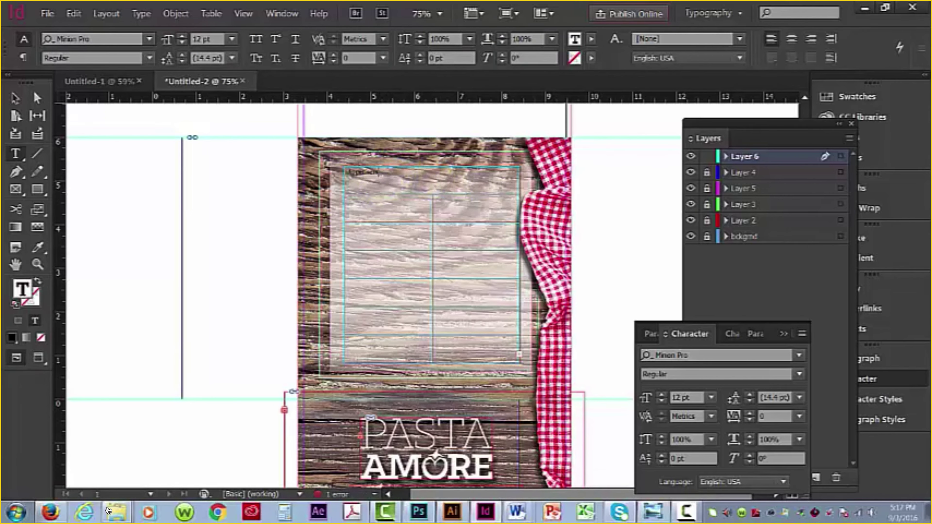
{"action": "left_click", "coordinate": [108, 510]}
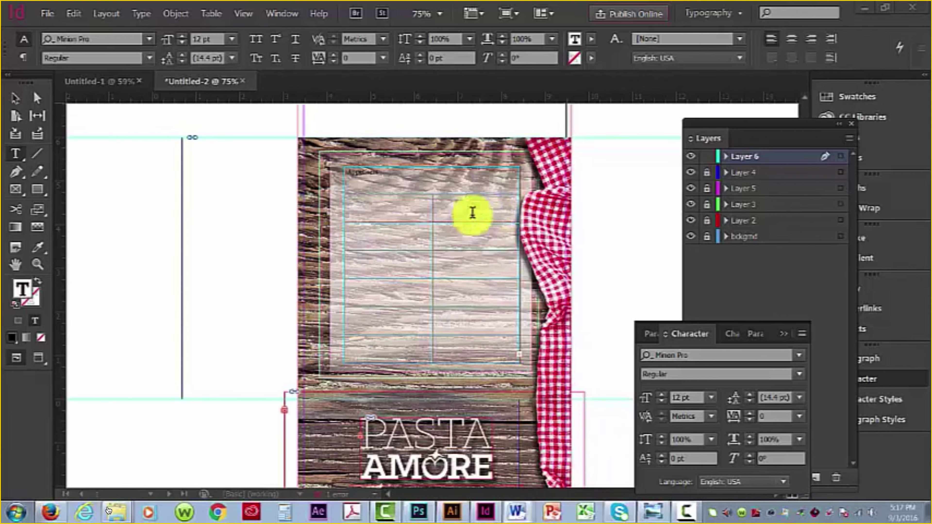
{"action": "left_click", "coordinate": [410, 211]}
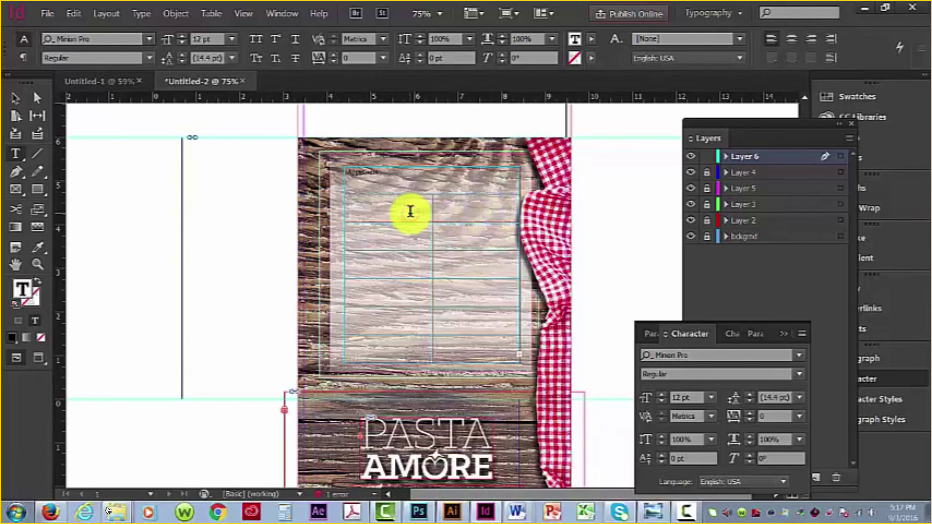
{"action": "type", "text": "Vegetable Tray"}
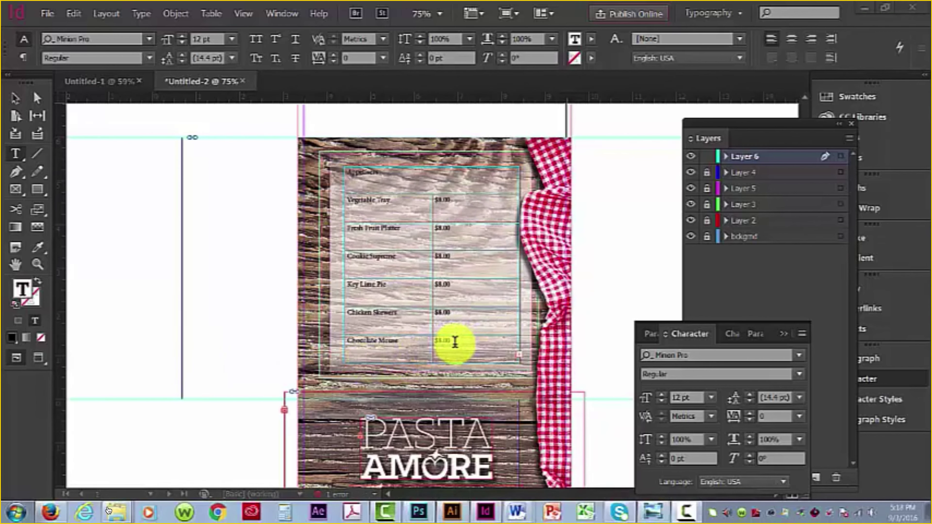
{"action": "left_click_drag", "start_coordinate": [455, 341], "coordinate": [436, 207]}
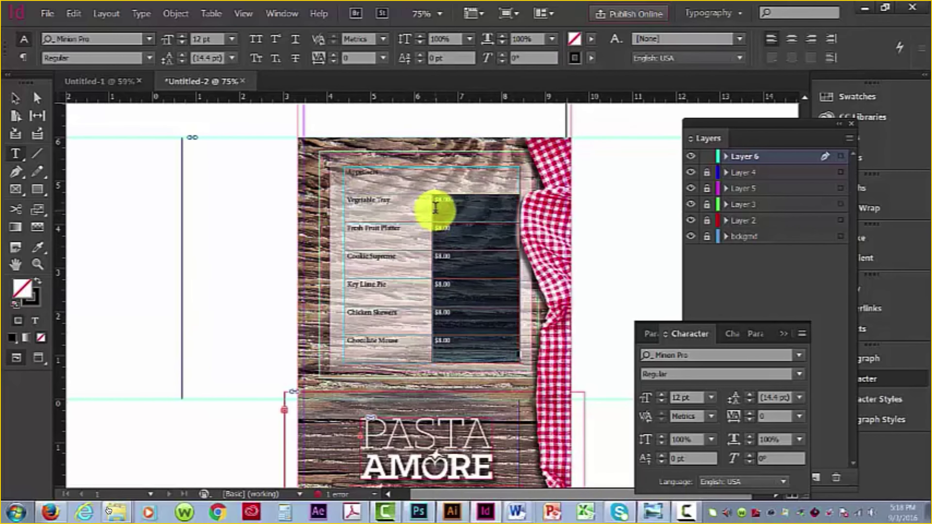
- Right-align the six $8.00 prices
{"action": "left_click", "coordinate": [271, 47]}
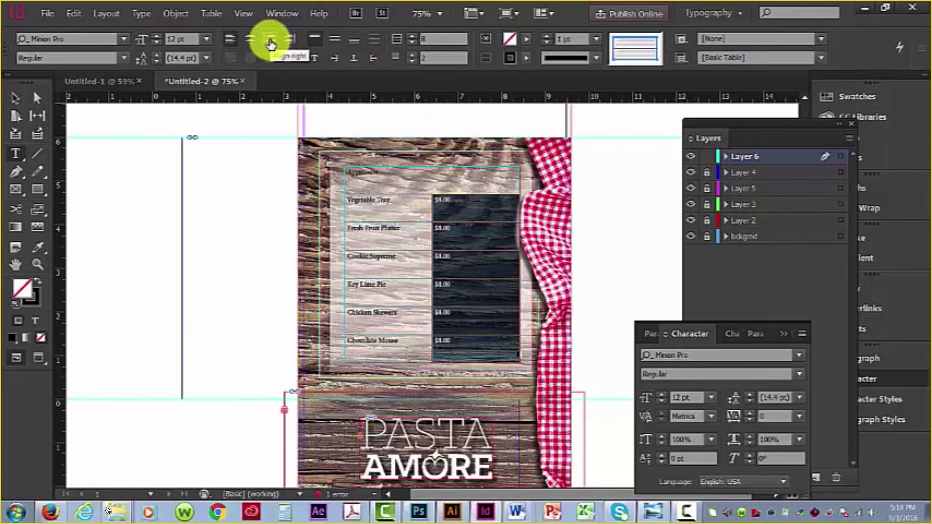
{"action": "left_click", "coordinate": [270, 41]}
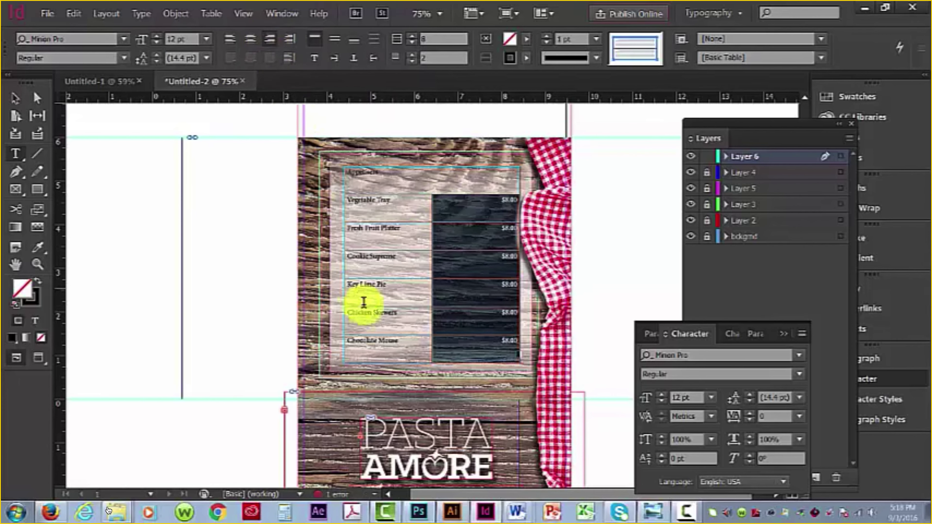
{"action": "left_click", "coordinate": [402, 346]}
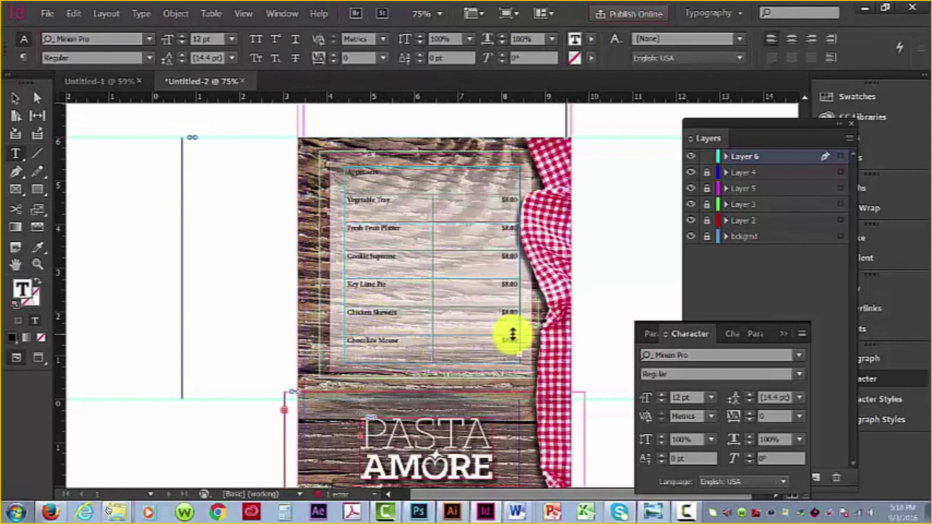
- Set all menu items and prices in Brush Script MT Italic at 18 pt
{"action": "left_click_drag", "start_coordinate": [518, 341], "coordinate": [361, 203]}
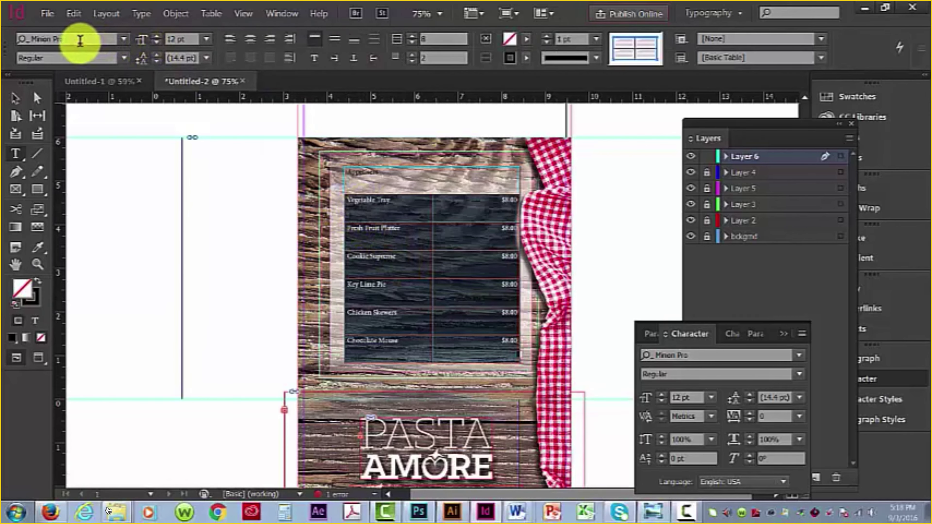
{"action": "left_click", "coordinate": [56, 39]}
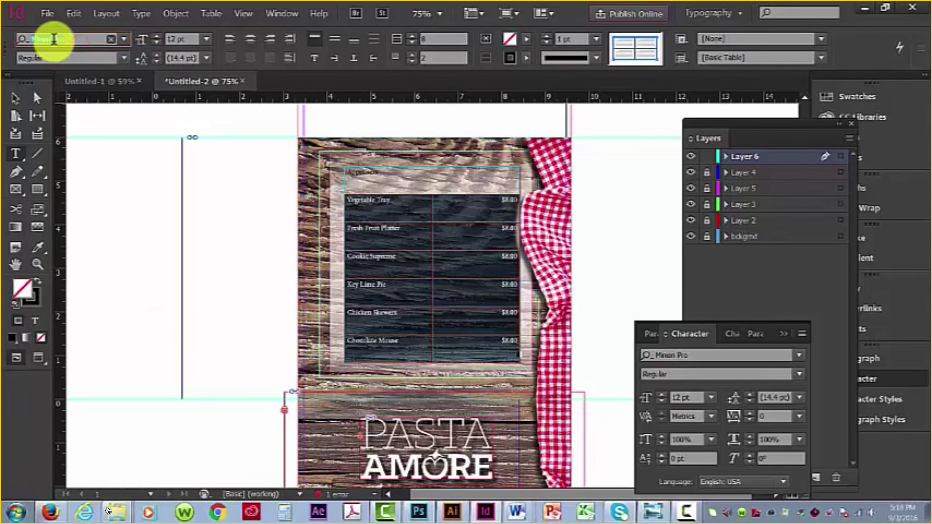
{"action": "type", "text": "Brush"}
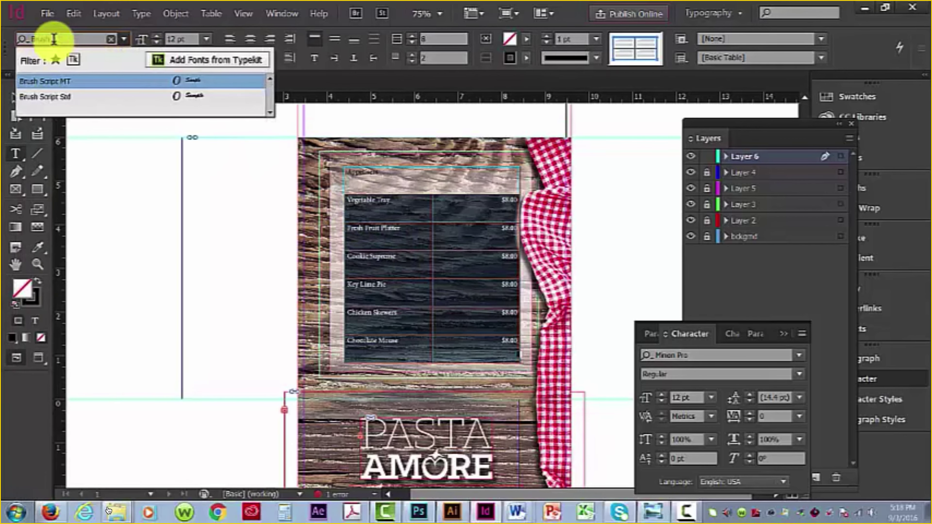
{"action": "left_click", "coordinate": [46, 81]}
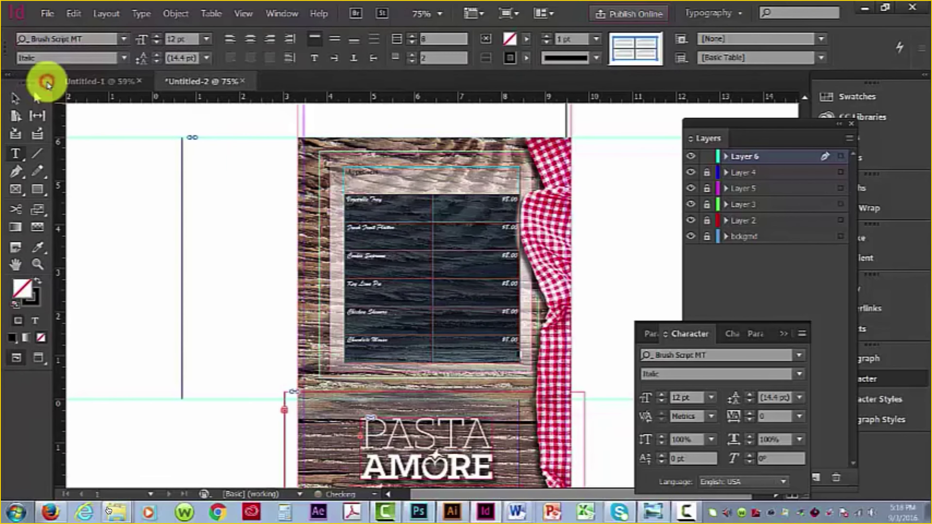
{"action": "left_click", "coordinate": [207, 38]}
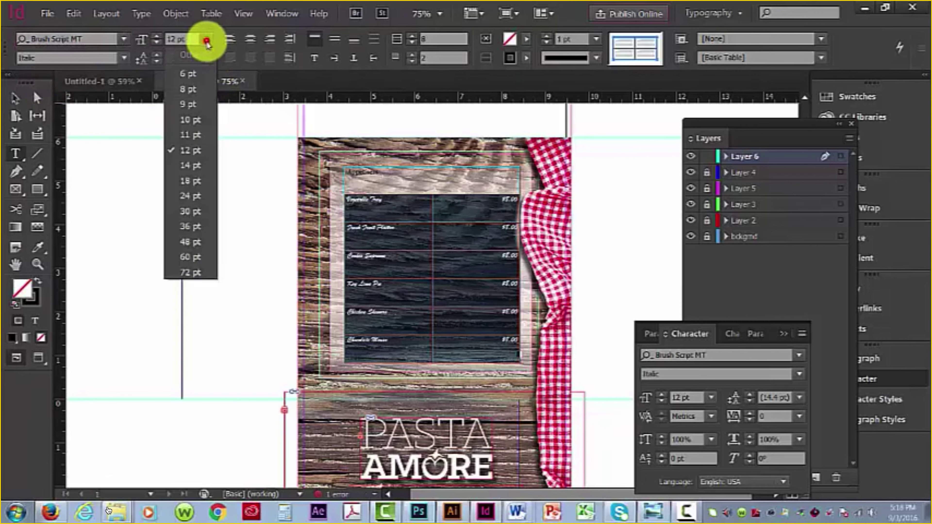
{"action": "left_click", "coordinate": [190, 181]}
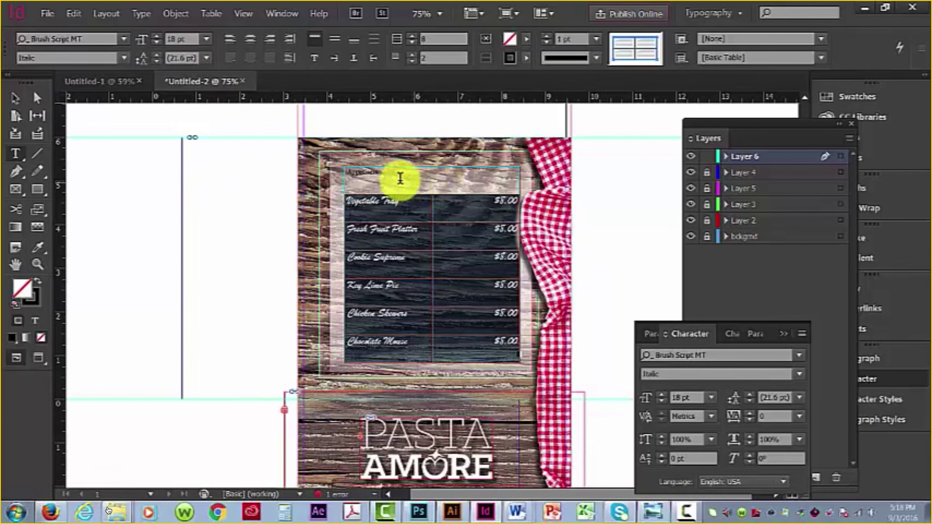
{"action": "left_click", "coordinate": [381, 171]}
{"action": "left_click_drag", "start_coordinate": [381, 171], "coordinate": [344, 171]}
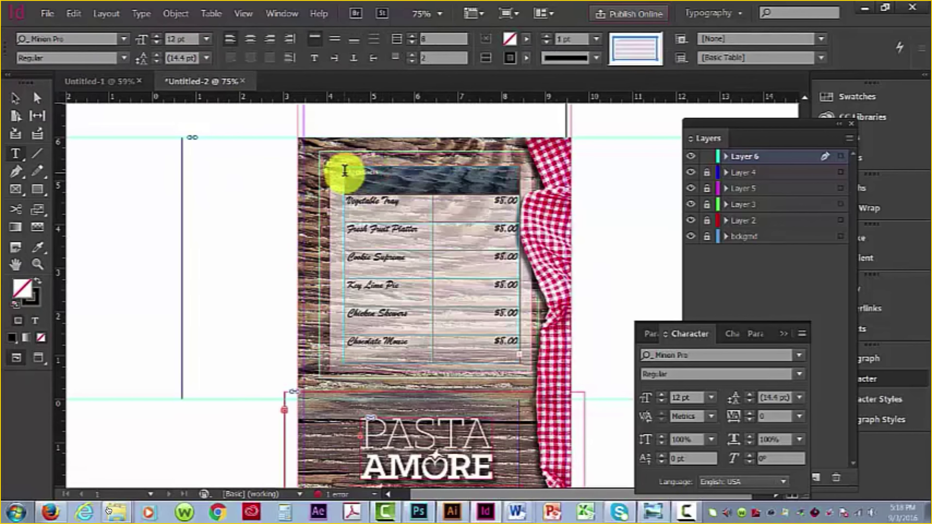
- Center the Appetisers heading and set it in Brush Script MT
{"action": "left_click", "coordinate": [366, 168]}
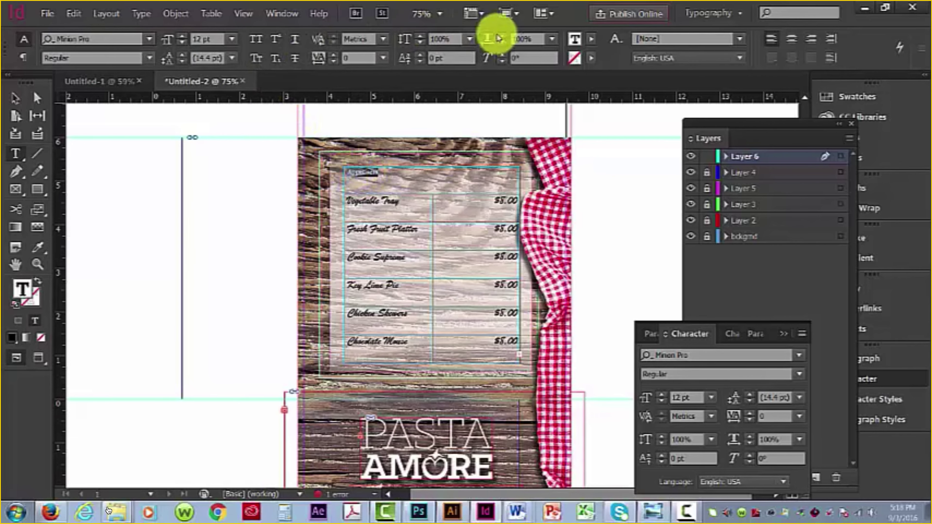
{"action": "left_click", "coordinate": [793, 39]}
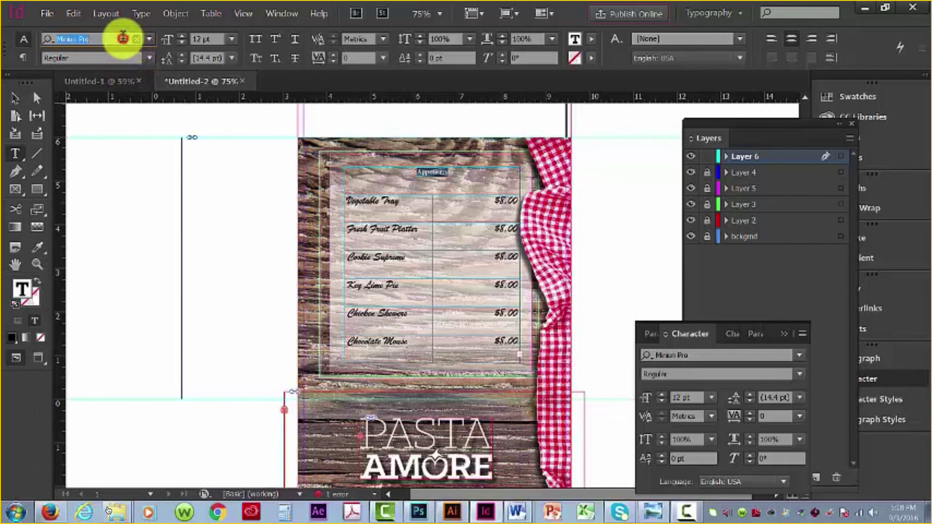
{"action": "type", "text": "Brush"}
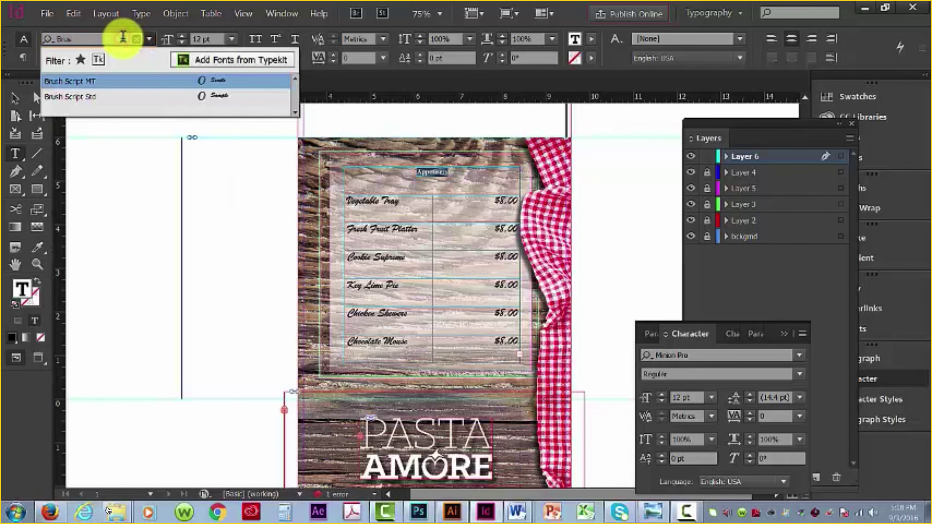
{"action": "left_click", "coordinate": [73, 82]}
- Enlarge the Appetisers heading to 48 pt and deselect the frame
{"action": "left_click", "coordinate": [232, 38]}
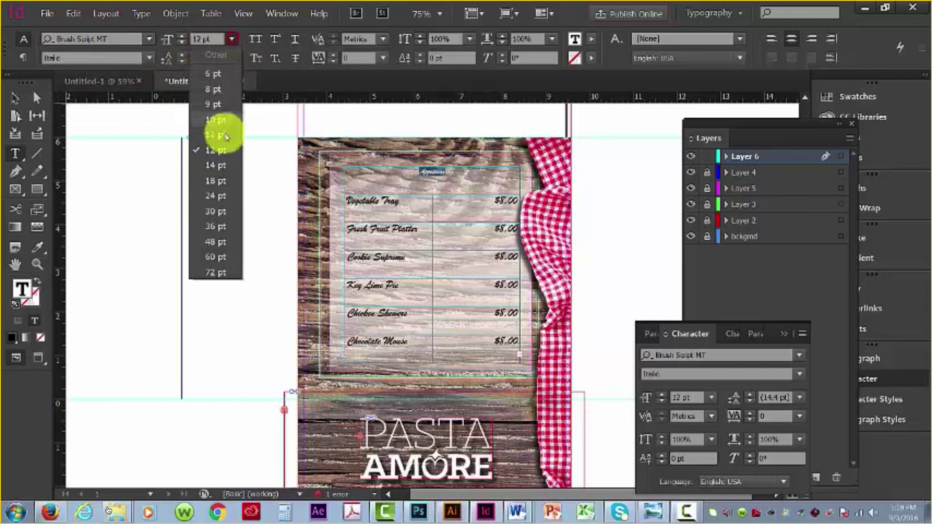
{"action": "left_click", "coordinate": [208, 225]}
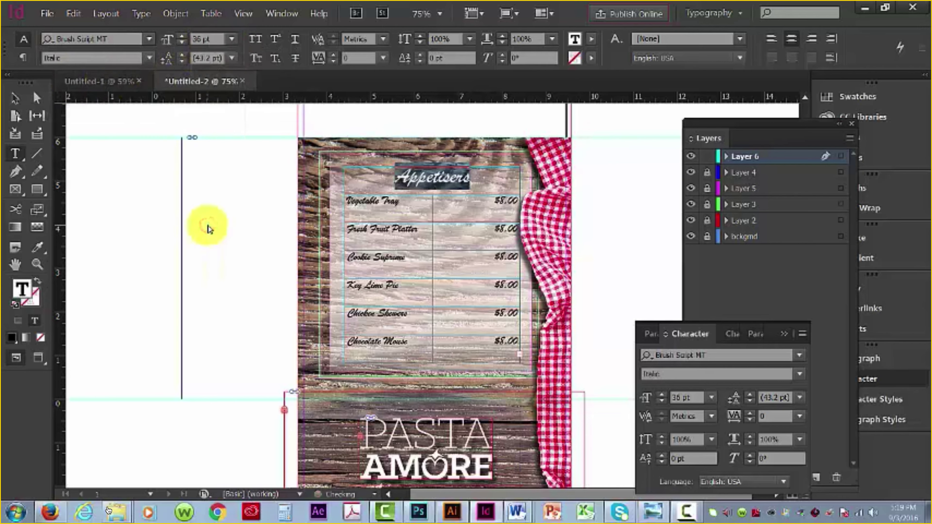
{"action": "left_click", "coordinate": [232, 38]}
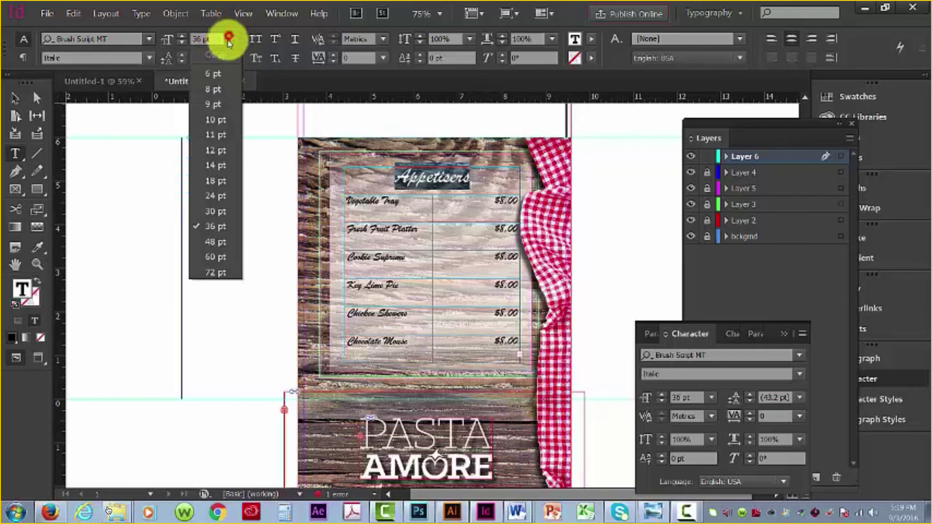
{"action": "left_click", "coordinate": [208, 242]}
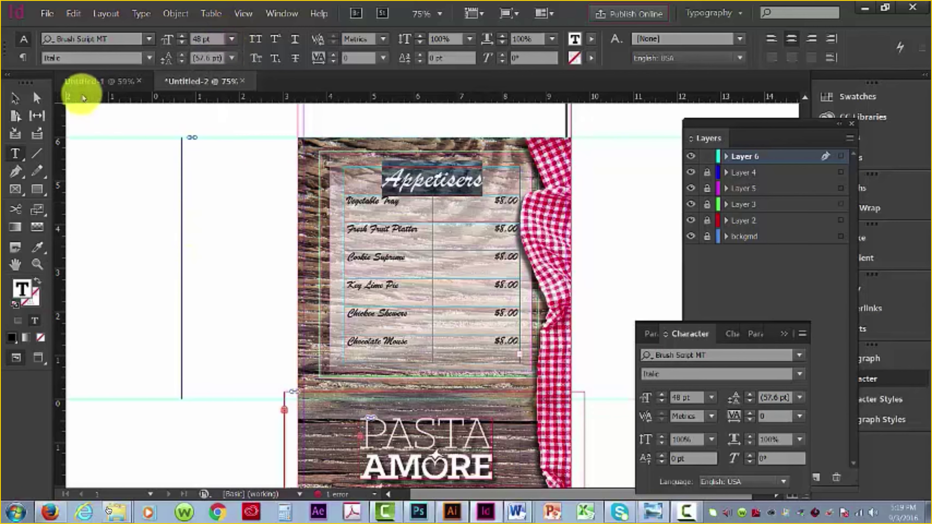
{"action": "left_click", "coordinate": [15, 98]}
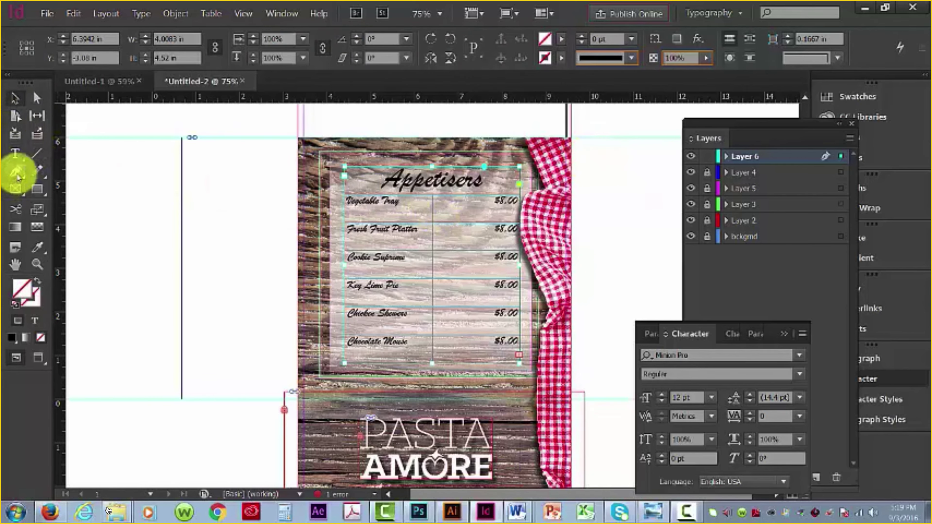
{"action": "left_click", "coordinate": [141, 121]}
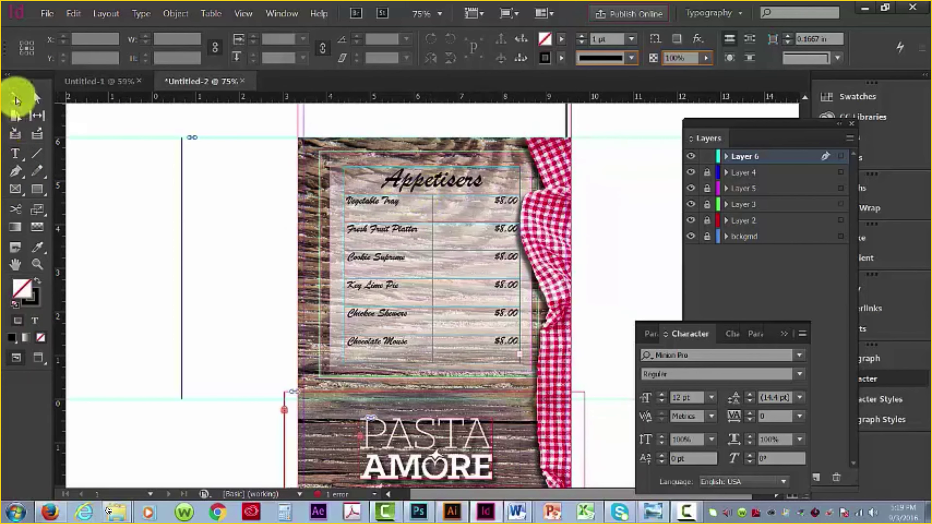
{"action": "left_click", "coordinate": [15, 161]}
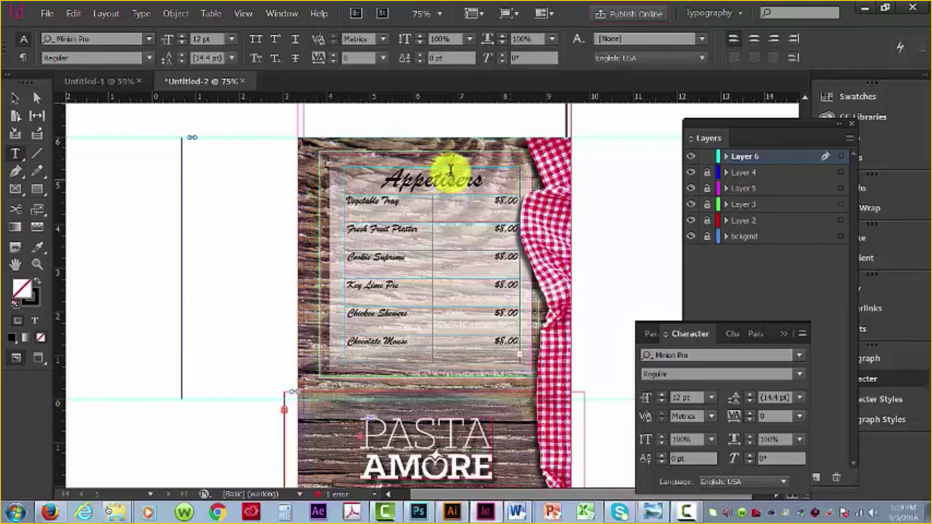
- Set the stroke colour of all table cells to None to remove the borders
{"action": "left_click_drag", "start_coordinate": [370, 179], "coordinate": [510, 347]}
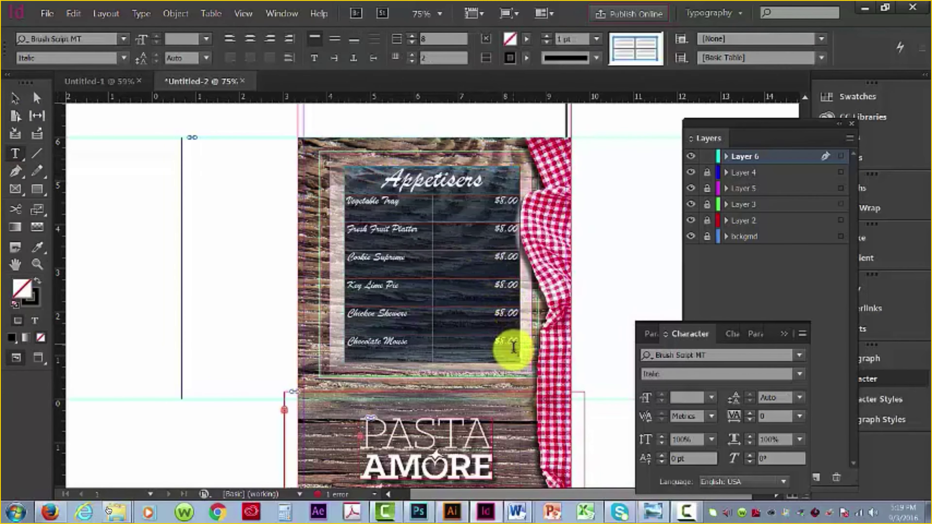
{"action": "right_click", "coordinate": [454, 265]}
{"action": "mouse_move", "coordinate": [480, 284]}
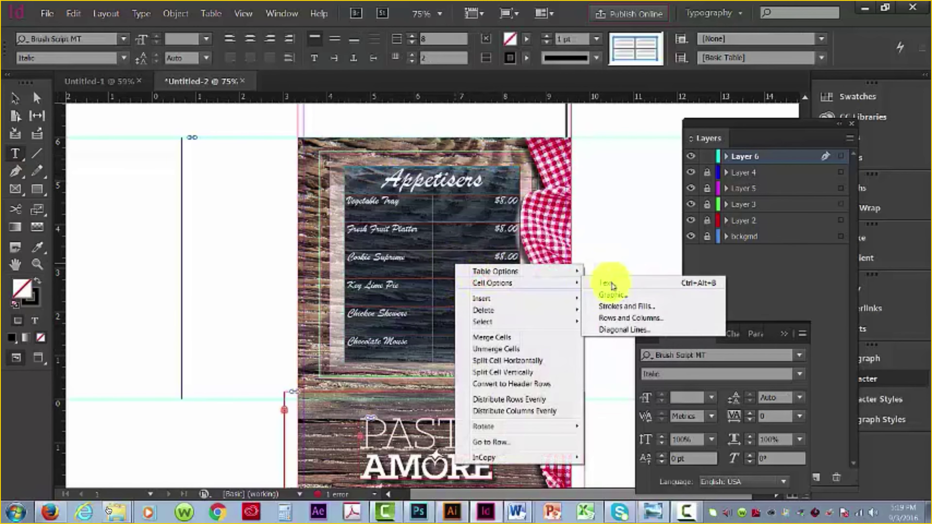
{"action": "left_click", "coordinate": [612, 306]}
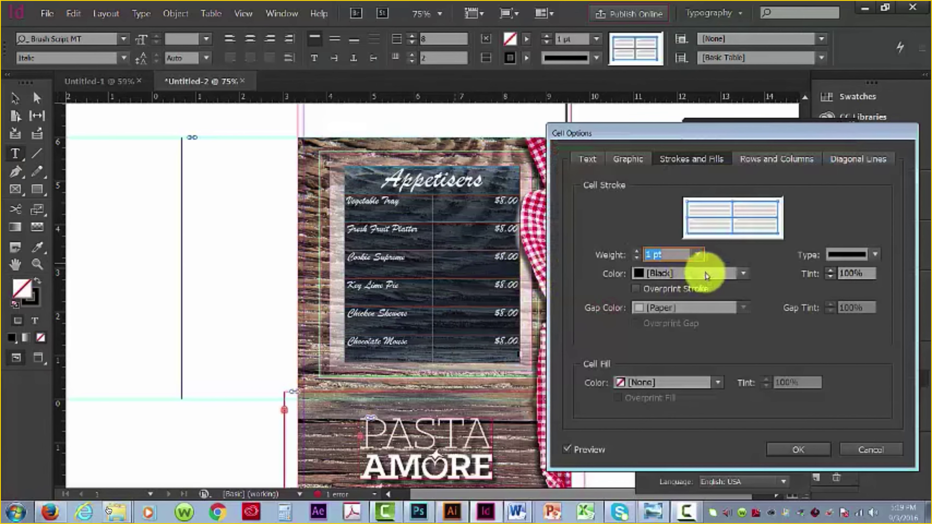
{"action": "left_click", "coordinate": [741, 287]}
{"action": "left_click", "coordinate": [712, 291]}
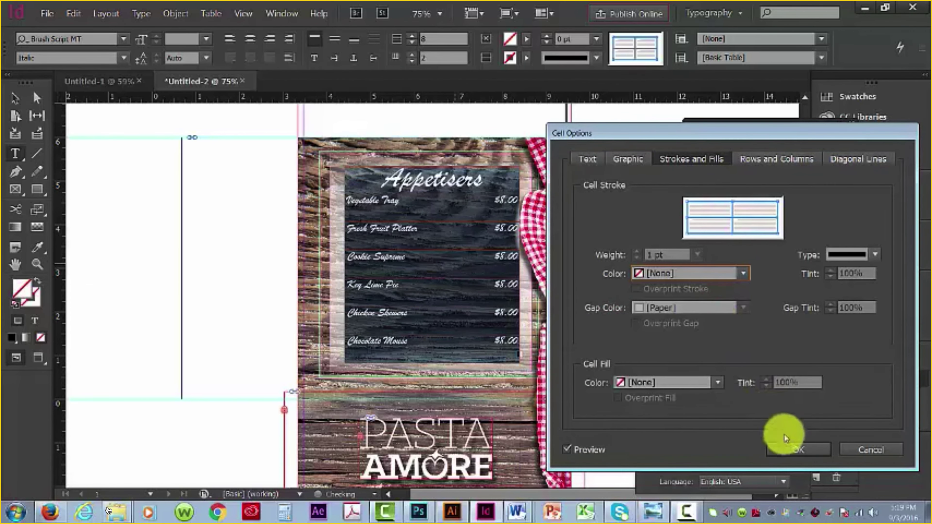
{"action": "left_click", "coordinate": [796, 448]}
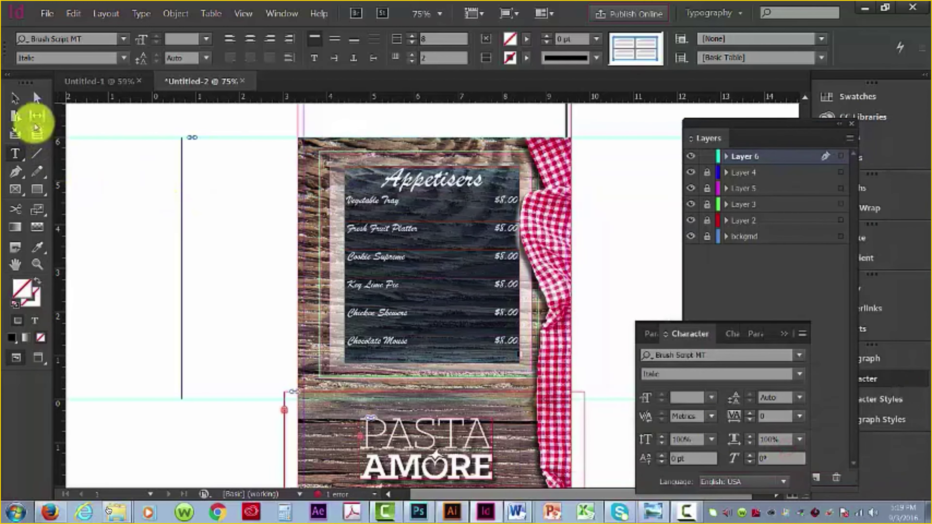
- Deselect the menu frame and switch to Preview mode with W
{"action": "left_click", "coordinate": [16, 97]}
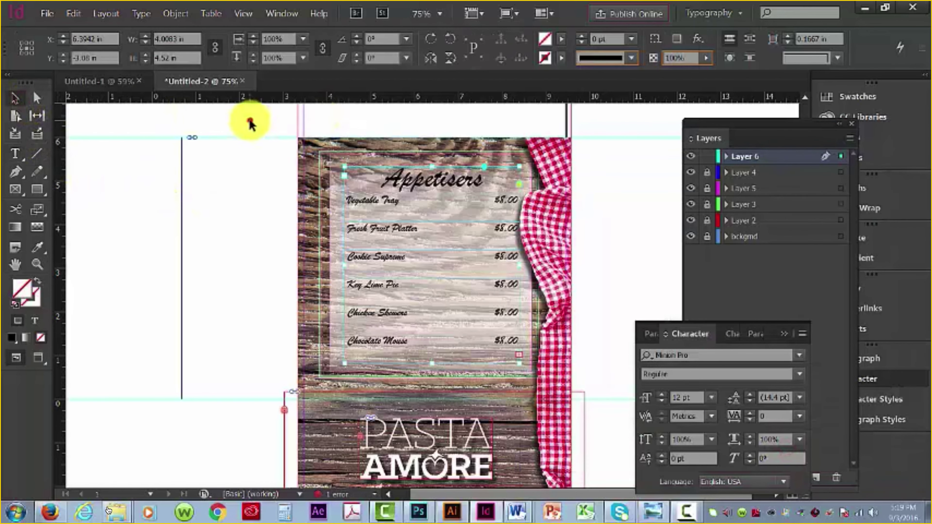
{"action": "left_click", "coordinate": [250, 123]}
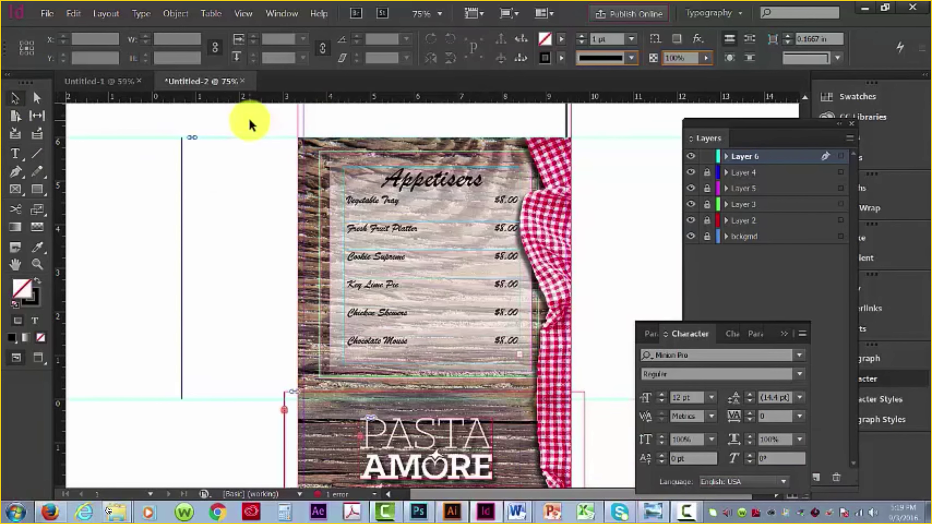
{"action": "key", "text": "w"}
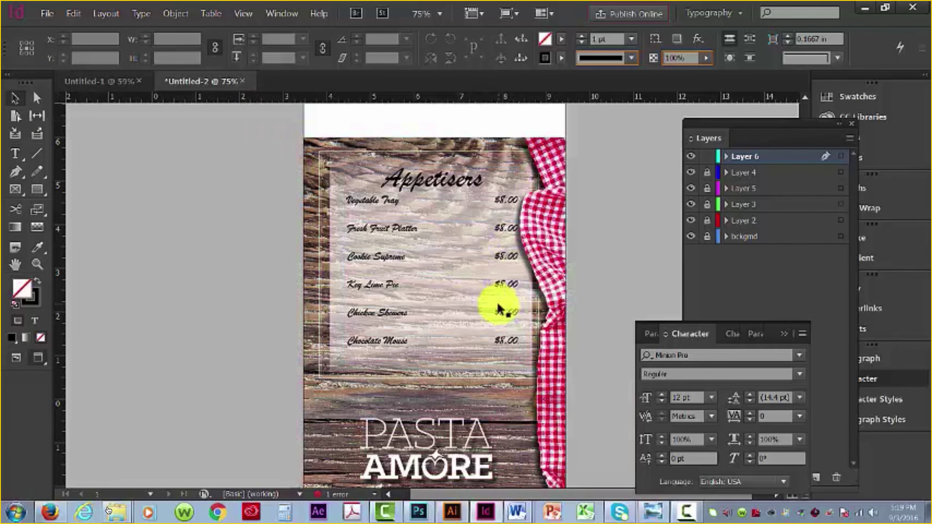
- Zoom to 125% and draw a line from Vegetable Tray to its $8.00 price
{"action": "left_click", "coordinate": [426, 220], "text": "ctrl"}
{"action": "left_click_drag", "start_coordinate": [454, 311], "coordinate": [413, 271]}
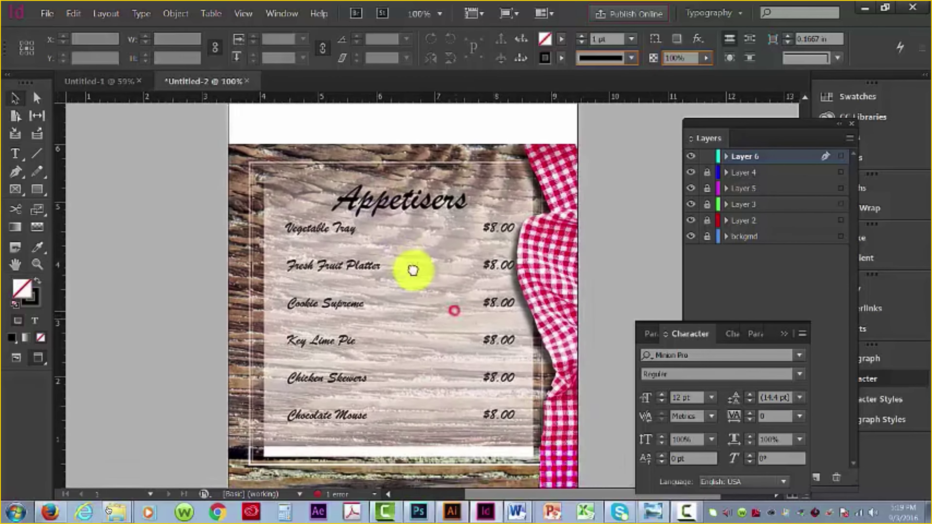
{"action": "left_click", "coordinate": [402, 249], "text": "ctrl"}
{"action": "left_click_drag", "start_coordinate": [456, 325], "coordinate": [327, 283]}
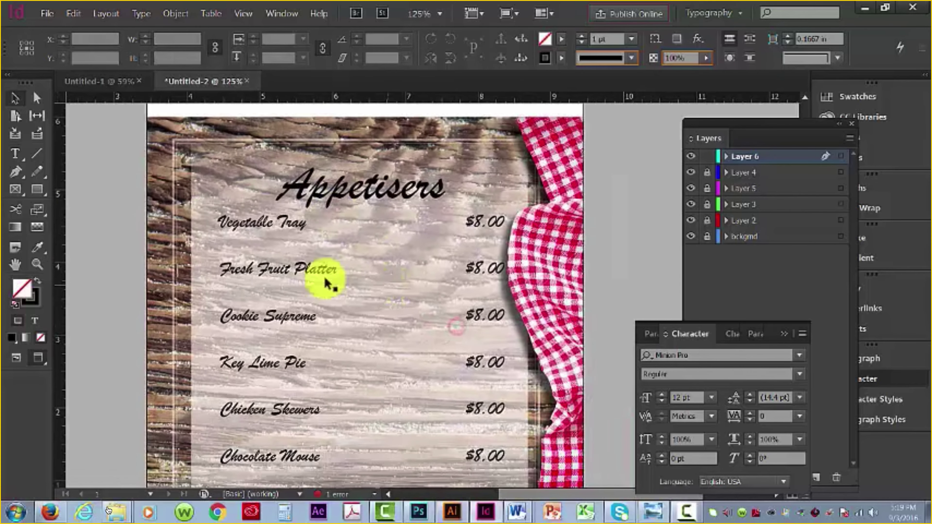
{"action": "left_click", "coordinate": [37, 153]}
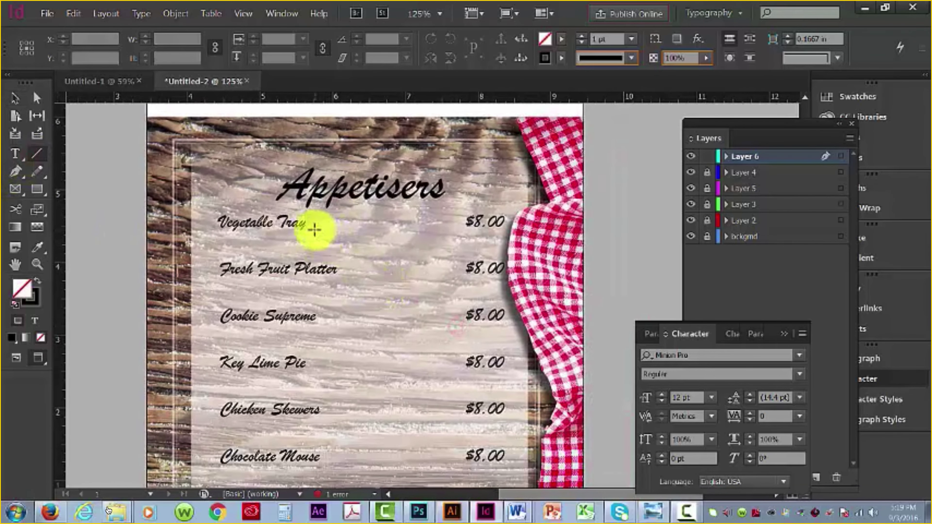
{"action": "left_click_drag", "start_coordinate": [312, 225], "coordinate": [454, 225]}
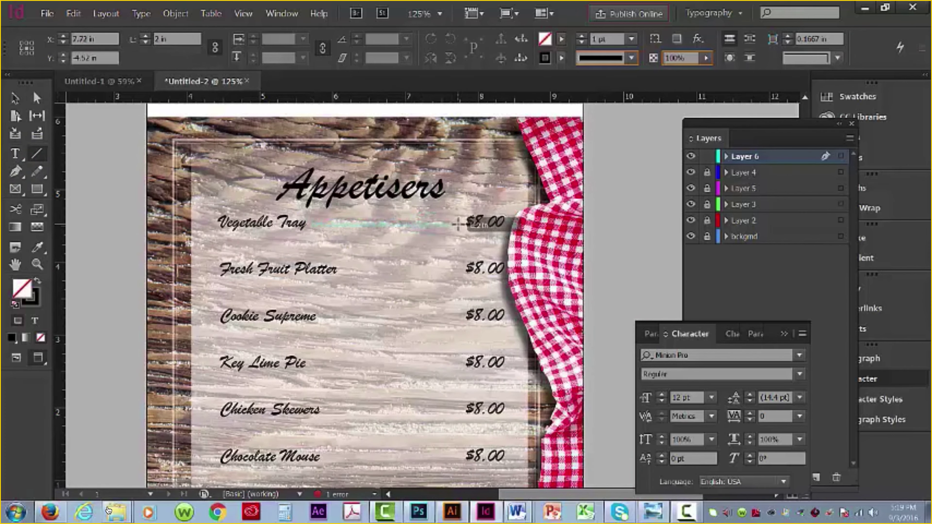
{"action": "left_click_drag", "start_coordinate": [457, 224], "coordinate": [458, 224]}
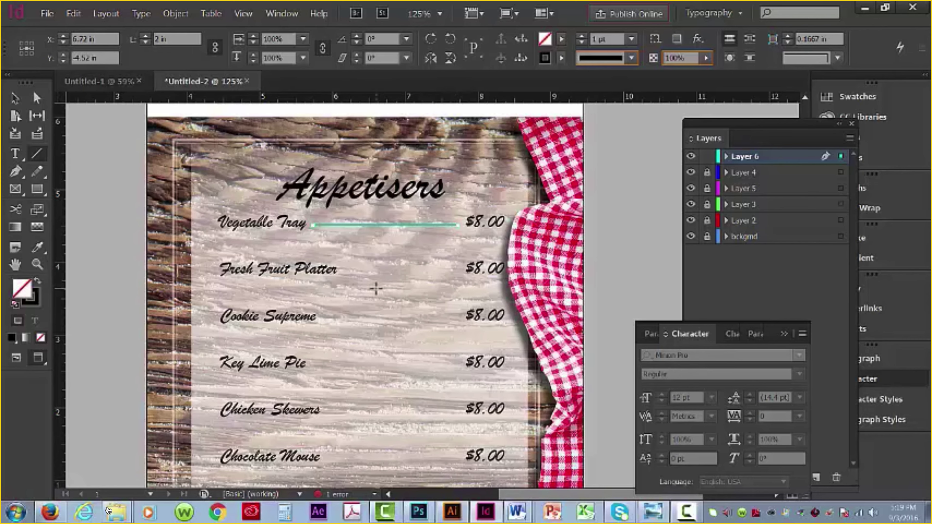
- Give the line a 2 pt Japanese Dots stroke, then deselect it
{"action": "left_click", "coordinate": [40, 301]}
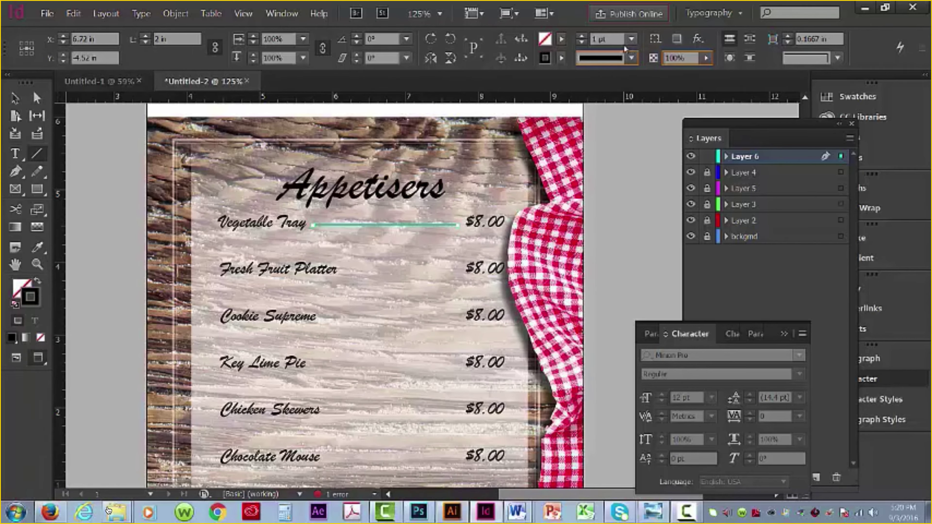
{"action": "left_click", "coordinate": [582, 36]}
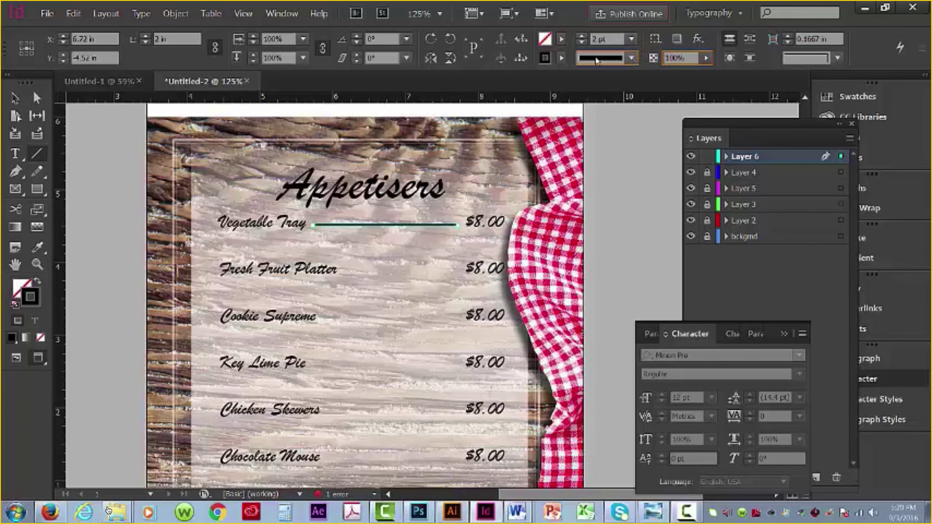
{"action": "left_click", "coordinate": [632, 58]}
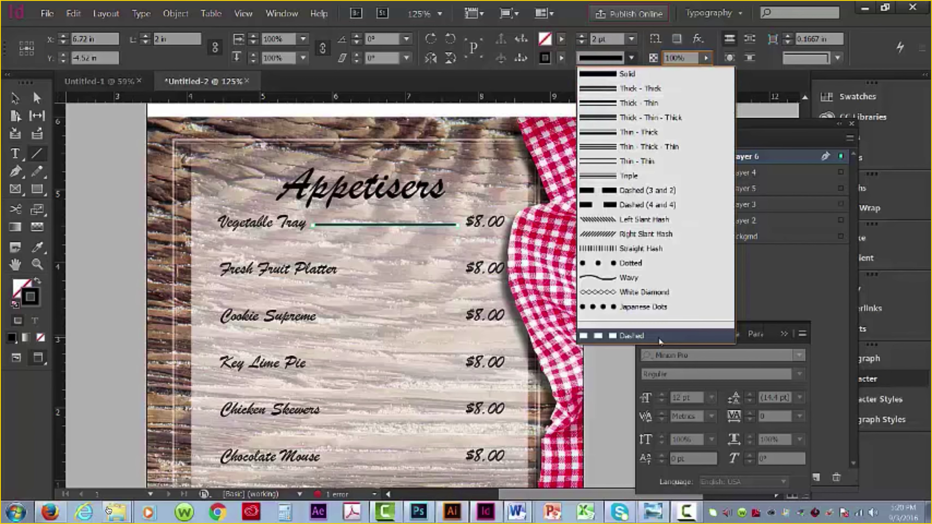
{"action": "left_click", "coordinate": [651, 314]}
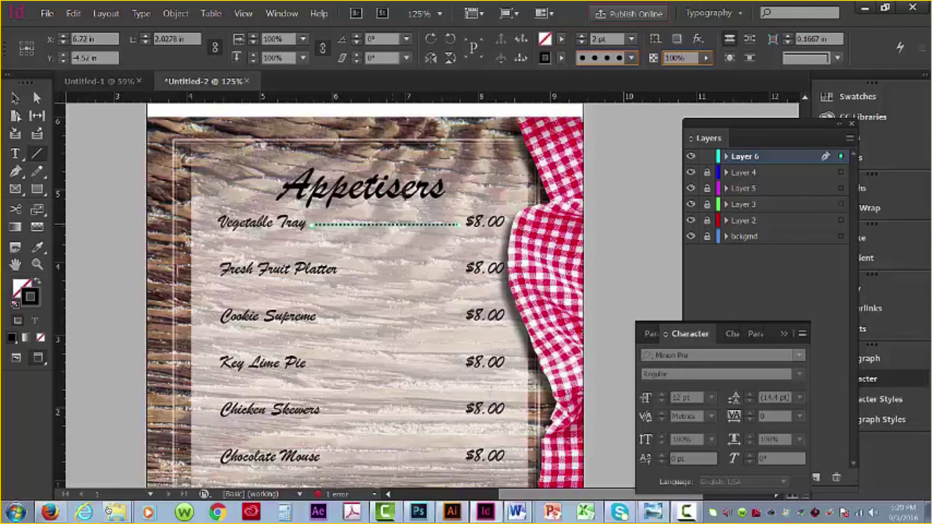
{"action": "left_click", "coordinate": [15, 98]}
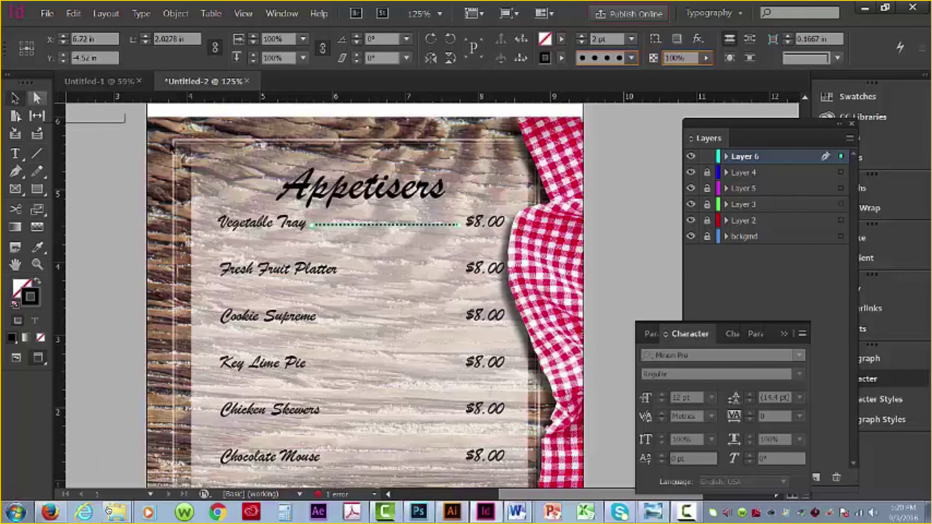
{"action": "left_click", "coordinate": [125, 175]}
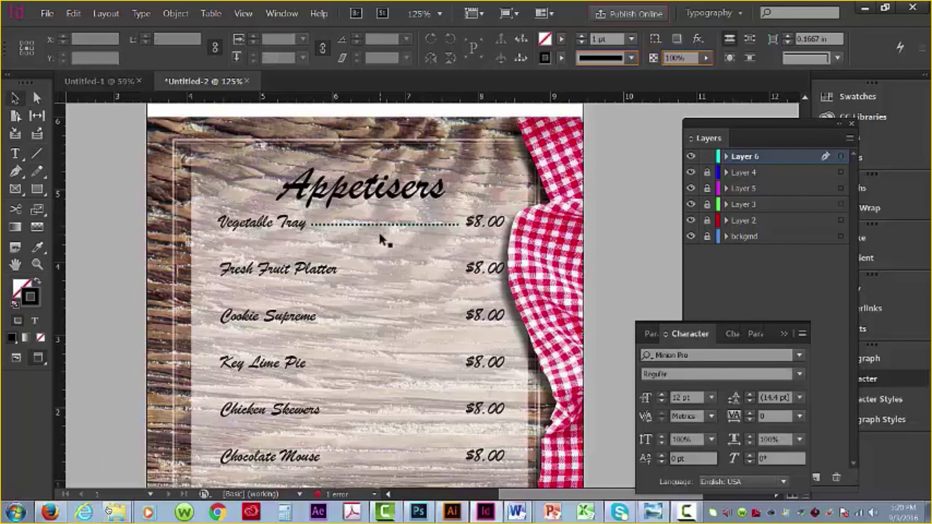
{"action": "key", "text": "ctrl+equal"}
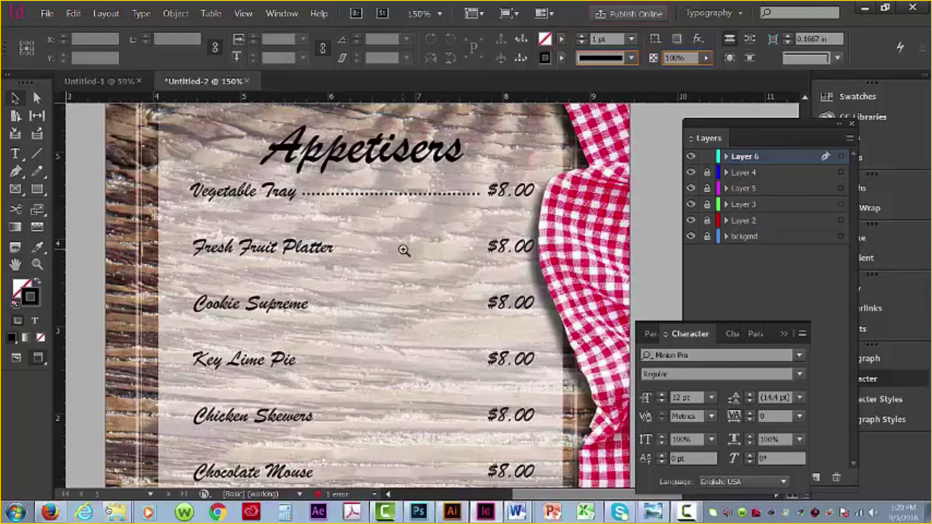
- Copy the dotted leader down to the other items, trimming each to clear its text
{"action": "left_click", "coordinate": [407, 201]}
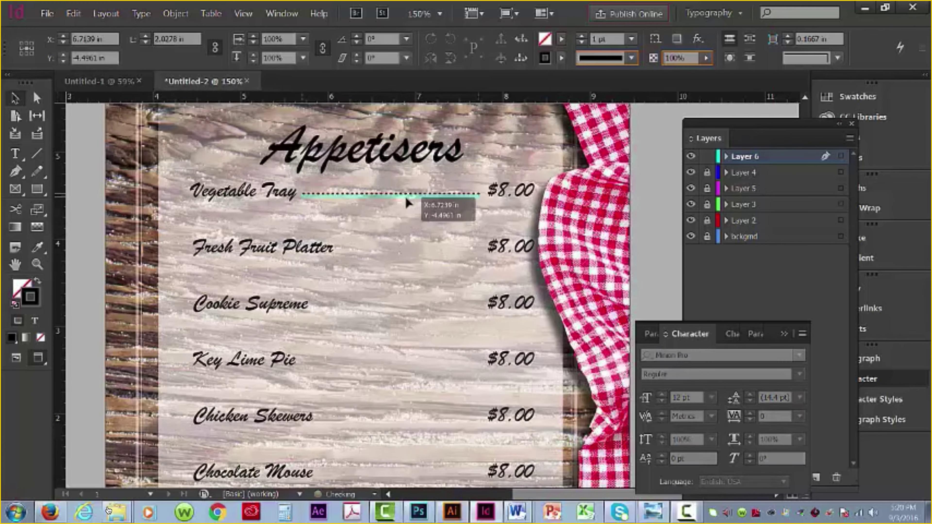
{"action": "left_click_drag", "start_coordinate": [407, 199], "coordinate": [404, 256]}
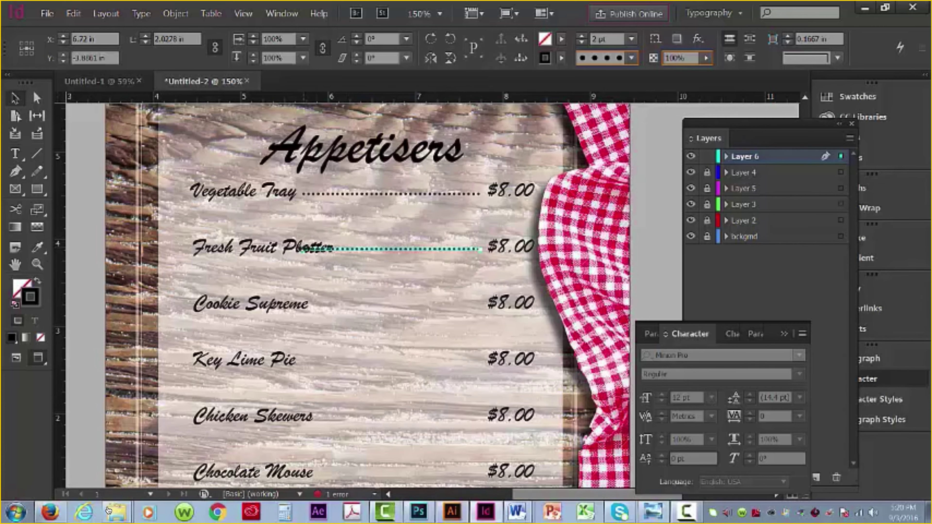
{"action": "left_click_drag", "start_coordinate": [300, 250], "coordinate": [345, 250]}
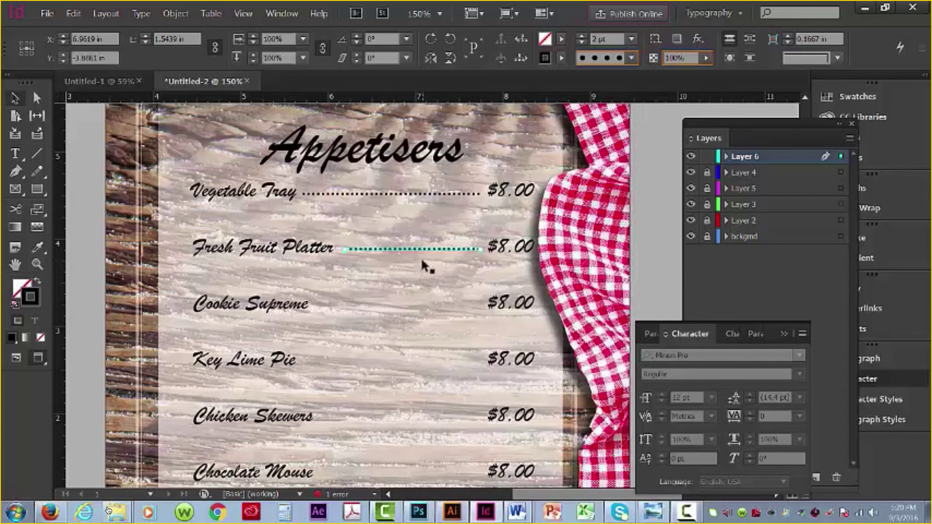
{"action": "left_click", "coordinate": [415, 195]}
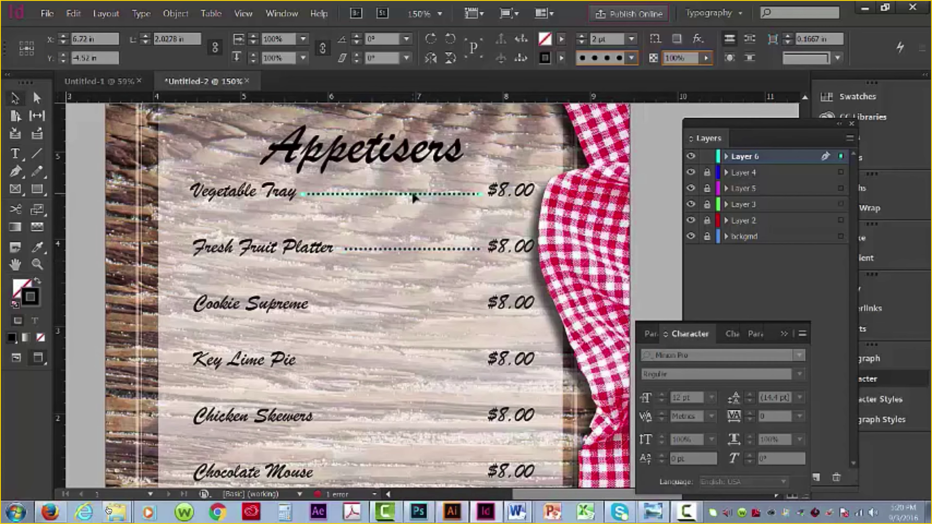
{"action": "left_click_drag", "start_coordinate": [413, 198], "coordinate": [417, 312]}
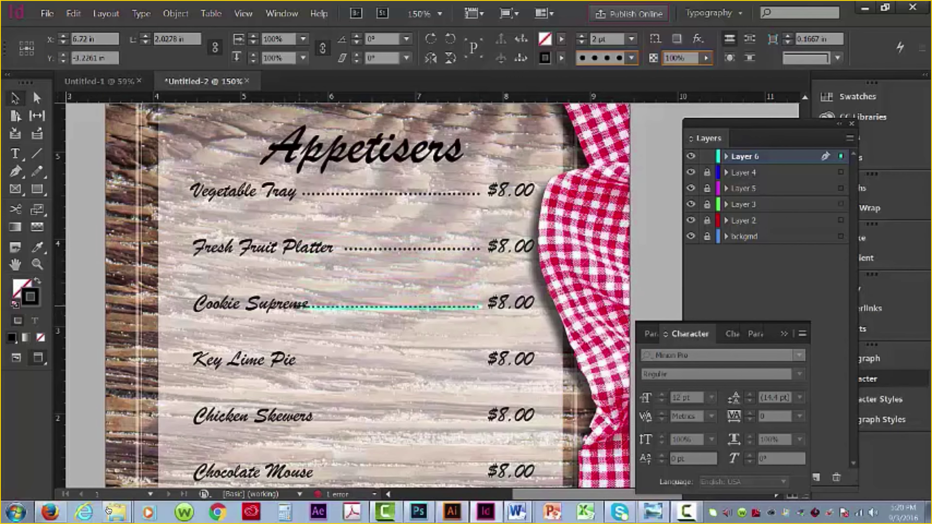
{"action": "left_click_drag", "start_coordinate": [307, 307], "coordinate": [322, 308]}
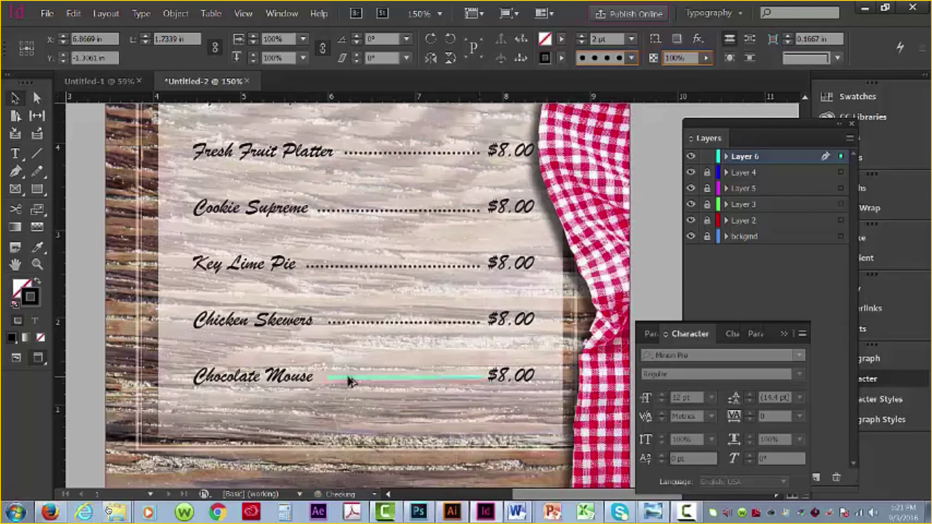
{"action": "left_click_drag", "start_coordinate": [328, 378], "coordinate": [321, 378]}
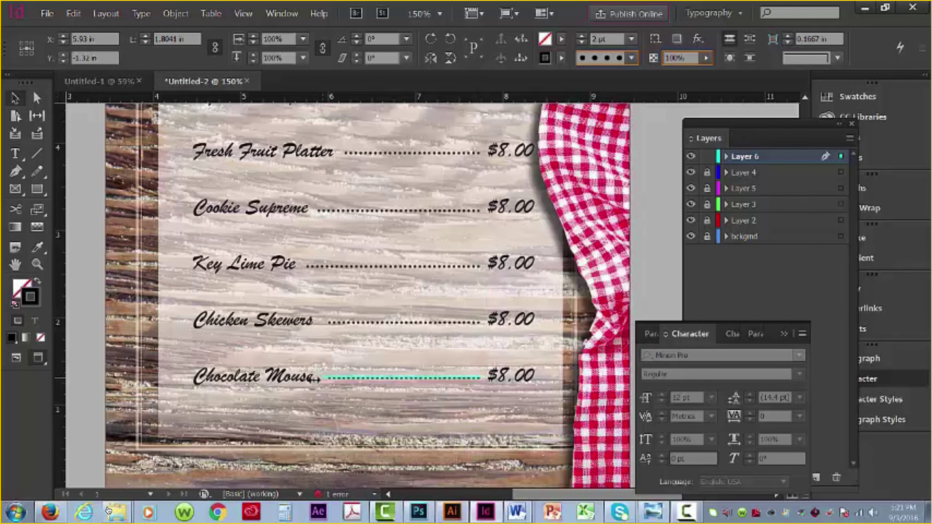
{"action": "left_click", "coordinate": [81, 168]}
{"action": "key", "text": "ctrl+minus"}
{"action": "key", "text": "ctrl+minus"}
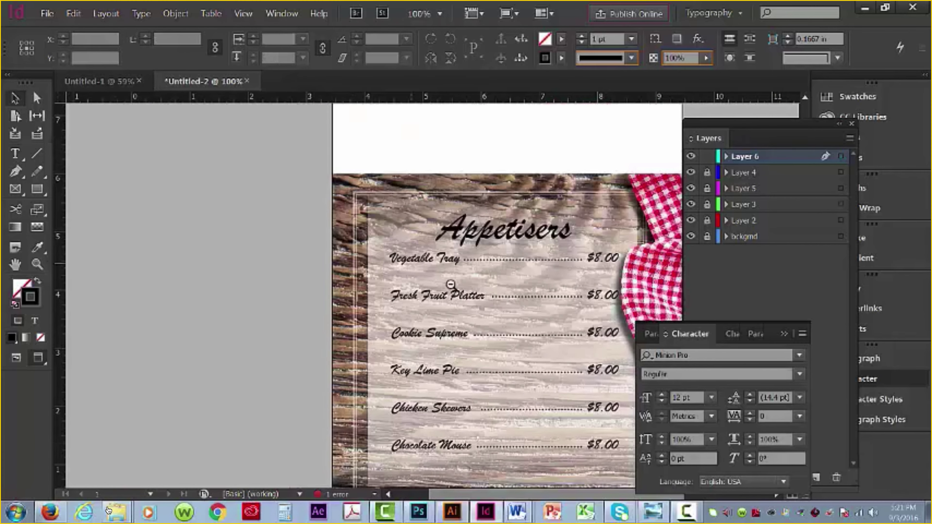
- Unlock Layers 4 and 5 and make Layer 5 the working layer
{"action": "left_click_drag", "start_coordinate": [555, 320], "coordinate": [425, 250]}
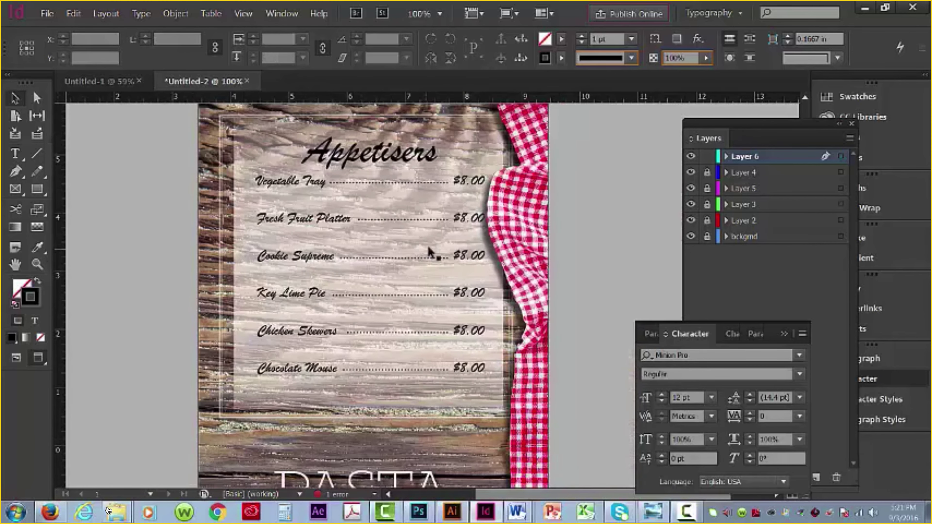
{"action": "left_click", "coordinate": [706, 172]}
{"action": "left_click", "coordinate": [690, 172]}
{"action": "left_click", "coordinate": [690, 172]}
{"action": "left_click", "coordinate": [707, 189]}
{"action": "left_click", "coordinate": [776, 189]}
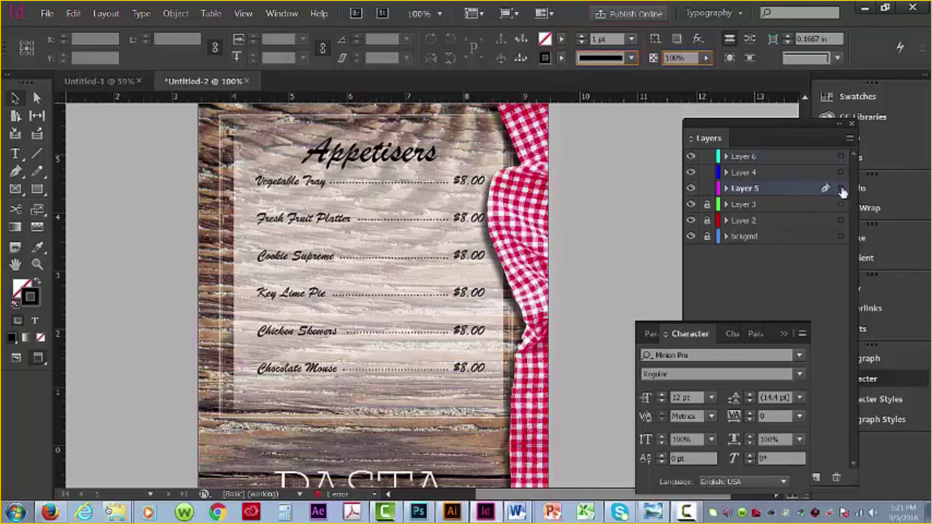
- Raise the Layer 5 panel's opacity from 74% to 88%, then zoom to 50%
{"action": "left_click", "coordinate": [840, 189]}
{"action": "left_click", "coordinate": [706, 58]}
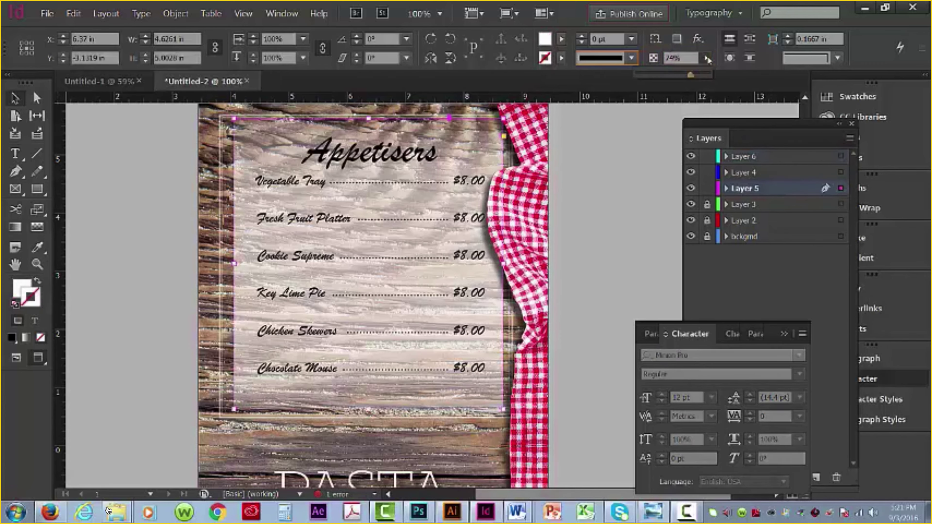
{"action": "left_click_drag", "start_coordinate": [691, 76], "coordinate": [700, 75]}
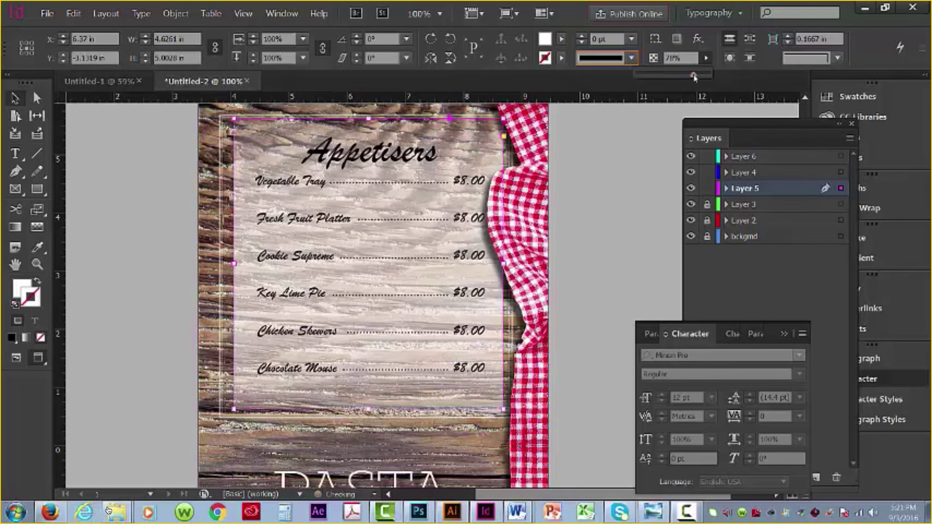
{"action": "left_click", "coordinate": [600, 252]}
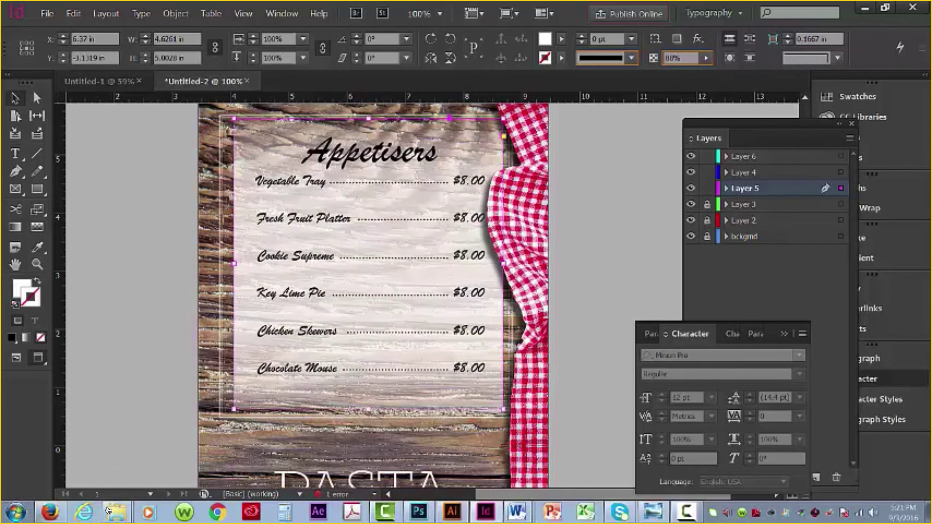
{"action": "key", "text": "ctrl+shift+a"}
{"action": "key", "text": "ctrl+5"}
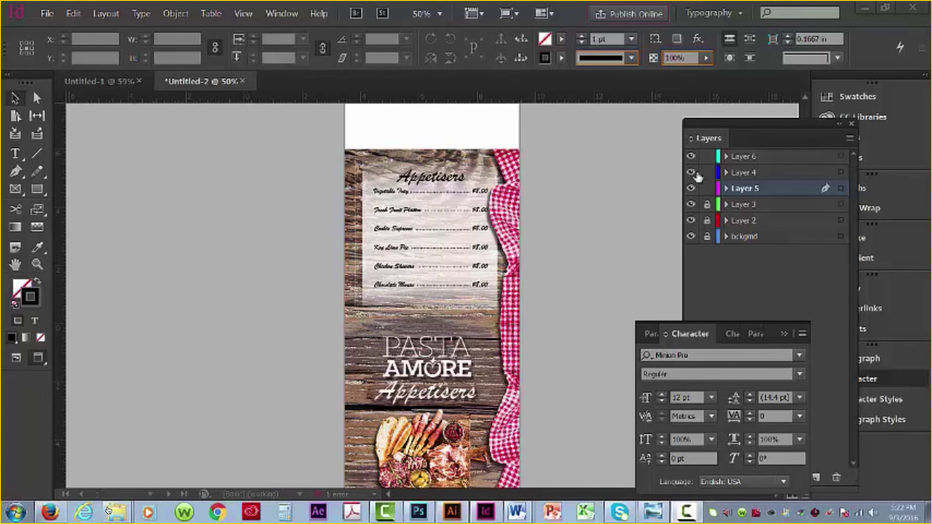
- Relock Layers 4 and 5 and select all the Appetisers items on Layer 6
{"action": "left_click", "coordinate": [707, 172]}
{"action": "left_click", "coordinate": [707, 188]}
{"action": "left_click", "coordinate": [788, 159]}
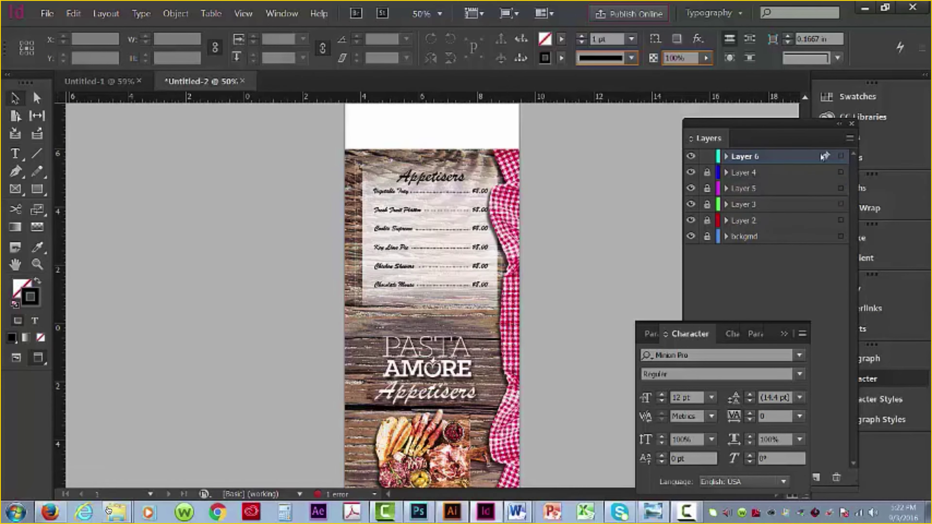
{"action": "left_click", "coordinate": [691, 157]}
{"action": "left_click", "coordinate": [691, 157]}
{"action": "left_click", "coordinate": [690, 158]}
{"action": "left_click", "coordinate": [690, 157]}
{"action": "left_click", "coordinate": [840, 157]}
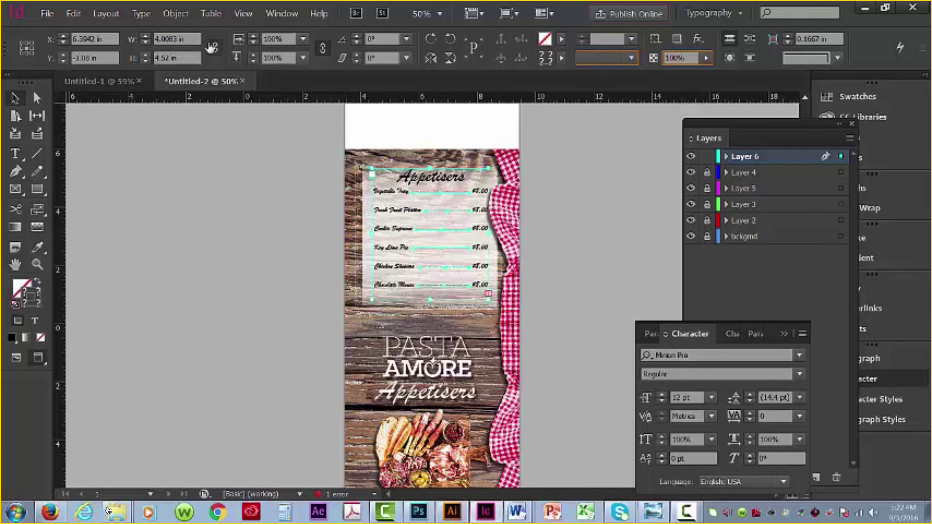
- Flip the Appetisers list vertically and then horizontally so it reads upside down
{"action": "left_click", "coordinate": [176, 14]}
{"action": "mouse_move", "coordinate": [194, 32]}
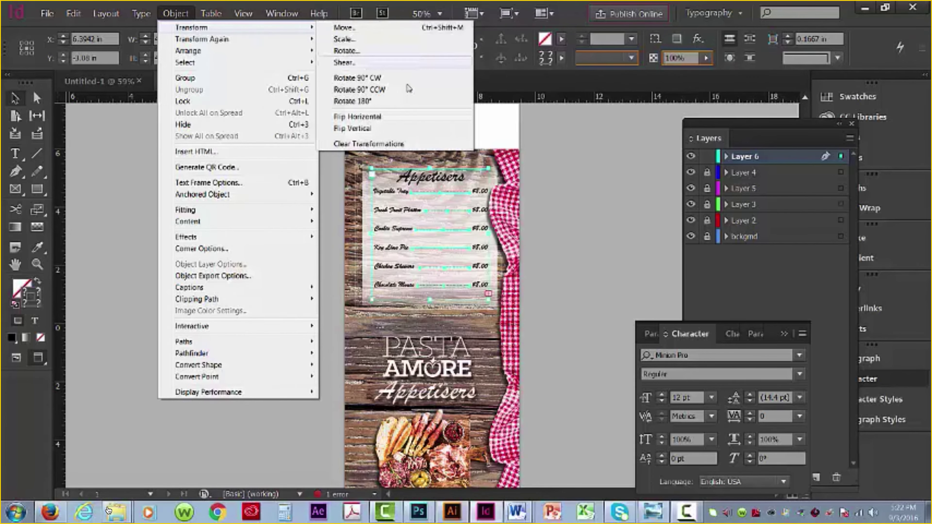
{"action": "left_click", "coordinate": [352, 128]}
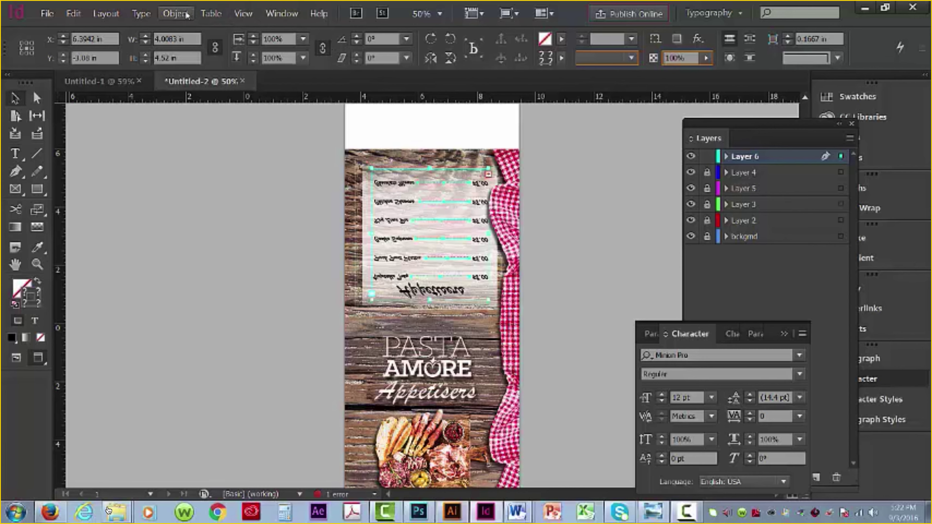
{"action": "left_click", "coordinate": [175, 14]}
{"action": "mouse_move", "coordinate": [206, 32]}
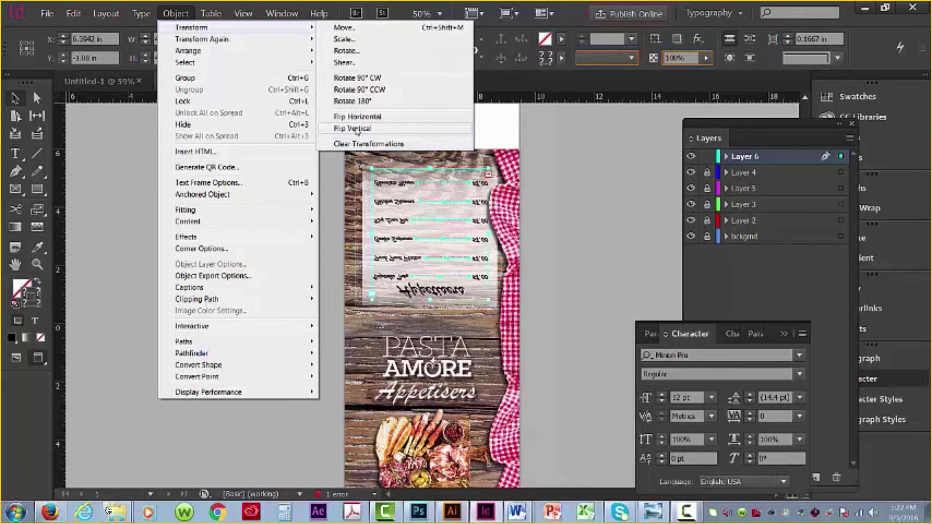
{"action": "left_click", "coordinate": [361, 117]}
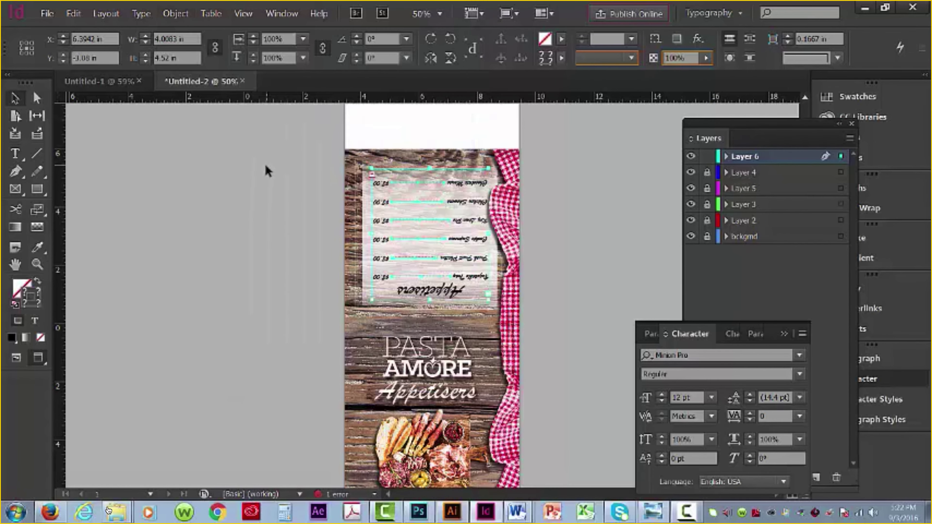
{"action": "left_click", "coordinate": [265, 170]}
- Scroll the page to check the upside-down Appetisers list
{"action": "scroll", "coordinate": [567, 277], "scroll_direction": "down", "scroll_amount": 2}
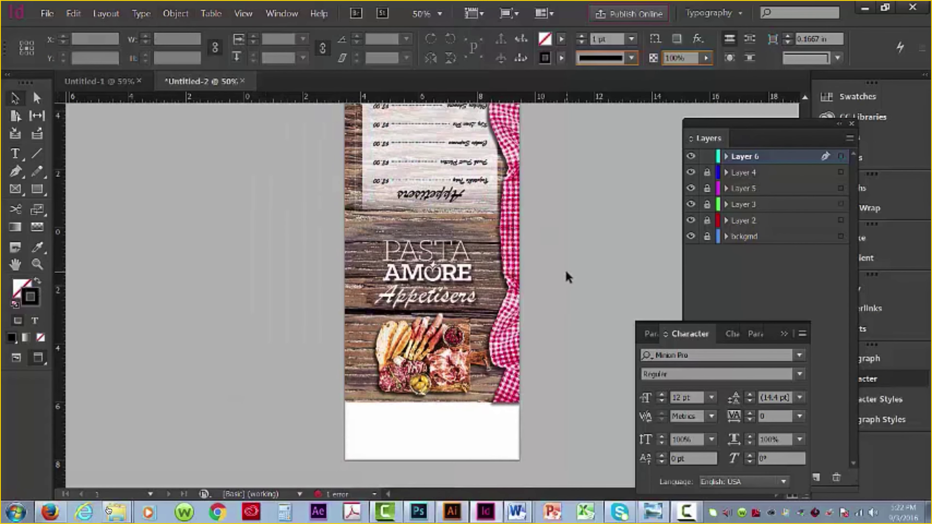
{"action": "scroll", "coordinate": [568, 277], "scroll_direction": "up", "scroll_amount": 4}
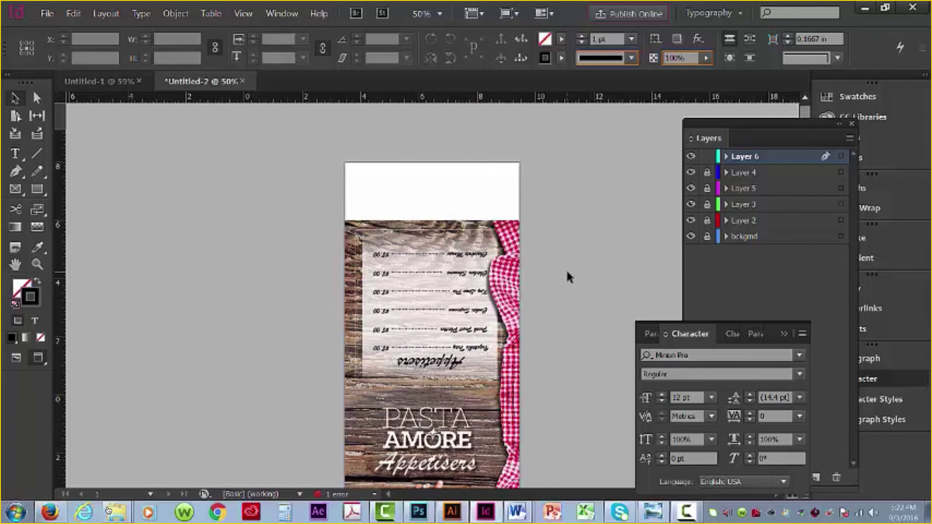
{"action": "scroll", "coordinate": [566, 278], "scroll_direction": "down", "scroll_amount": 3}
{"action": "scroll", "coordinate": [568, 278], "scroll_direction": "up", "scroll_amount": 3}
{"action": "scroll", "coordinate": [569, 278], "scroll_direction": "down", "scroll_amount": 3}
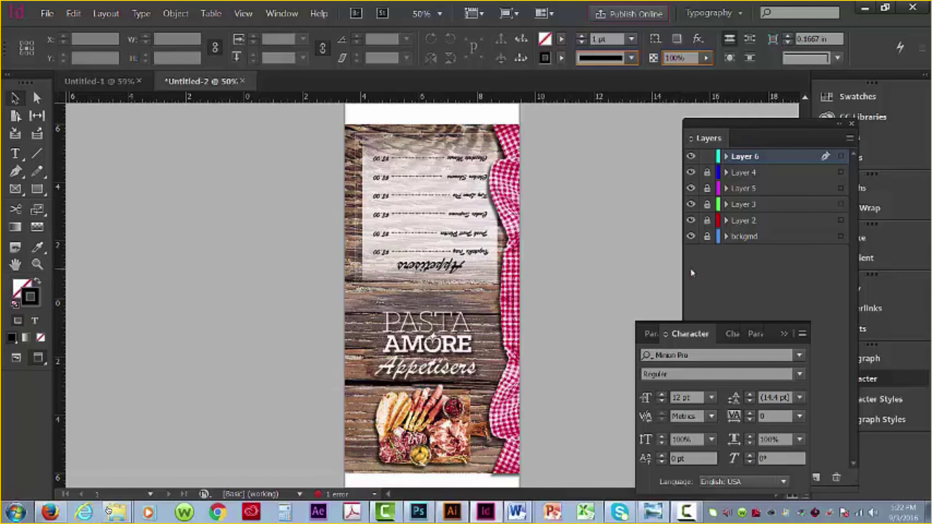
{"action": "key", "text": "f"}
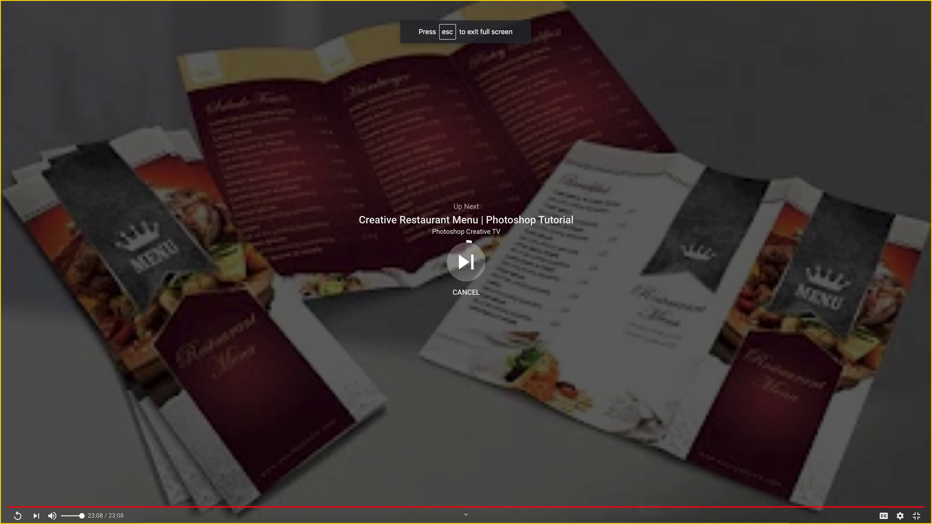
- Exit full-screen YouTube, play the Creative Restaurant Menu tutorial, and bring the Word form forward
{"action": "left_click", "coordinate": [916, 516]}
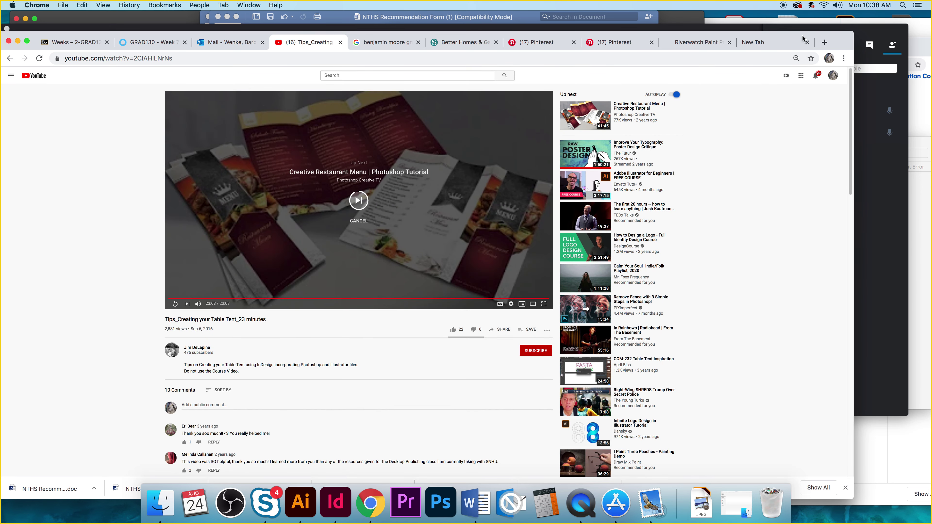
{"action": "left_click", "coordinate": [175, 303]}
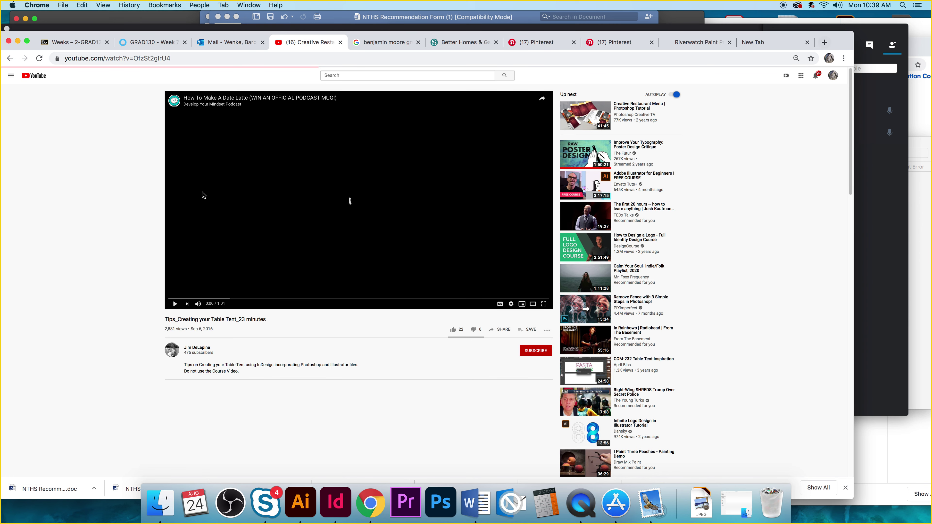
{"action": "left_click", "coordinate": [174, 305]}
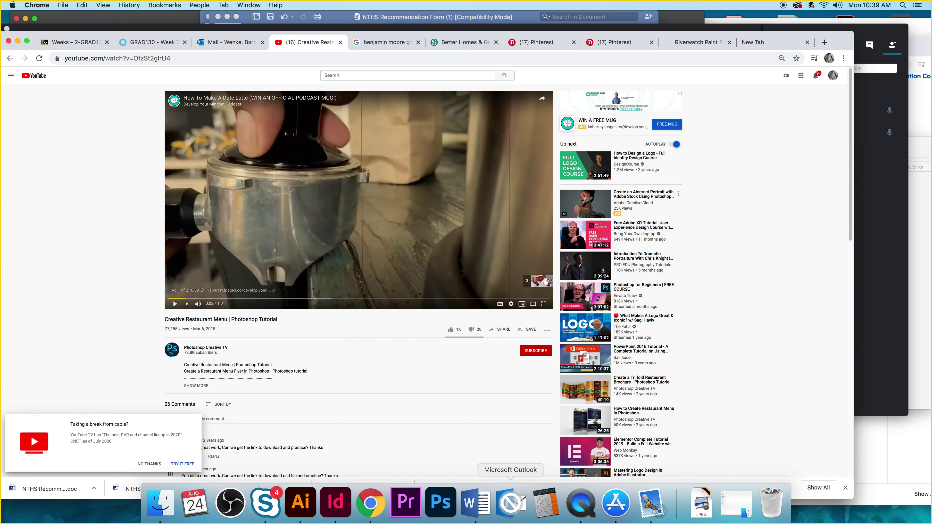
{"action": "left_click", "coordinate": [477, 507]}
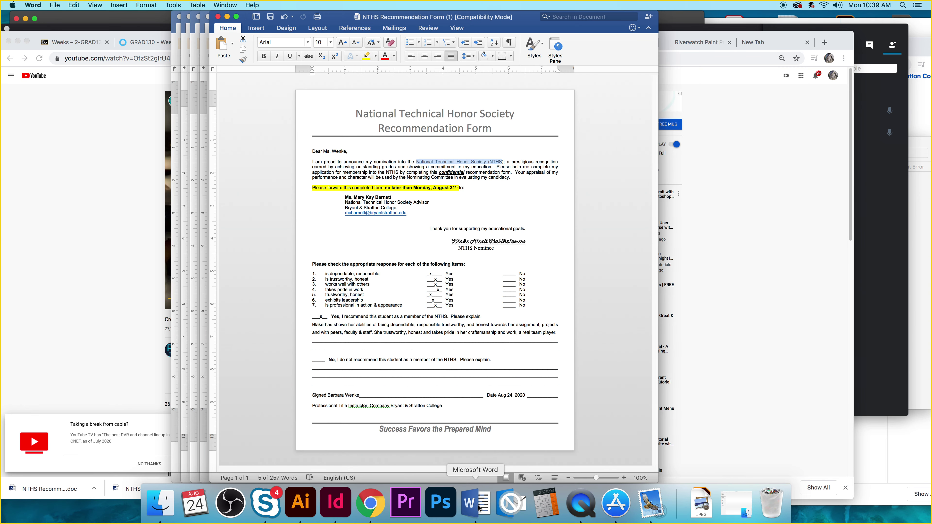
- Minimize the recommendation form and show the TableTent brief at 221% zoom in full screen
{"action": "left_click", "coordinate": [227, 17]}
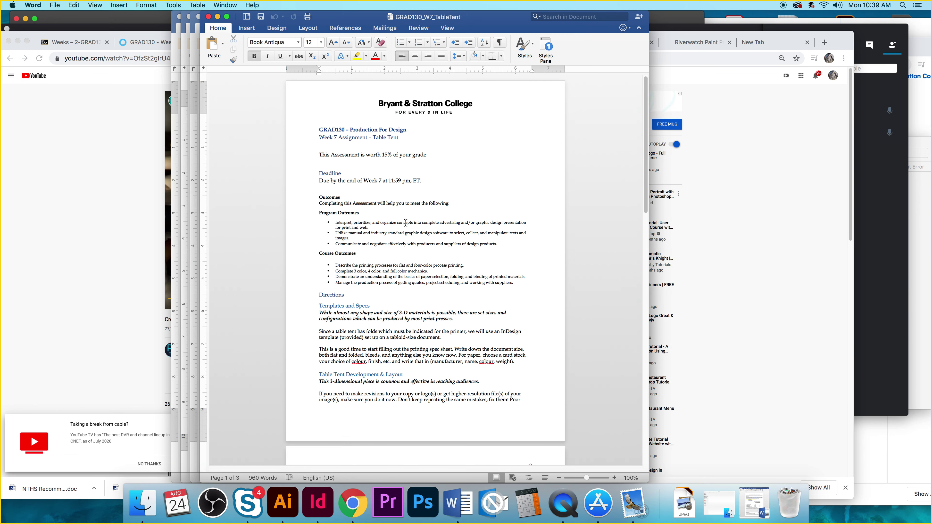
{"action": "left_click", "coordinate": [587, 477]}
{"action": "left_click_drag", "start_coordinate": [588, 477], "coordinate": [591, 477]}
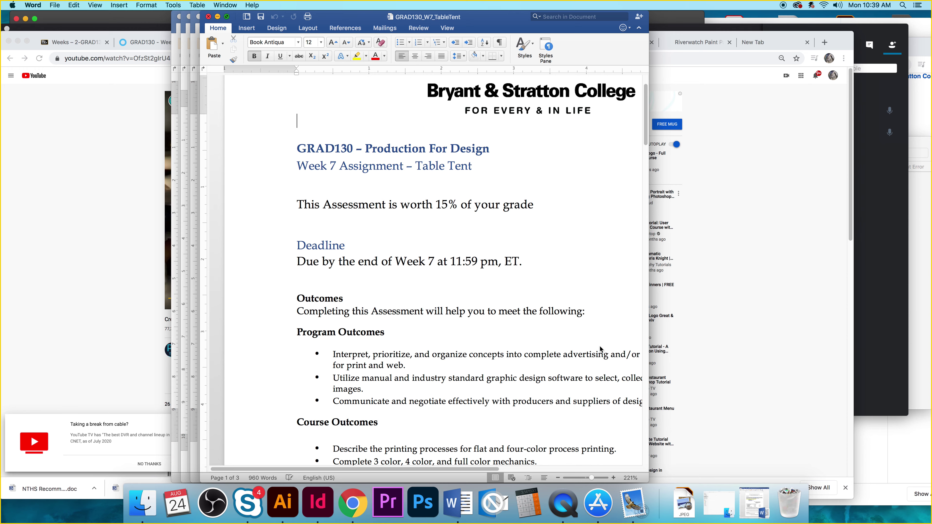
{"action": "key", "text": "ctrl+super+f"}
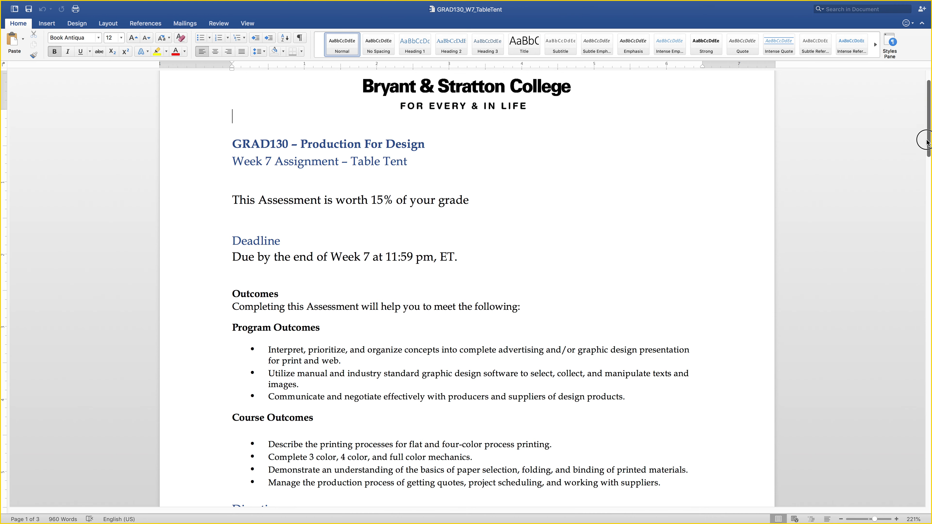
- Scroll the brief down to its Directions and Templates and Specs sections
{"action": "left_click_drag", "start_coordinate": [927, 143], "coordinate": [927, 183]}
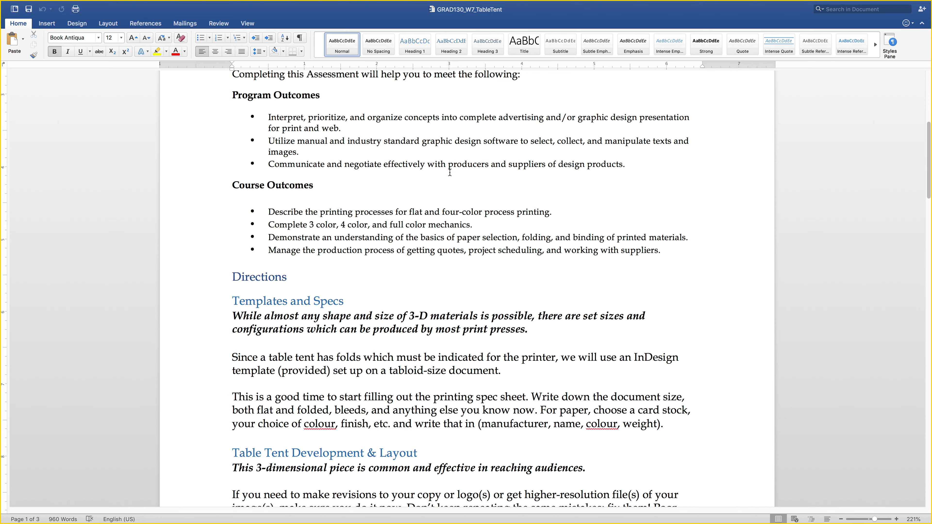
{"action": "left_click_drag", "start_coordinate": [928, 169], "coordinate": [927, 183]}
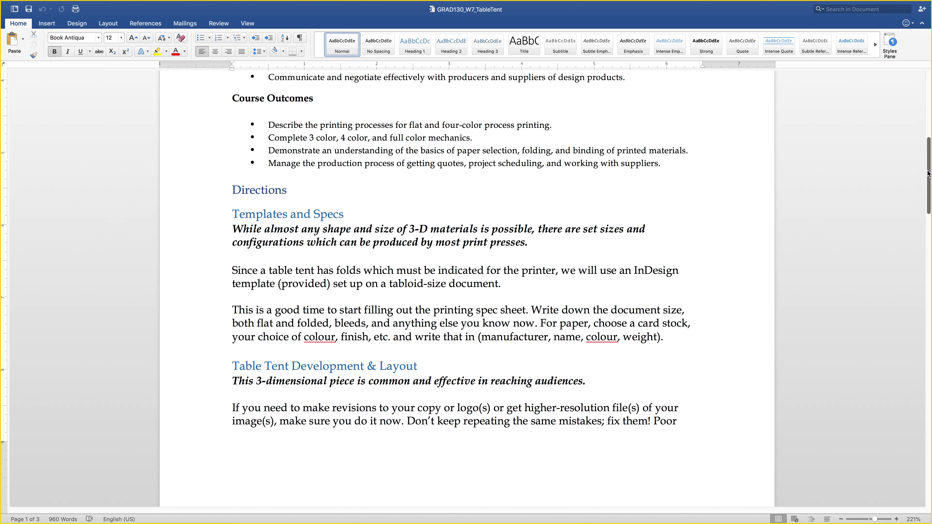
{"action": "scroll", "coordinate": [926, 183], "scroll_direction": "down", "scroll_amount": 2}
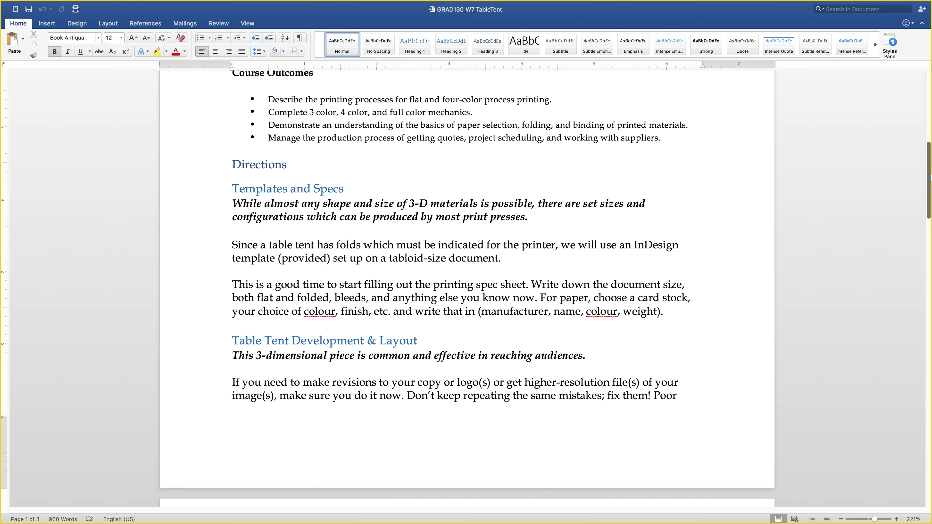
{"action": "left_click_drag", "start_coordinate": [929, 172], "coordinate": [929, 192]}
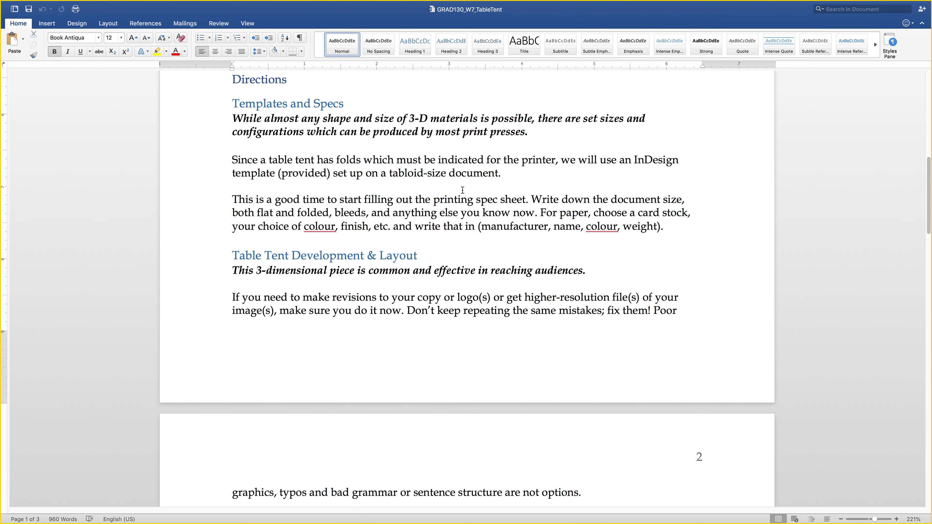
- Highlight the '3-D materials' and card stock passages, then scroll to Table Tent Development & Layout
{"action": "left_click_drag", "start_coordinate": [398, 118], "coordinate": [479, 119]}
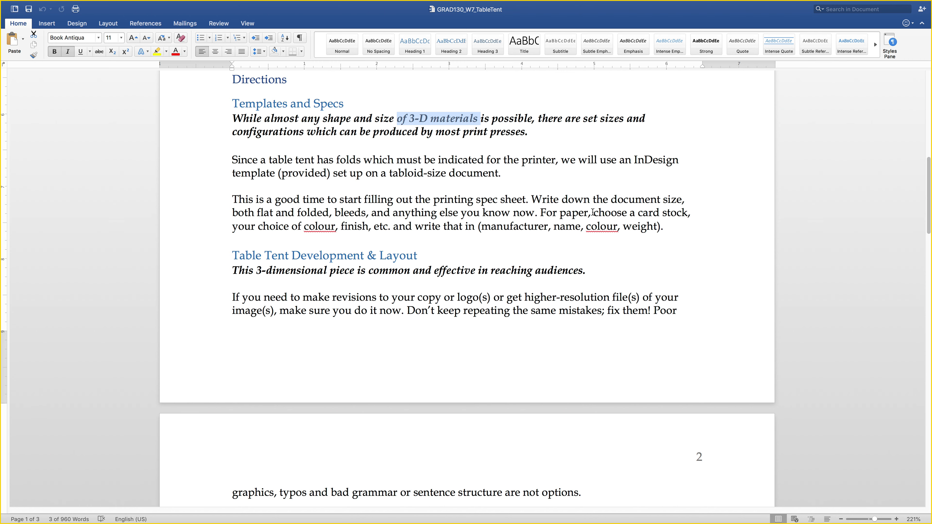
{"action": "left_click_drag", "start_coordinate": [602, 212], "coordinate": [681, 220]}
{"action": "left_click", "coordinate": [692, 224]}
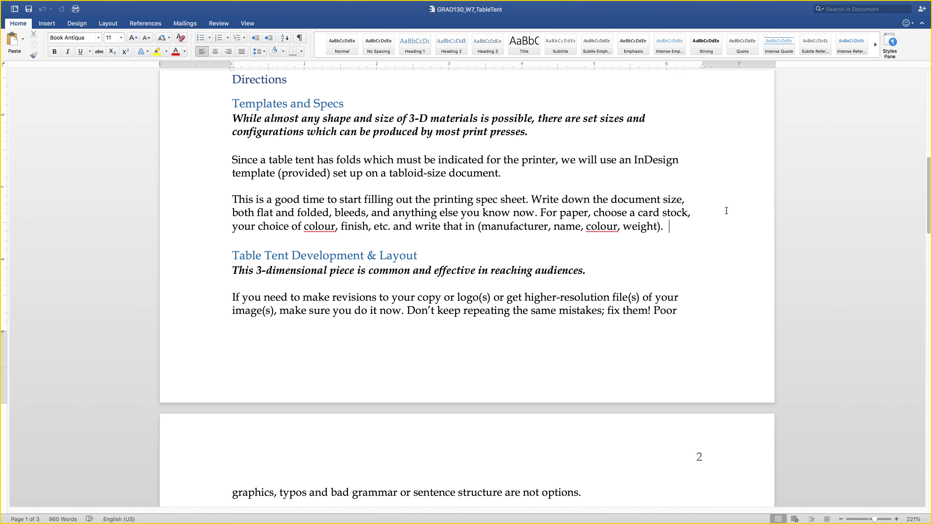
{"action": "left_click_drag", "start_coordinate": [929, 194], "coordinate": [929, 225]}
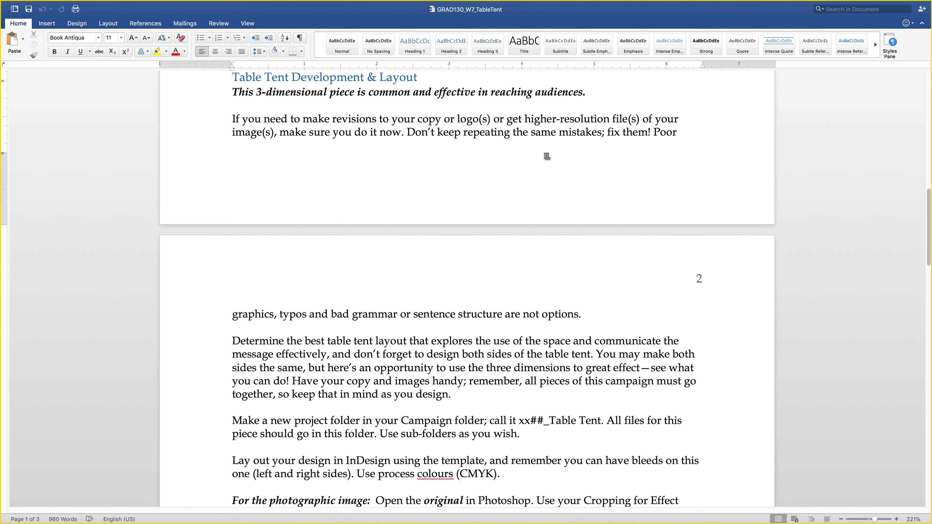
- Select 'reaching audiences' in the subtitle and read down through page 2 and the grading rubric
{"action": "left_click_drag", "start_coordinate": [491, 93], "coordinate": [584, 98]}
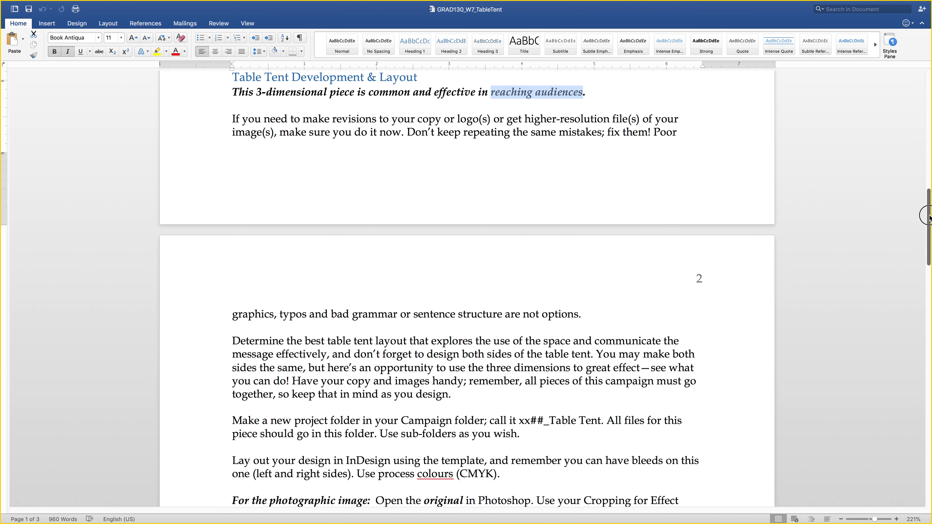
{"action": "left_click_drag", "start_coordinate": [929, 217], "coordinate": [927, 259]}
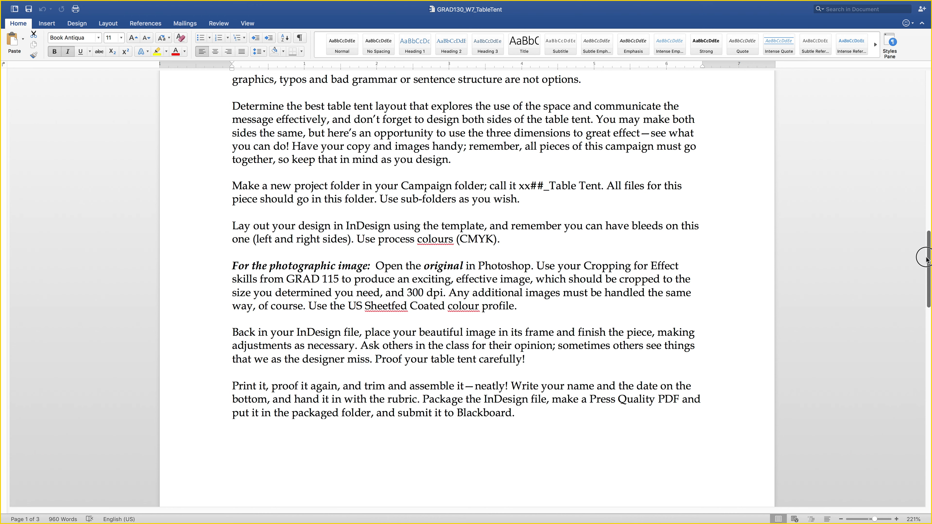
{"action": "left_click_drag", "start_coordinate": [925, 259], "coordinate": [925, 263]}
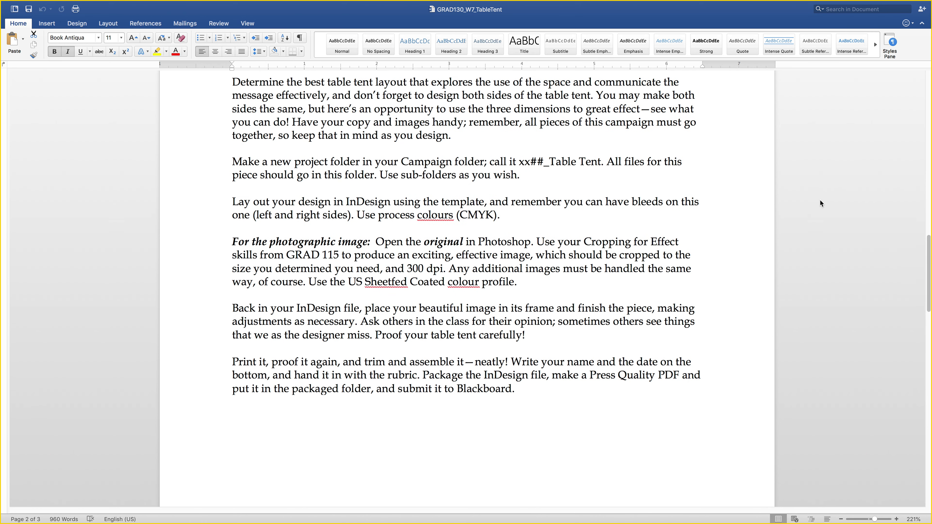
{"action": "left_click_drag", "start_coordinate": [928, 256], "coordinate": [929, 257]}
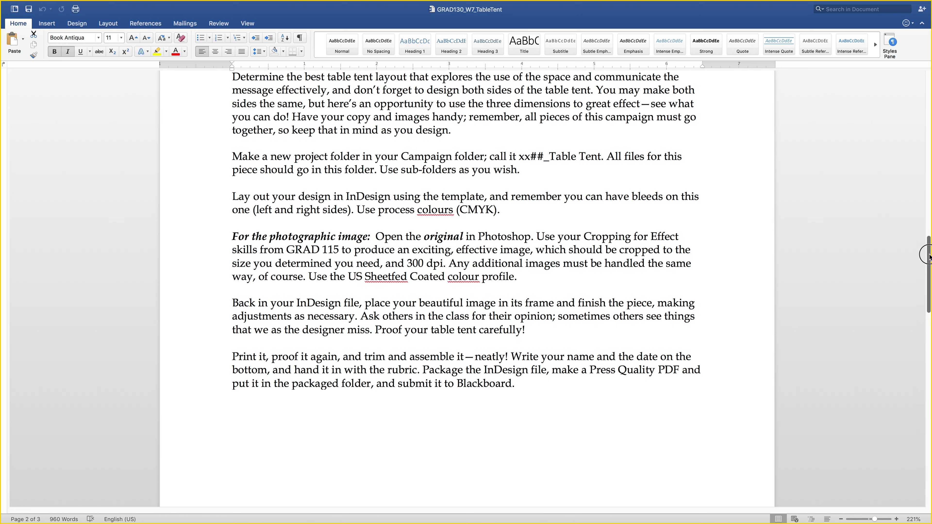
{"action": "left_click_drag", "start_coordinate": [929, 256], "coordinate": [928, 273]}
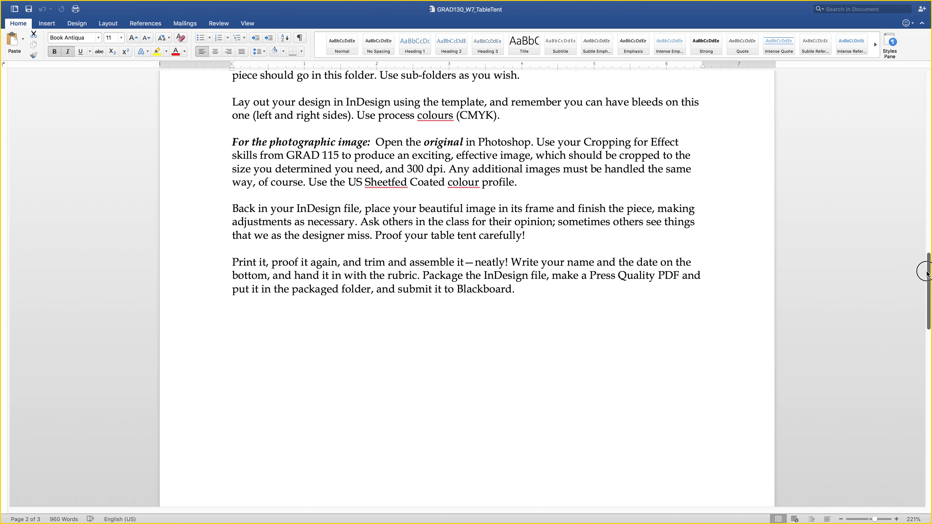
{"action": "left_click_drag", "start_coordinate": [927, 274], "coordinate": [926, 284]}
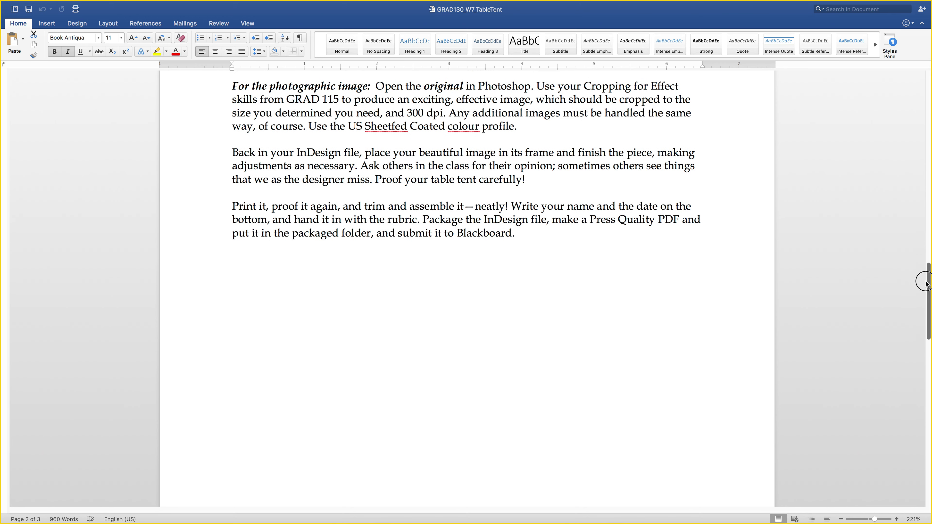
{"action": "left_click_drag", "start_coordinate": [927, 283], "coordinate": [926, 285]}
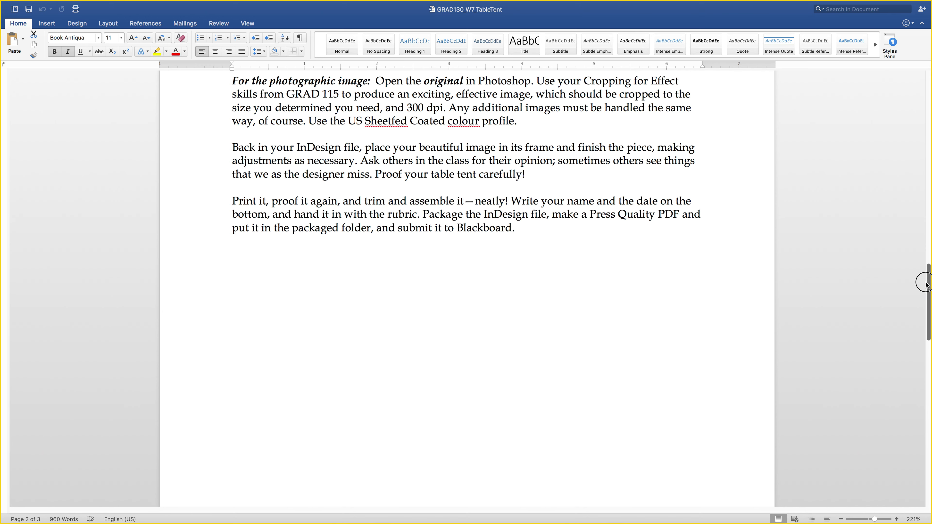
{"action": "left_click_drag", "start_coordinate": [925, 285], "coordinate": [929, 404]}
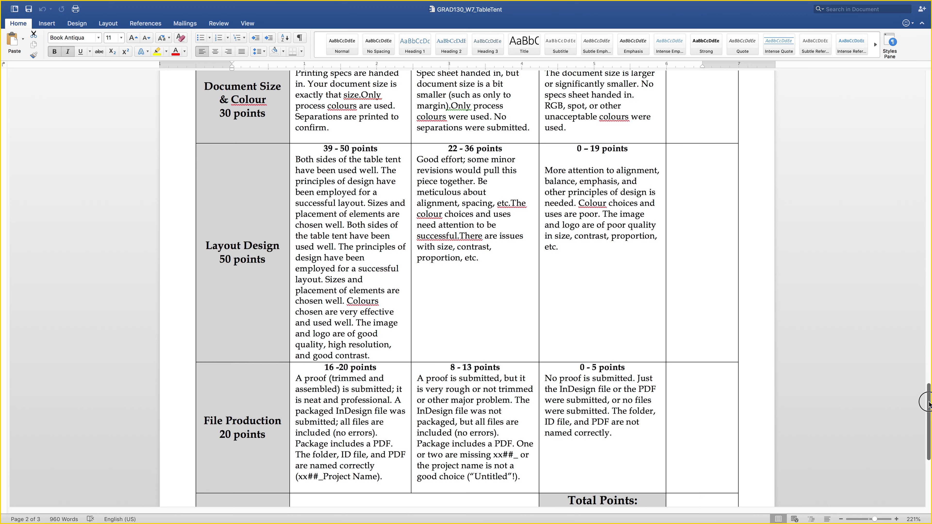
- Return to the top of the brief and exit Word's full-screen view
{"action": "left_click_drag", "start_coordinate": [928, 404], "coordinate": [908, 46]}
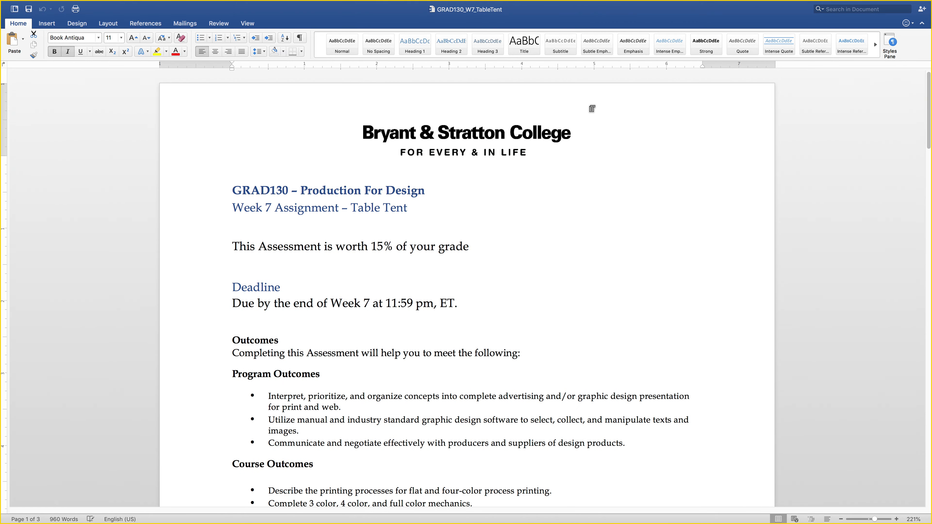
{"action": "left_click", "coordinate": [577, 126]}
{"action": "left_click", "coordinate": [617, 17]}
{"action": "key", "text": "ctrl+super+f"}
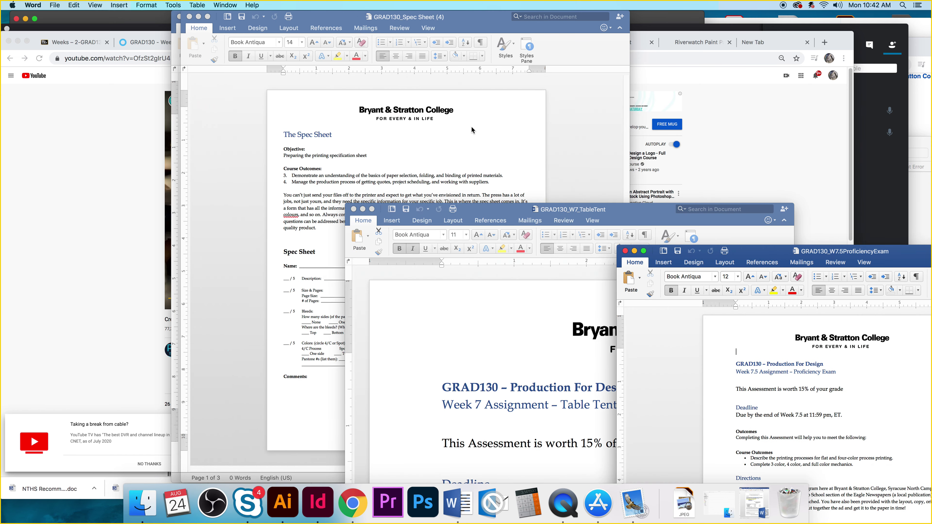
- Move the Spec Sheet window left and enlarge it, then bring Chrome to the front
{"action": "left_click", "coordinate": [472, 130]}
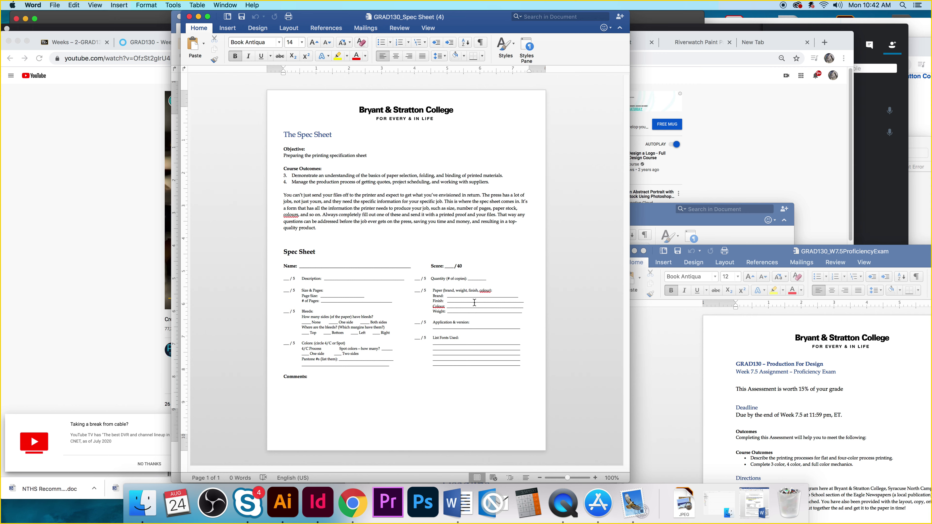
{"action": "left_click_drag", "start_coordinate": [327, 16], "coordinate": [152, 6]}
{"action": "left_click_drag", "start_coordinate": [453, 13], "coordinate": [818, 89]}
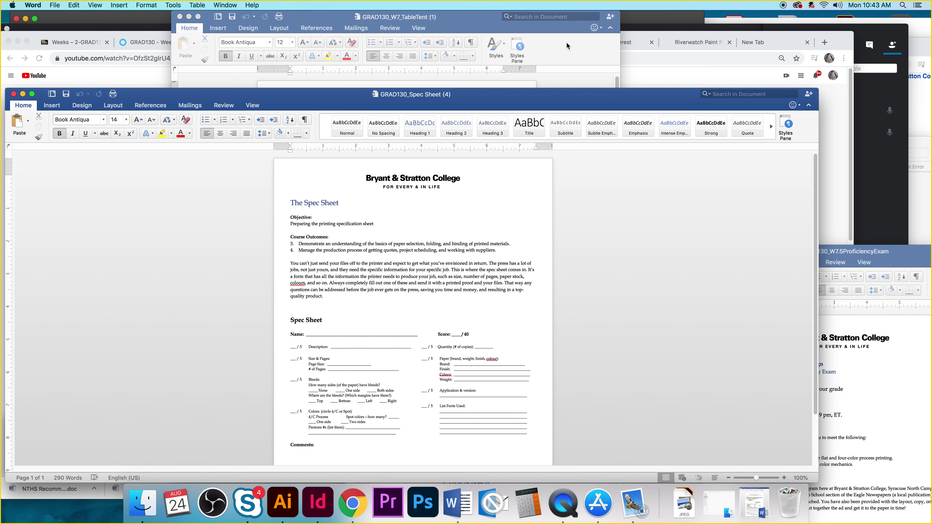
{"action": "left_click", "coordinate": [650, 36]}
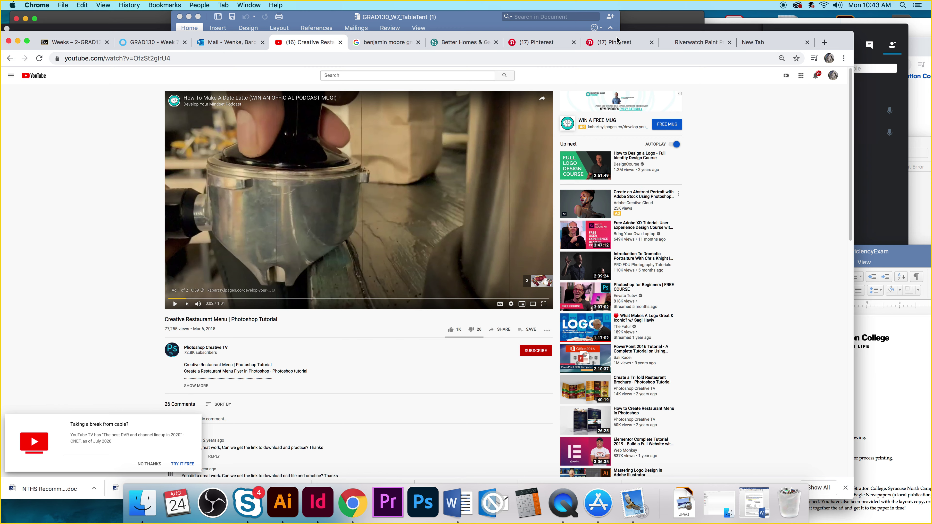
- Switch Chrome to the GRAD130 - Week 7 lesson tab, nudge the window up, and raise Skype
{"action": "left_click", "coordinate": [150, 41]}
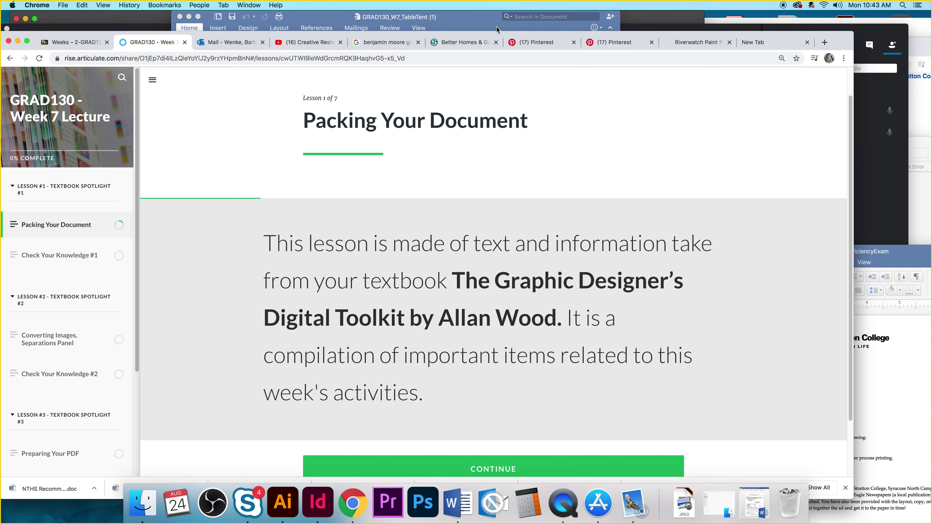
{"action": "left_click_drag", "start_coordinate": [823, 31], "coordinate": [823, 21]}
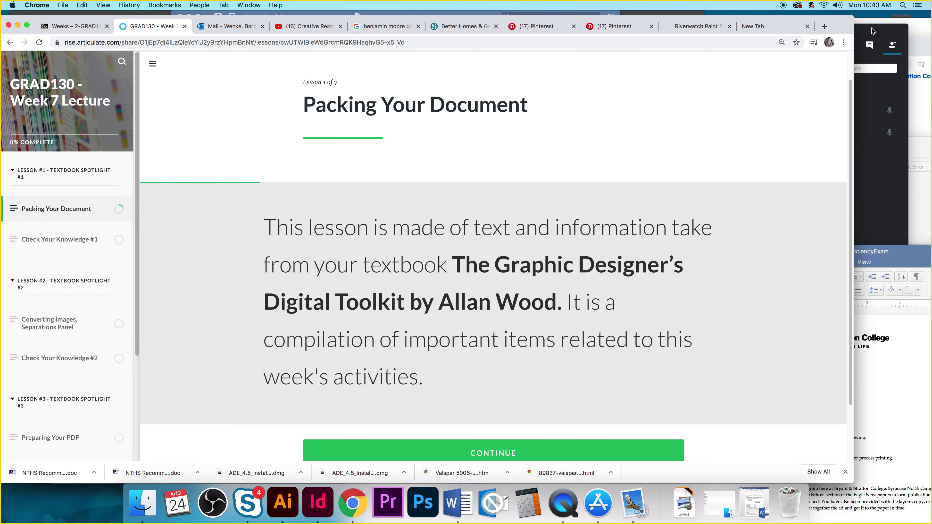
{"action": "left_click", "coordinate": [872, 32]}
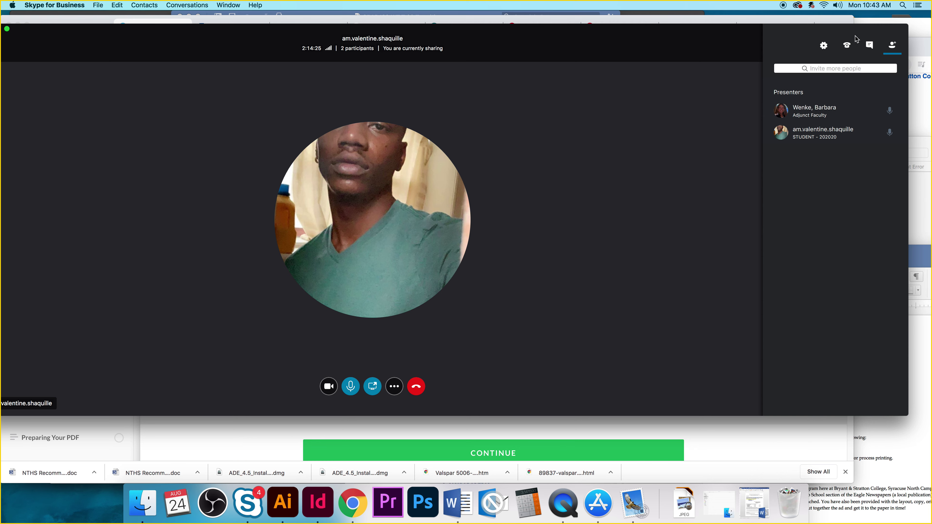
- Move the Skype meeting window down-right and shrink it, then switch to QuickTime Player
{"action": "left_click_drag", "start_coordinate": [241, 36], "coordinate": [262, 49]}
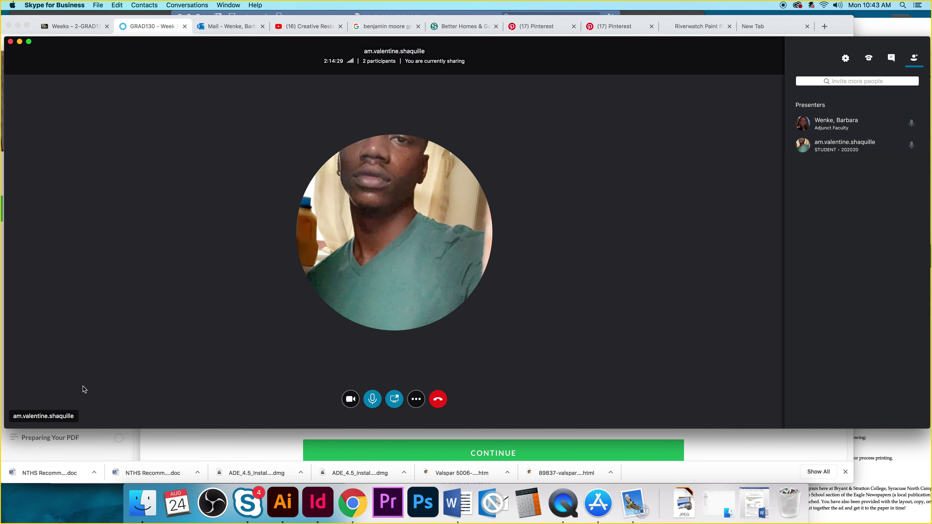
{"action": "left_click_drag", "start_coordinate": [5, 427], "coordinate": [495, 405]}
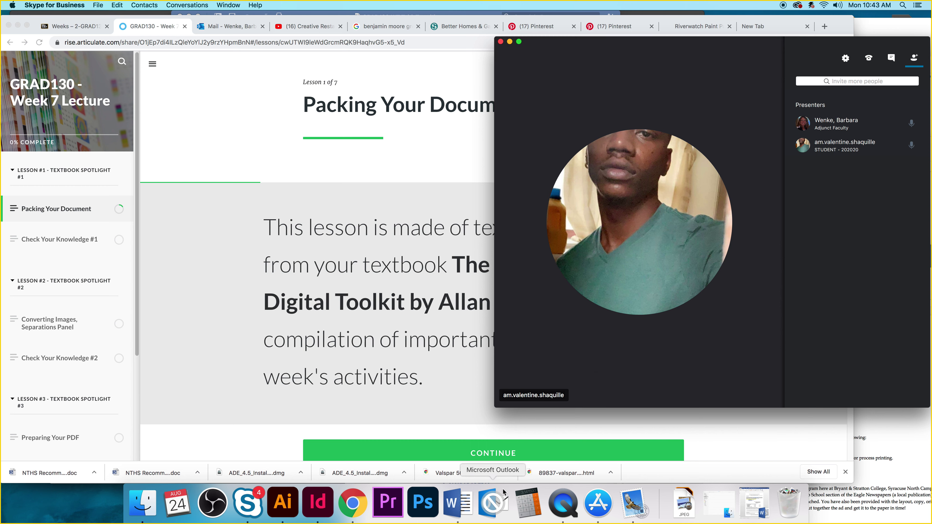
{"action": "left_click", "coordinate": [563, 503]}
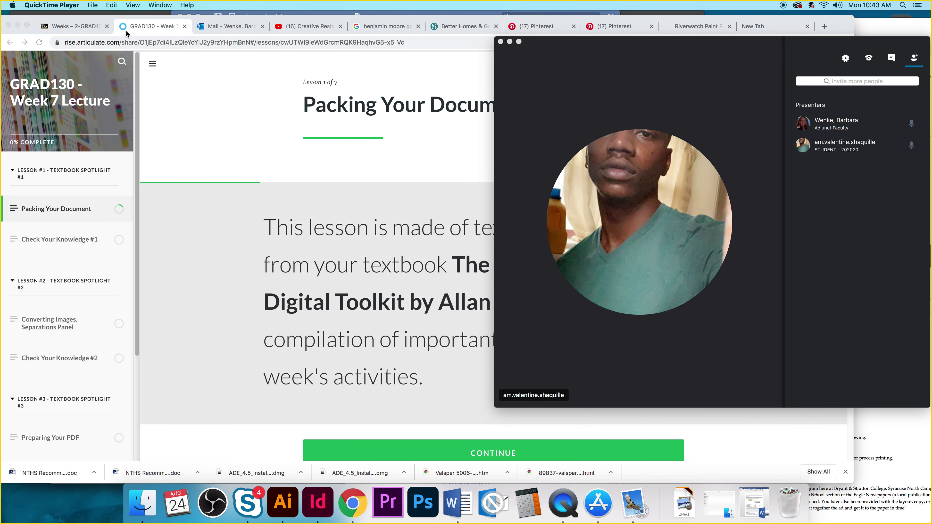
- Quit QuickTime to stop the screen recording and name it 'GRAD130 Week 7'
{"action": "left_click", "coordinate": [75, 6]}
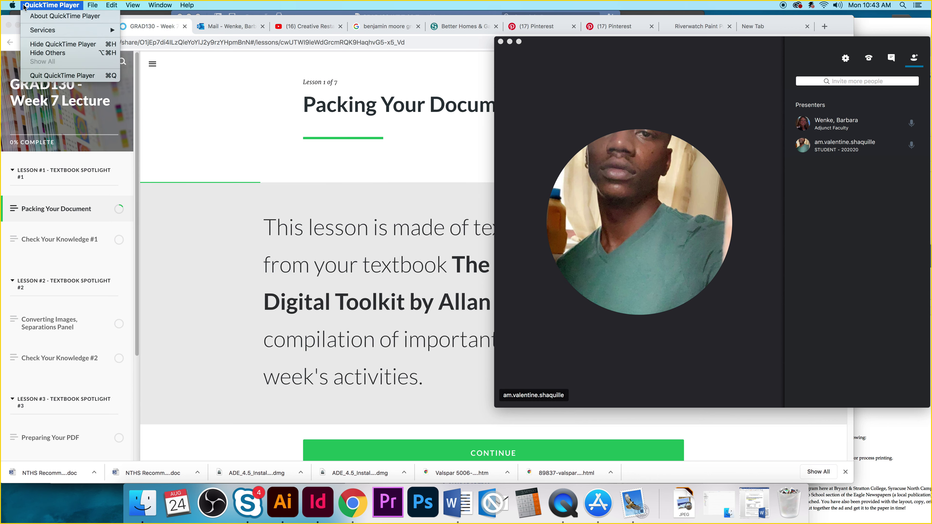
{"action": "left_click", "coordinate": [61, 82]}
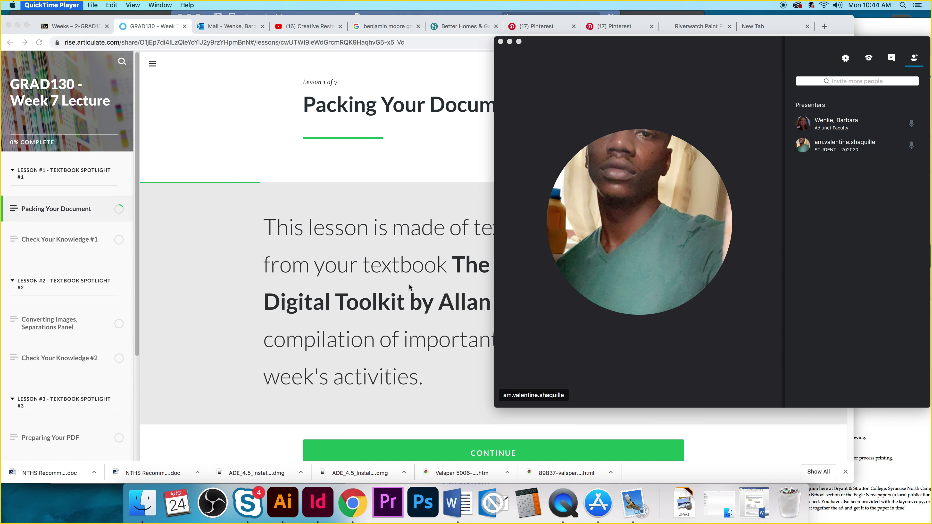
{"action": "key", "text": "super+w"}
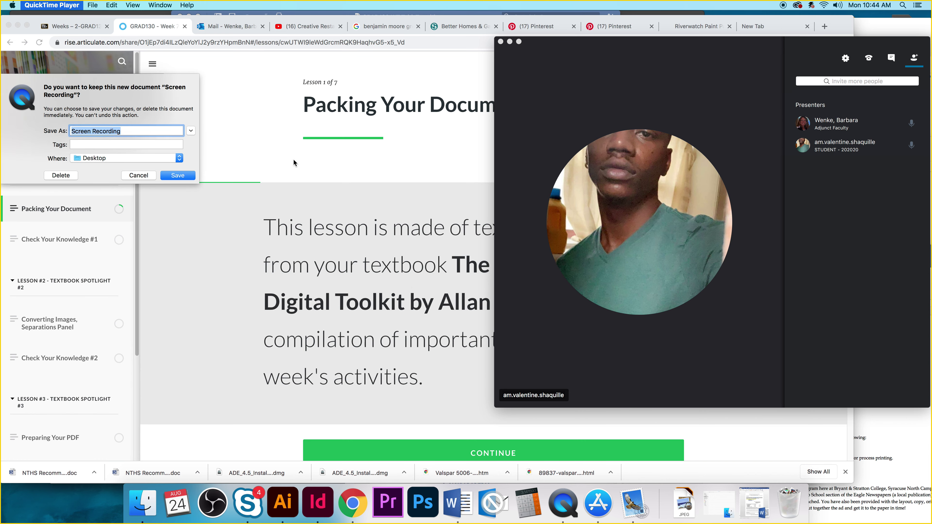
{"action": "type", "text": "GRAD130 Week 7 [art"}
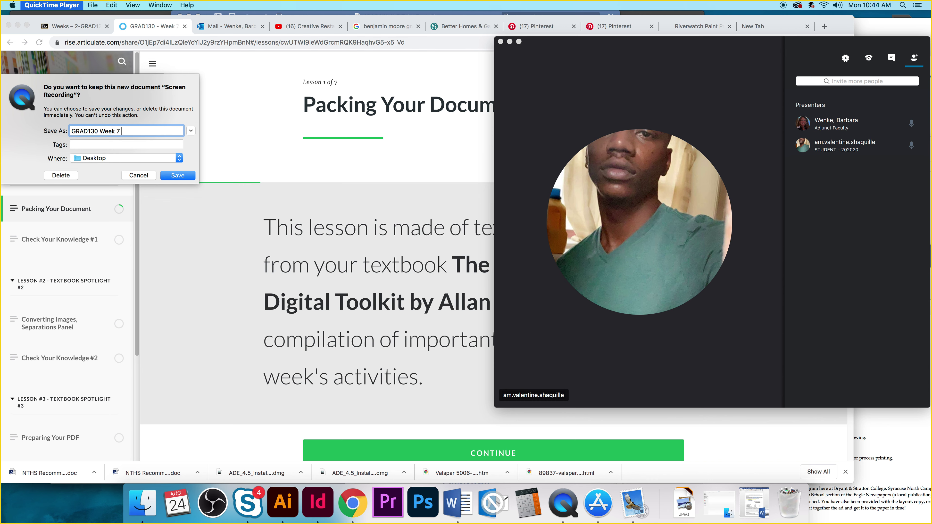